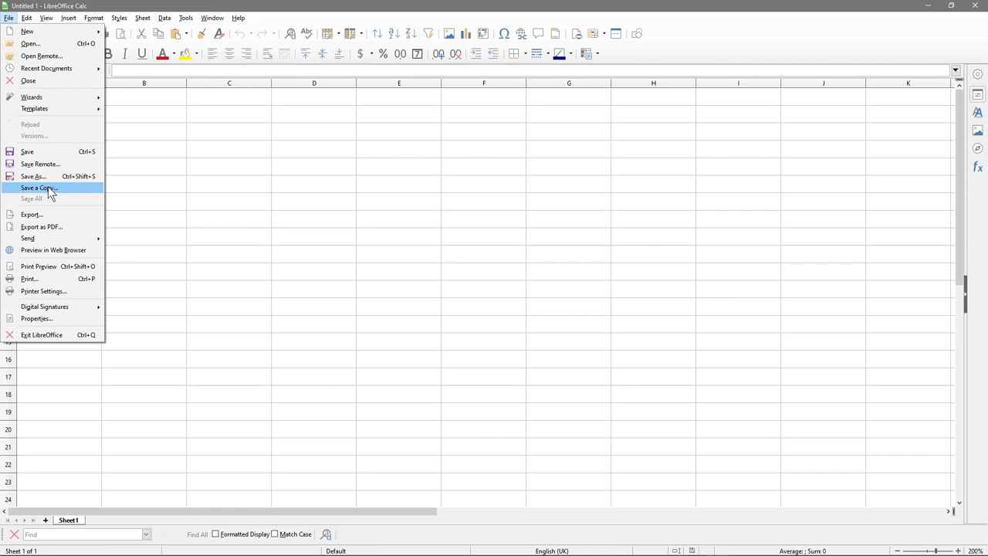
Save the spreadsheet as "LibreOffice Calc - Array Formulas and Functions - Part 1.ods", replacing the existing file of that name.
click(46, 176)
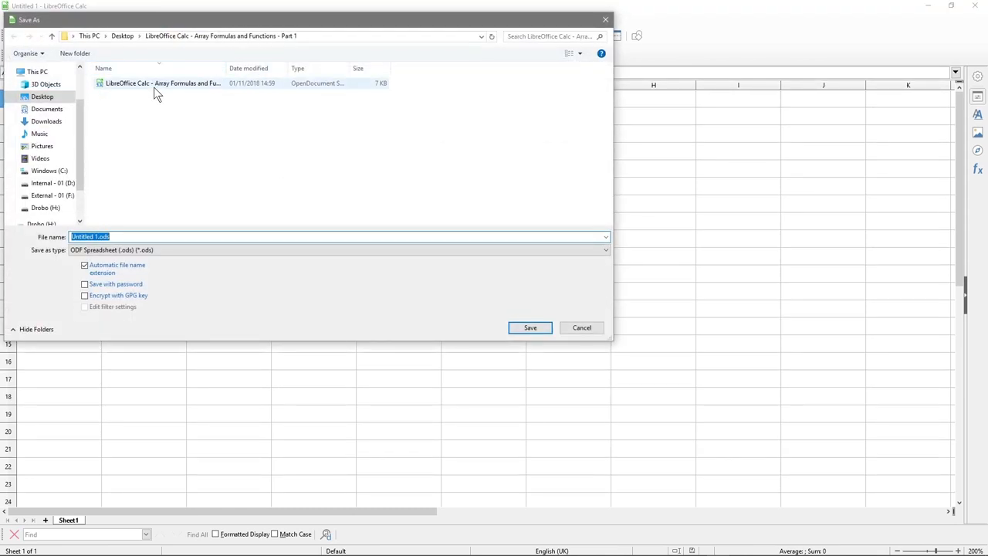
click(153, 83)
double_click(225, 69)
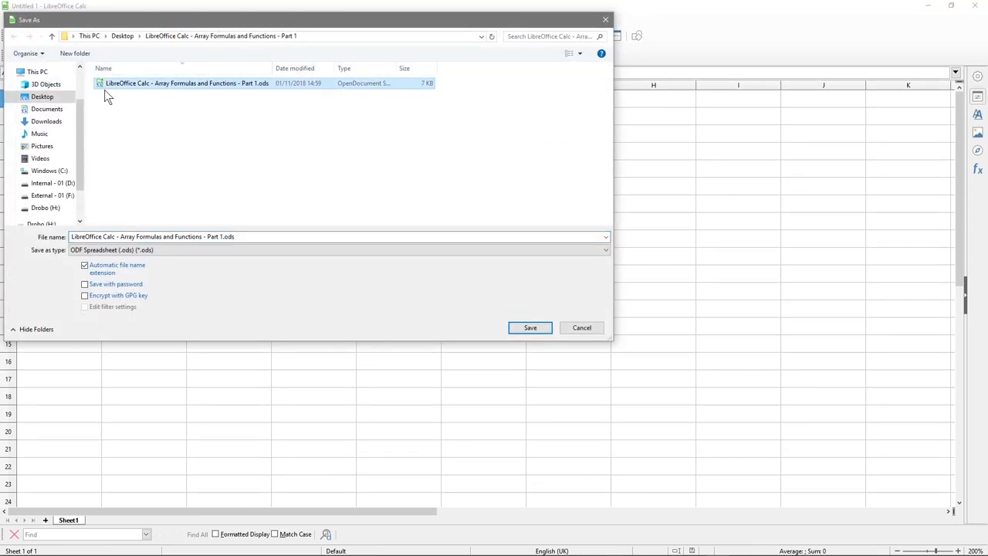
click(127, 237)
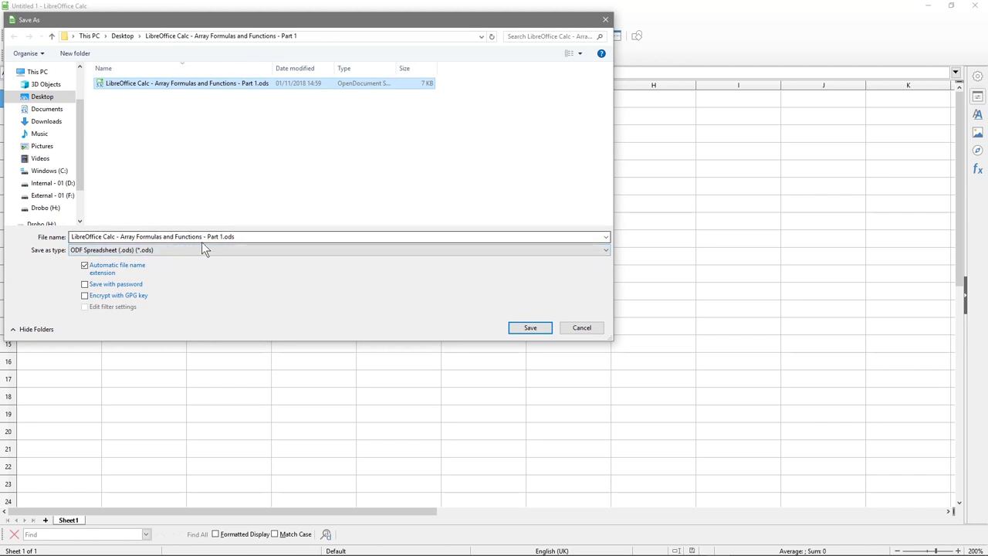
click(530, 328)
click(551, 286)
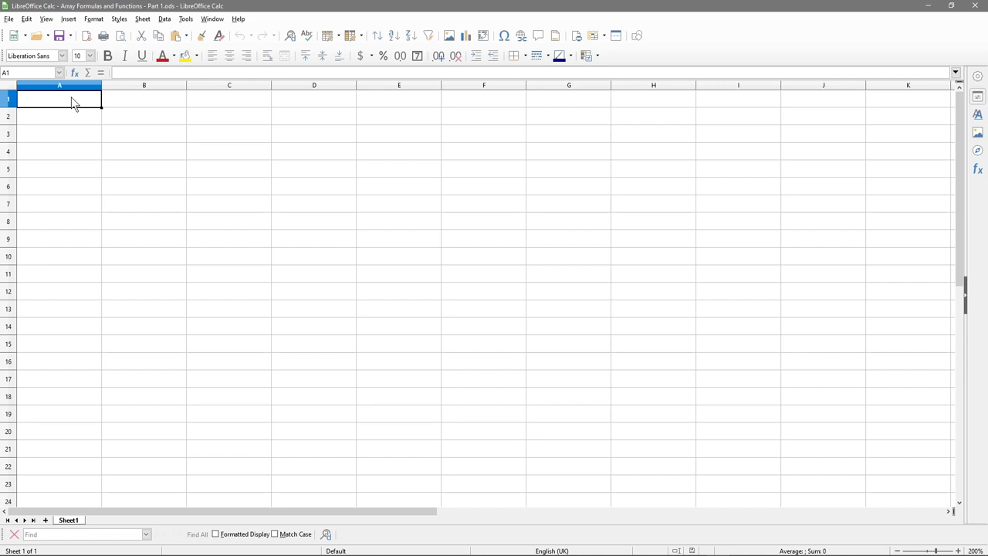
Enter the title "Array Formulas (You Must Use Shift+Ctrl & Enter)" in cell A1 and make it bold.
text(Array F)
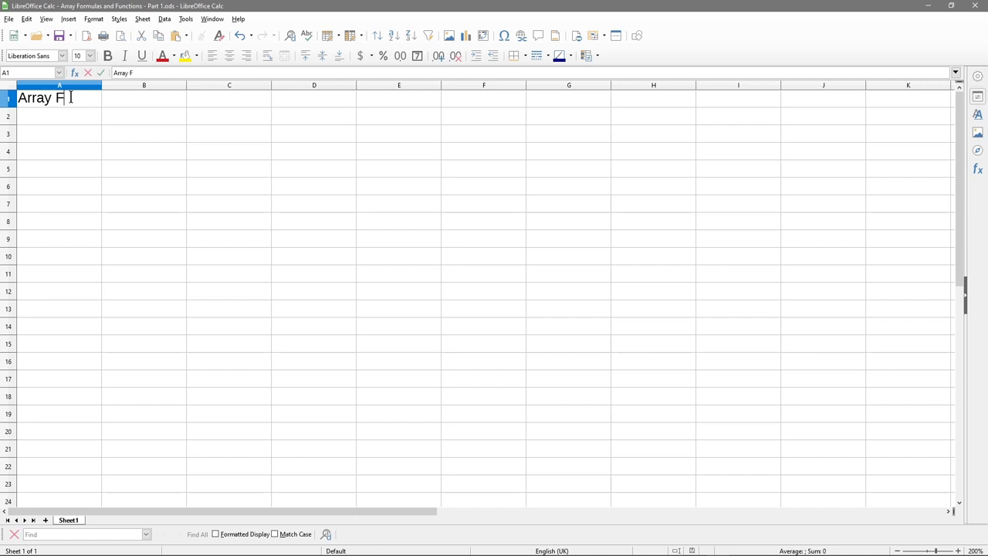
text(ormulas ()
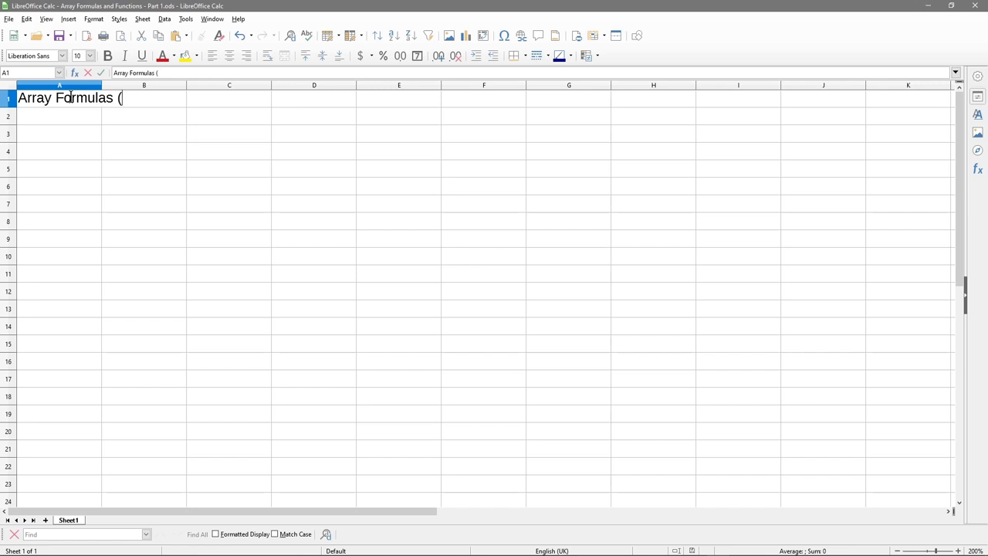
text(You Must )
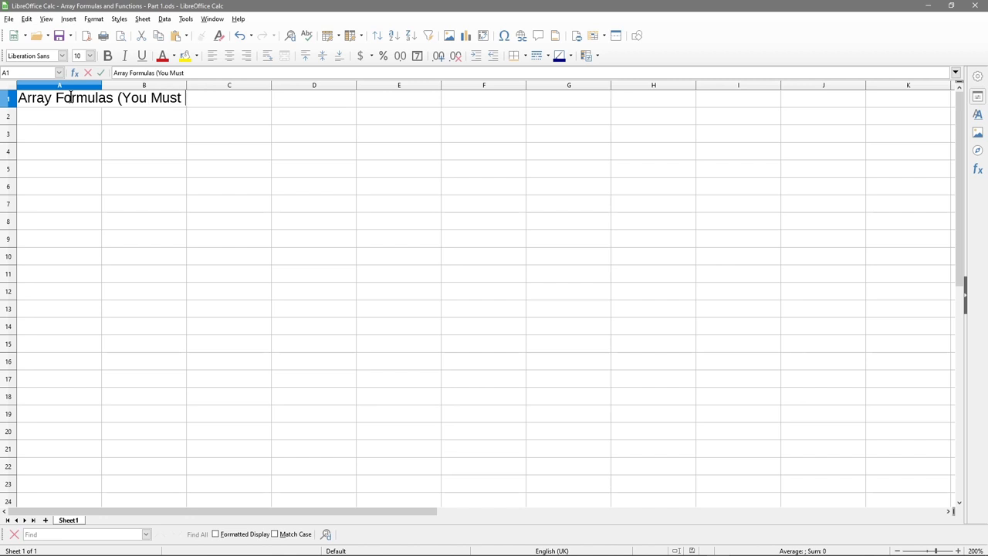
text(Use   Shift +Vtrl)
key(BackSpace)
key(BackSpace)
key(BackSpace)
text(C)
key(BackSpace)
text(C)
key(BackSpace)
key(BackSpace)
text(Ctrl)
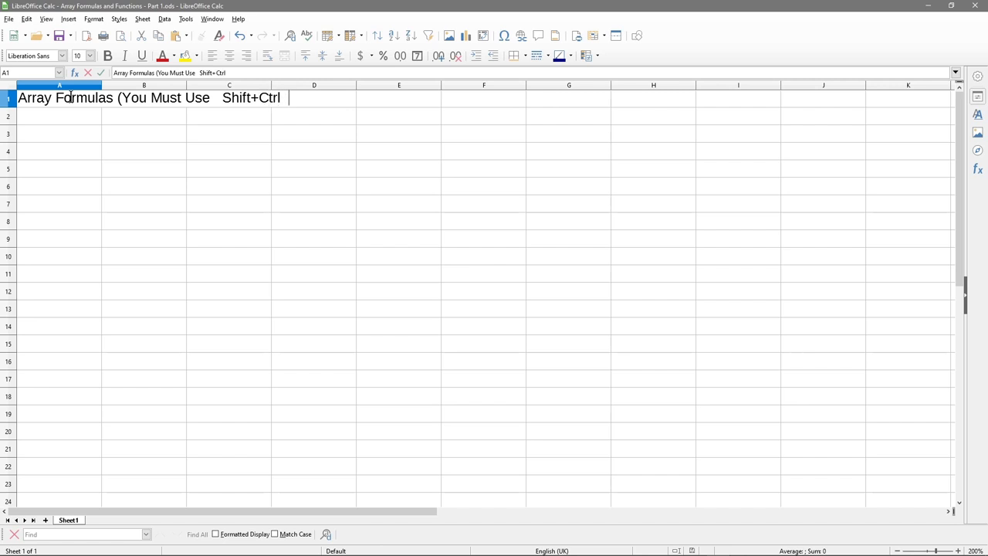
text(  & Enter))
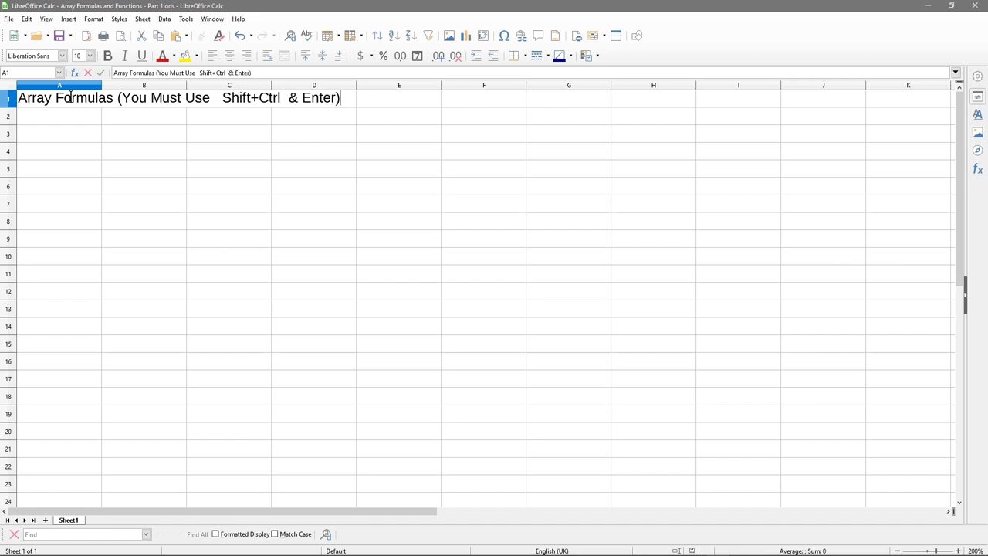
key(Return)
click(46, 99)
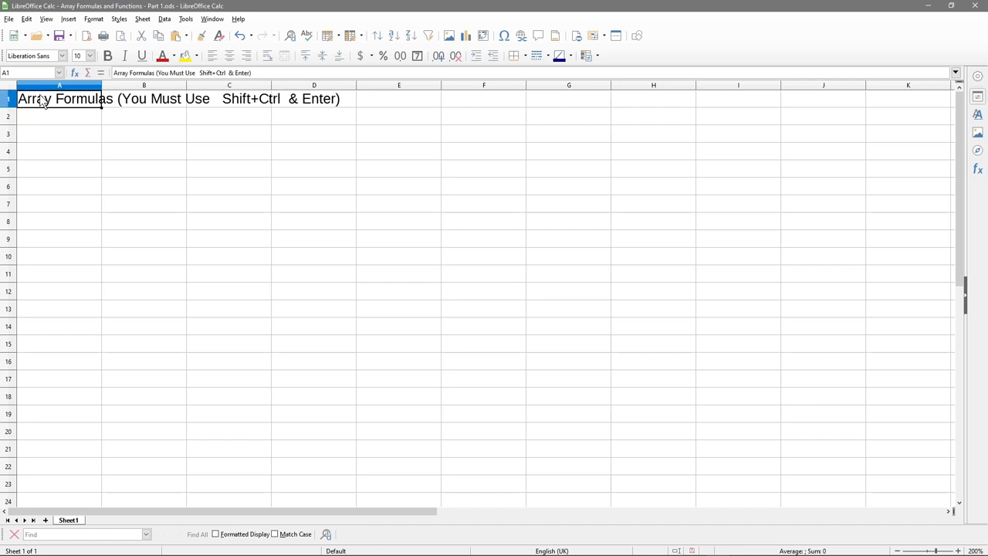
key(ctrl+b)
click(53, 116)
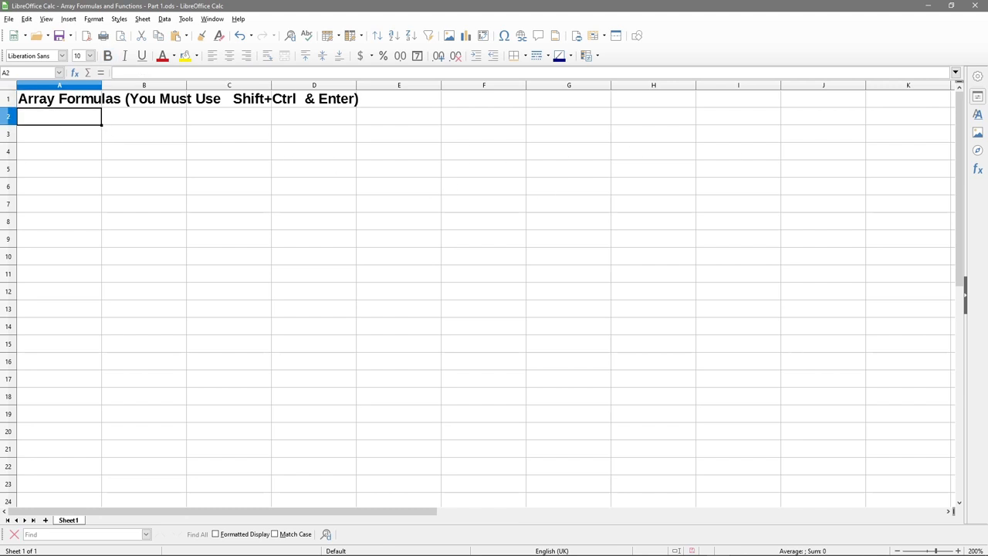
Switch to the keyboard.jpg picture in Photos, examine the keys in a widened window, and close the picture.
key(ctrl+F2)
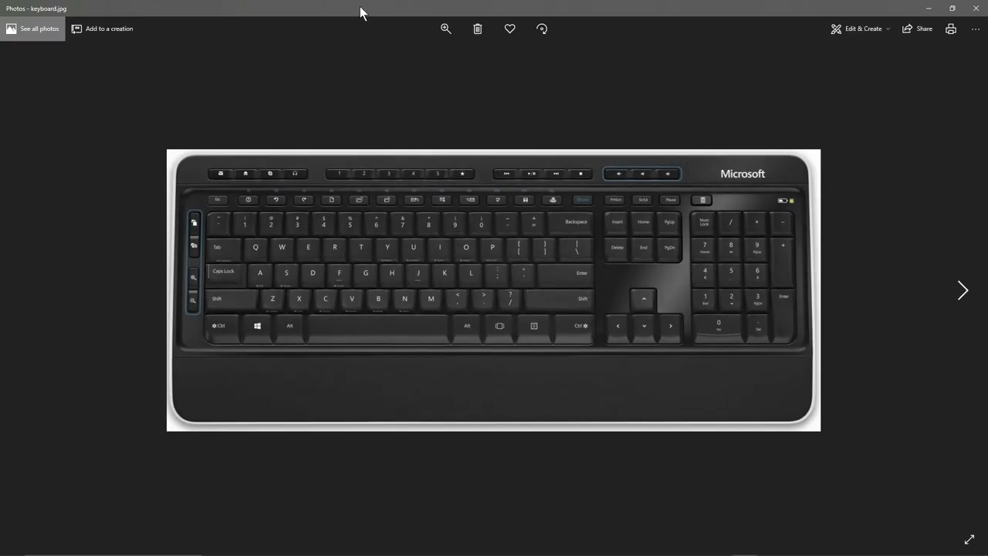
drag(362, 7, 362, 73)
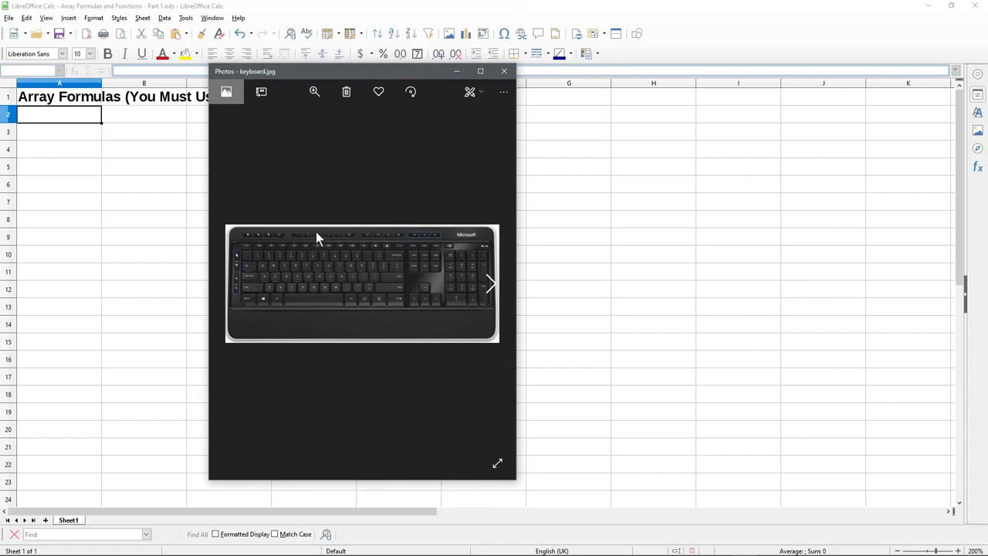
scroll(316, 232, up, 2)
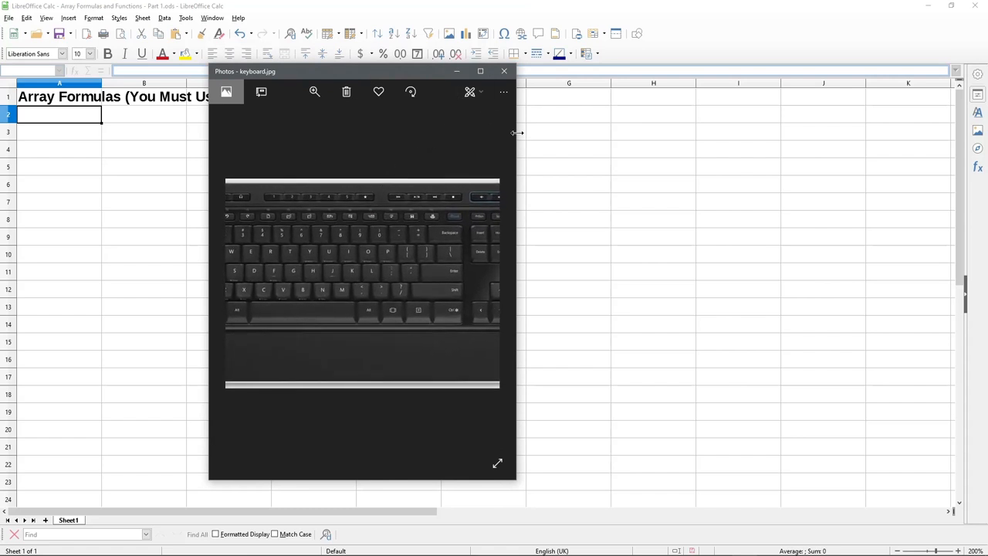
drag(515, 133, 915, 167)
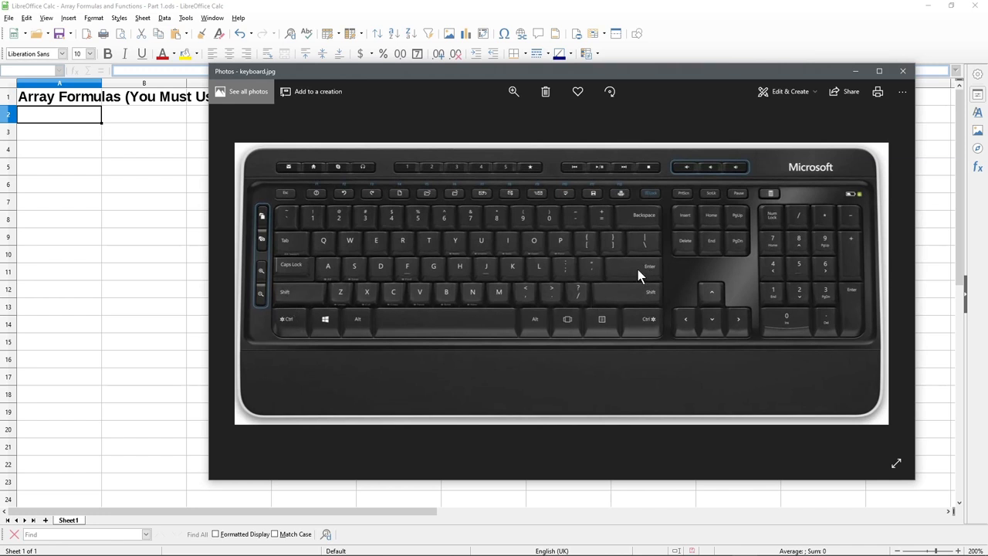
click(902, 71)
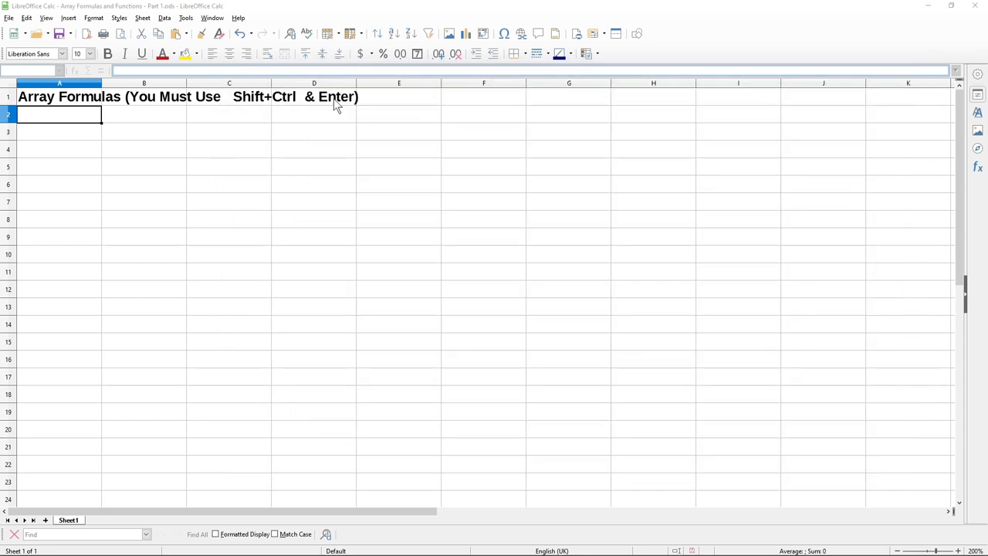
Enter the note "Notes: You need to select the cell before using Shift+Ctrl & Enter" in cell A2 and make it bold.
click(58, 115)
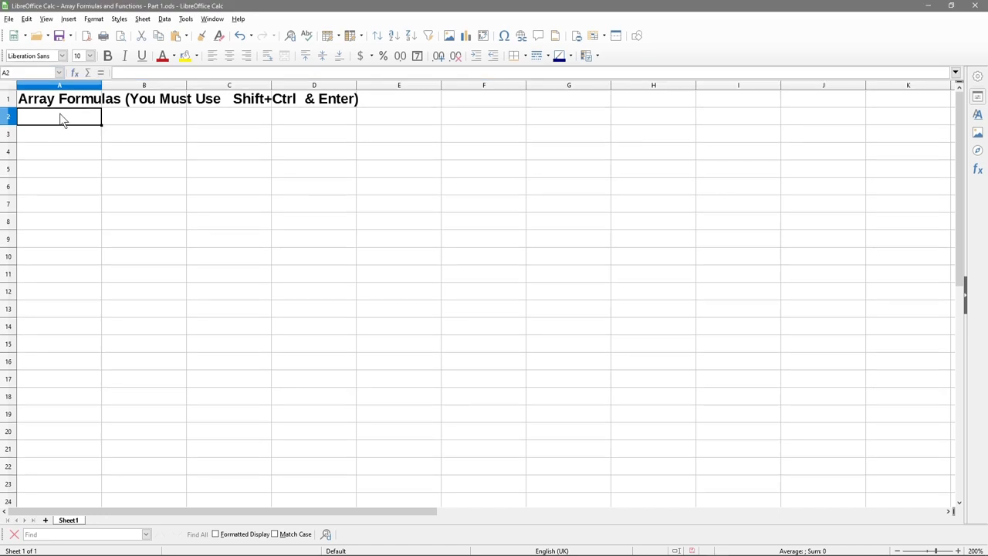
text(Notes)
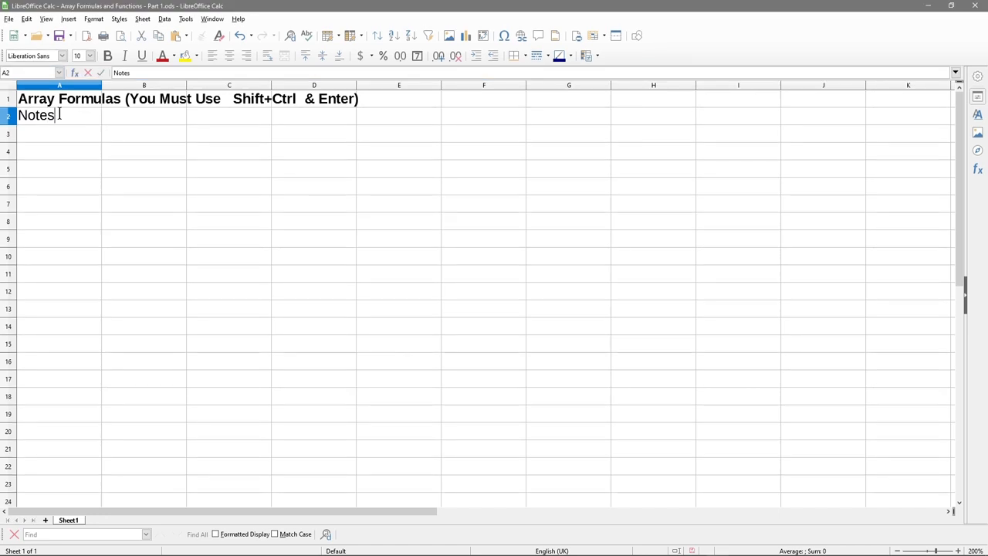
text(: You need to select th)
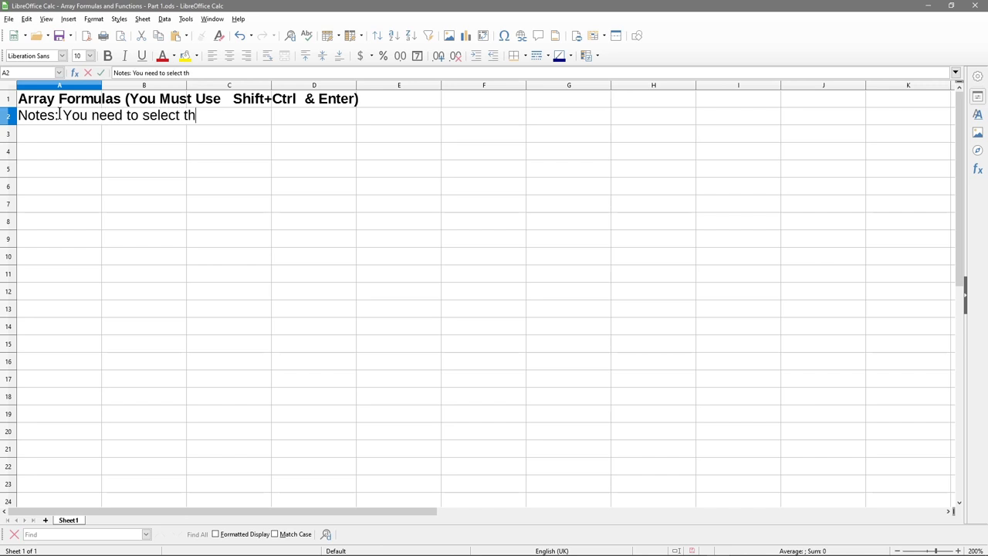
text(e cell befor)
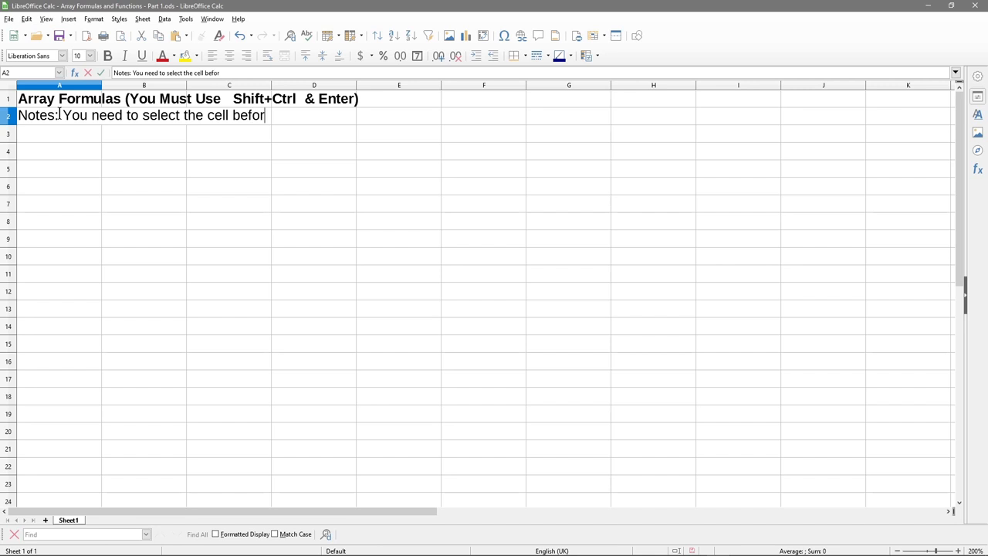
text(e using SHi)
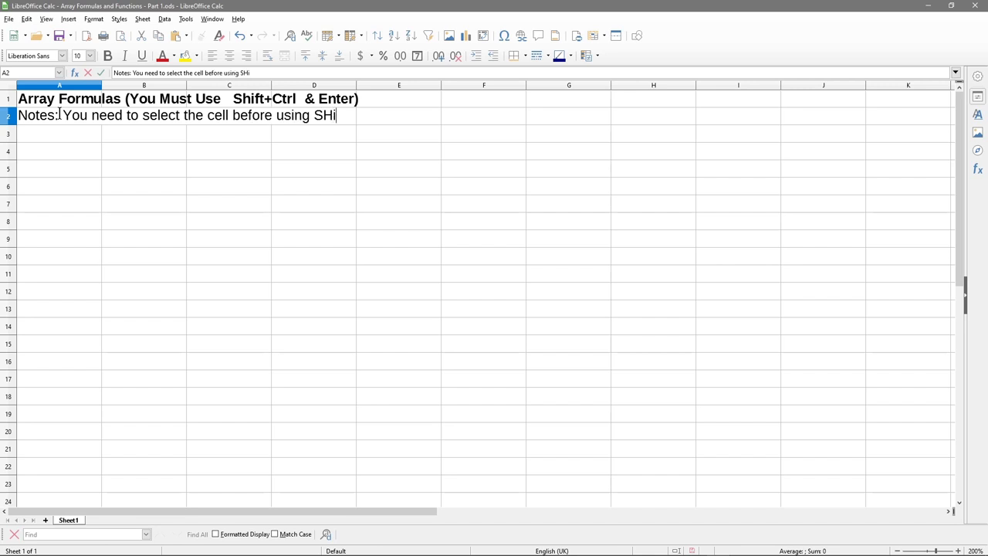
key(BackSpace)
key(BackSpace)
text(hift+Ctrl)
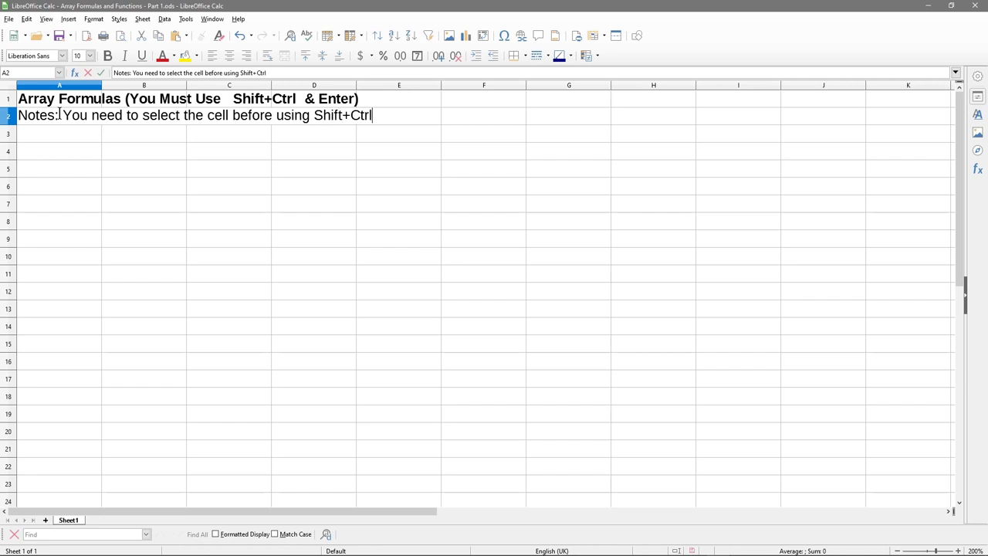
text( & Enter)
key(Return)
key(Up)
key(ctrl+b)
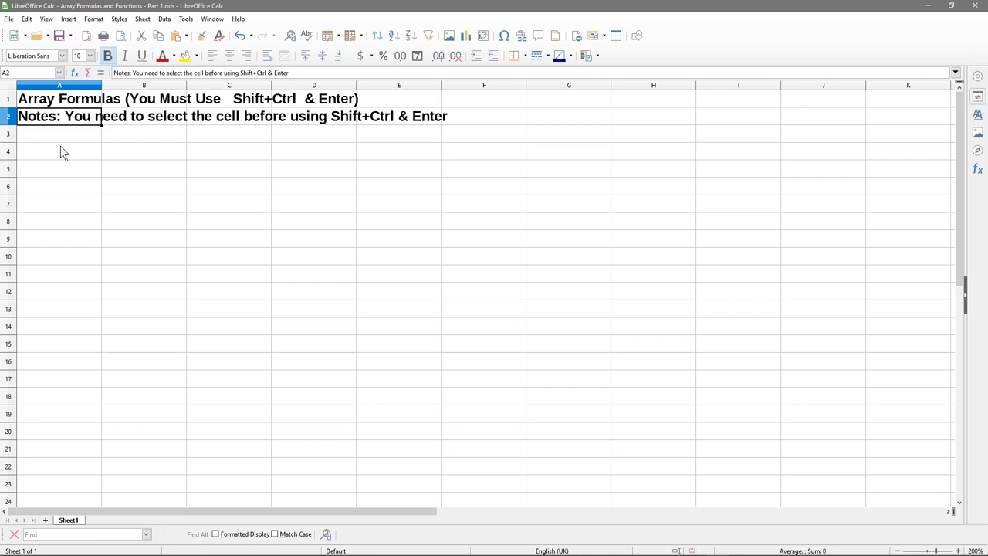
Enter the values 100, 200 and 300 in cells A4 to A6.
click(62, 150)
text(100)
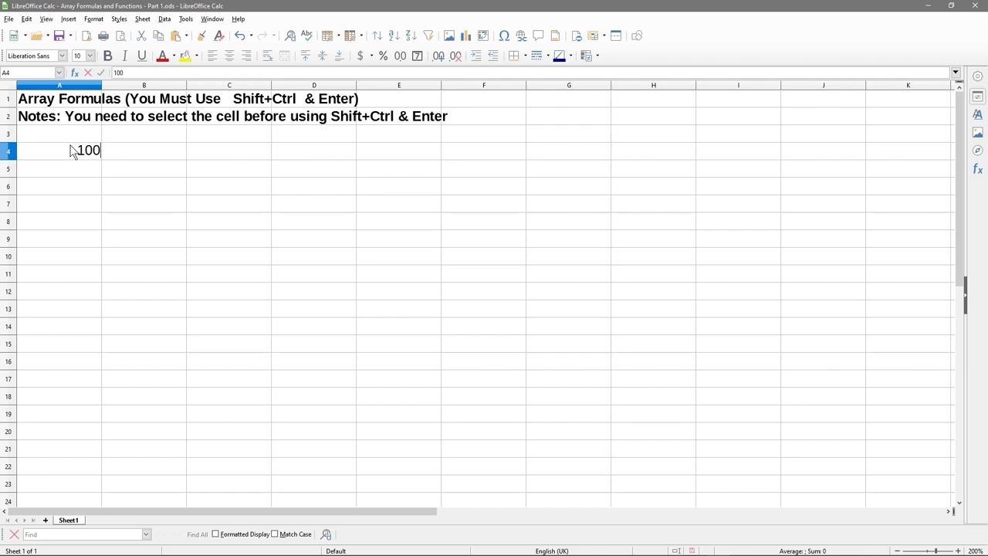
key(Return)
text(200)
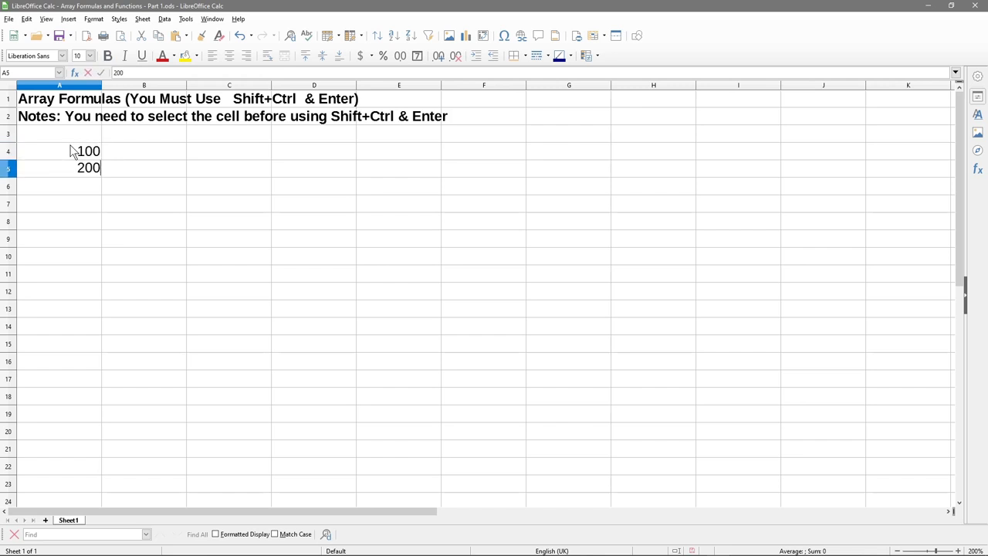
key(Return)
text(300)
Enter the values 50, 80 and 90 in cells B4 to B6.
key(Tab)
key(Up)
key(Up)
text(50)
key(Return)
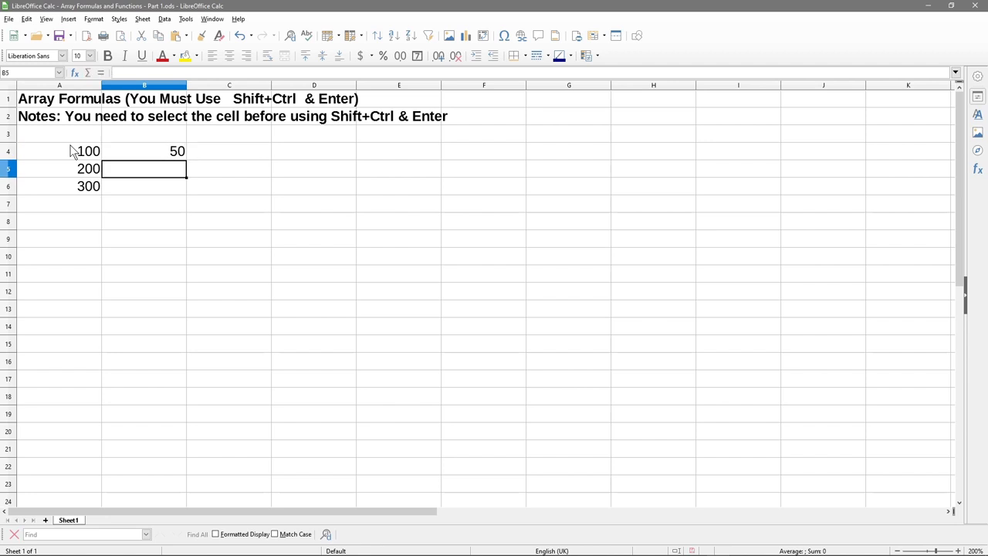
text(80)
key(Return)
text(90)
key(Return)
key(Up)
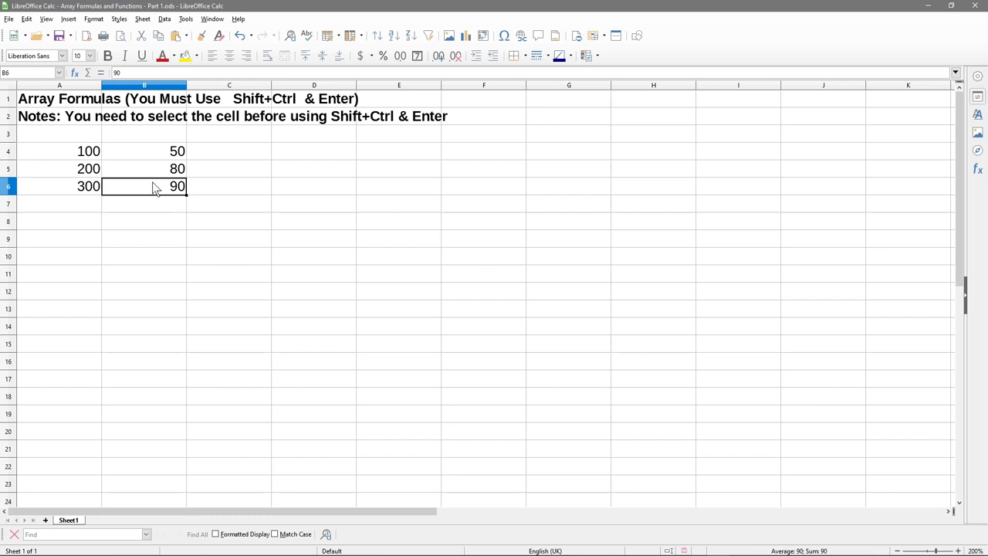
Go through the values in columns A and B, rows 4 to 6, cell by cell.
click(81, 154)
click(139, 155)
click(122, 173)
click(91, 185)
click(85, 154)
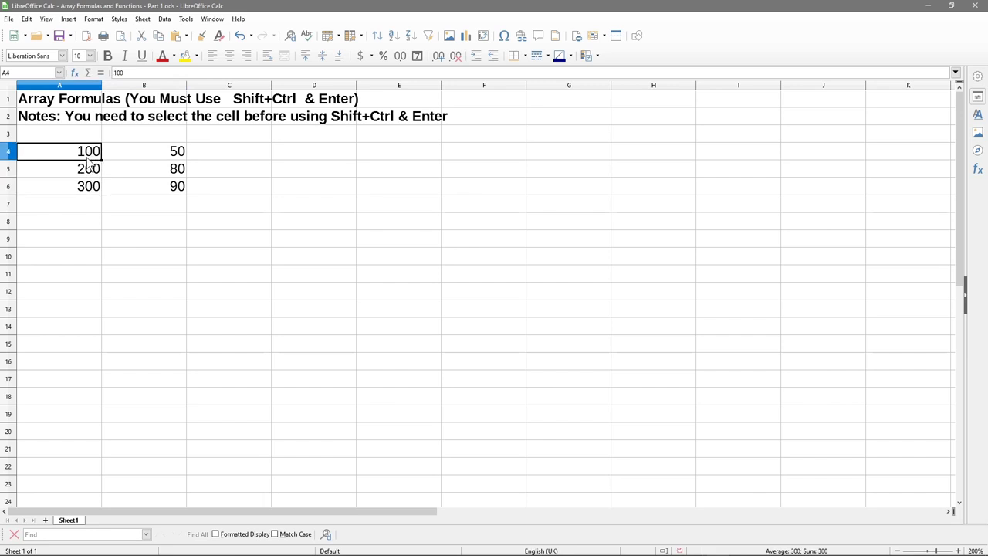
click(85, 169)
click(89, 187)
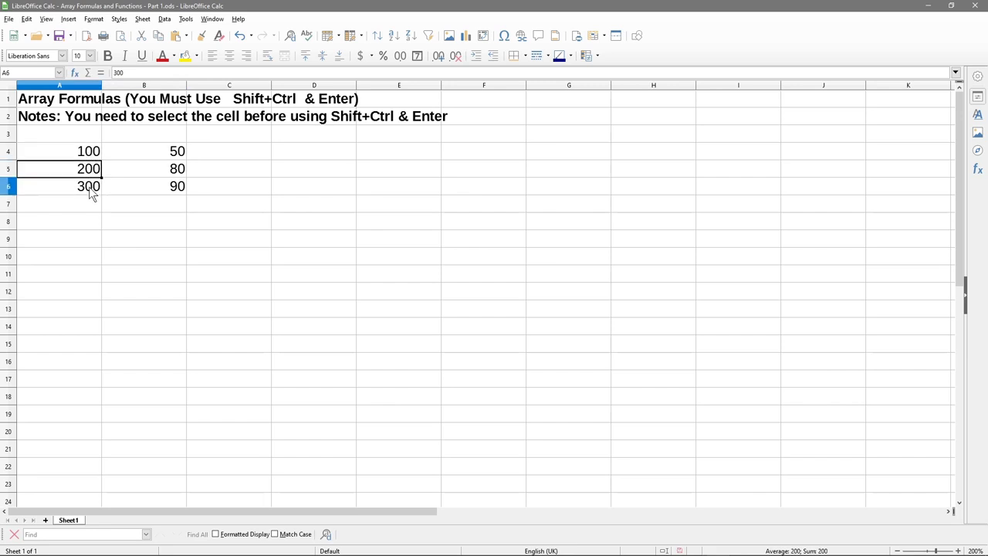
click(159, 151)
click(167, 172)
click(171, 191)
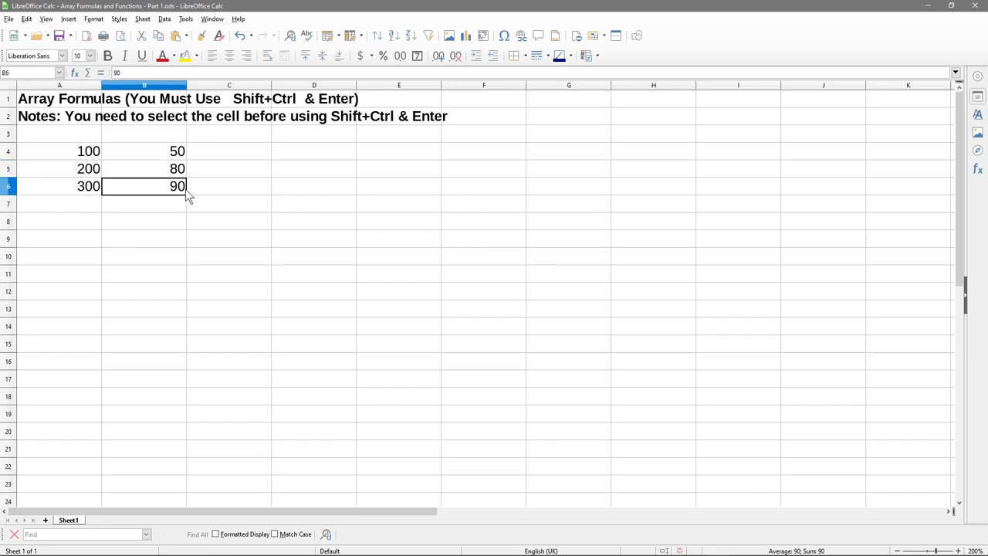
click(177, 170)
click(179, 192)
Enter the formula =A4*0.2 in cell C4.
click(242, 154)
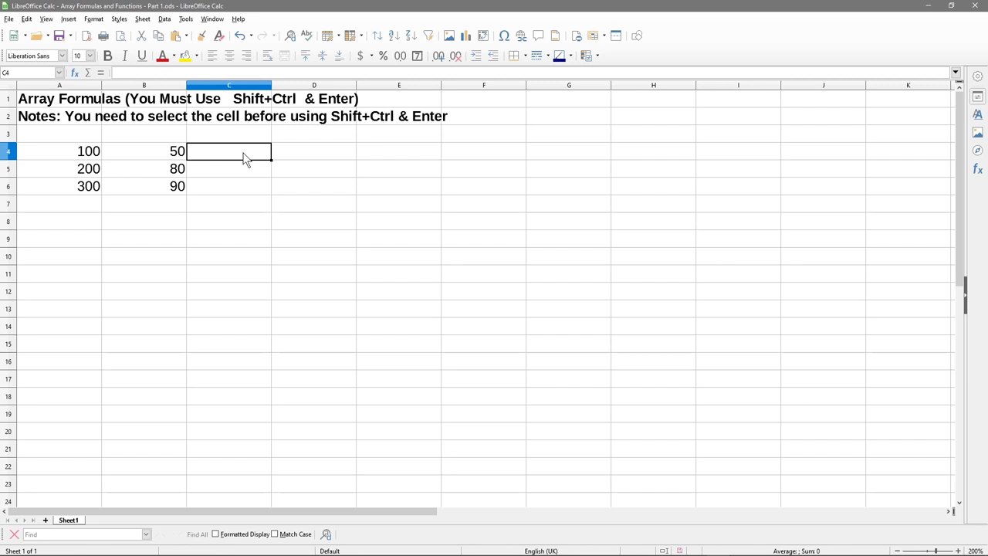
text(=)
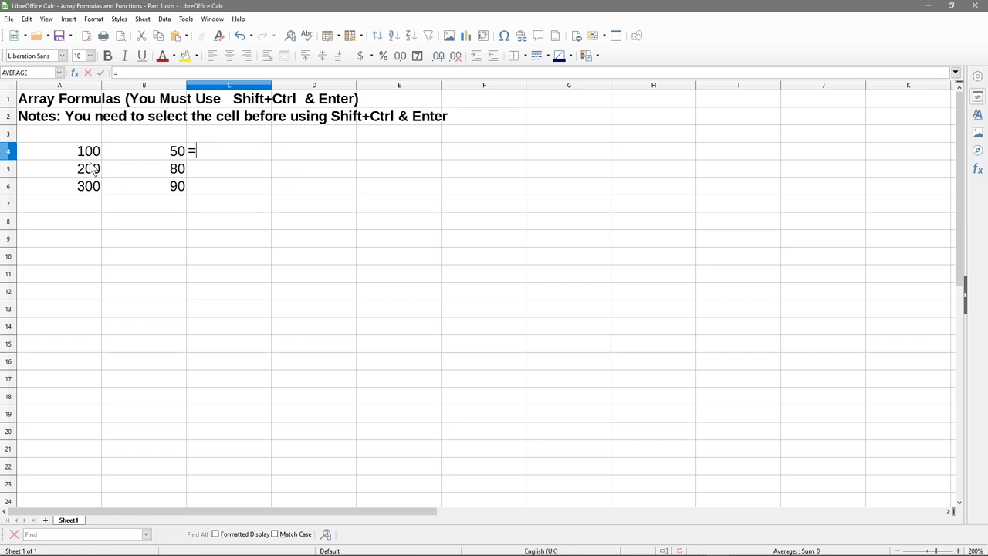
click(78, 155)
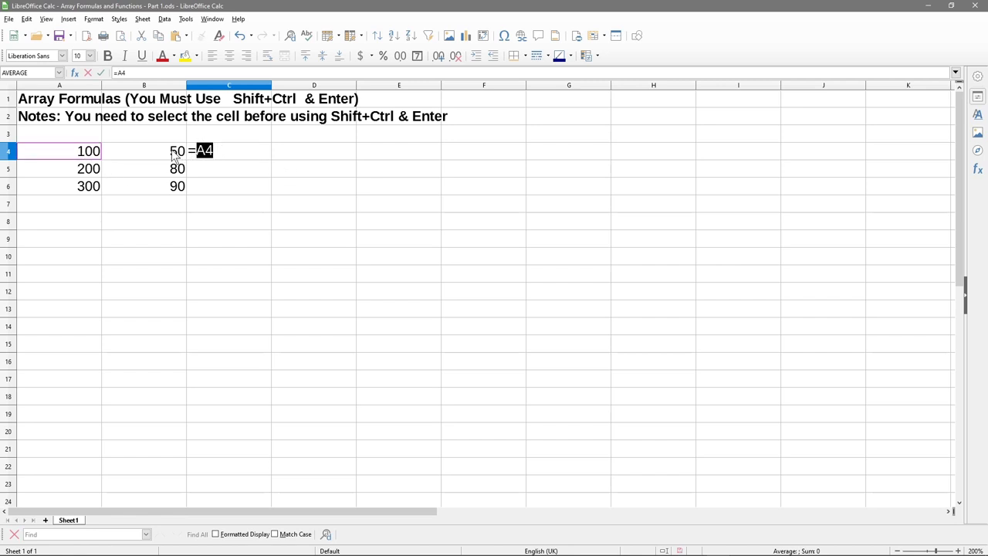
click(224, 149)
text(*0.2)
key(Return)
Check the formula in C4 against its source cell A4 and fill it down to C6.
click(260, 154)
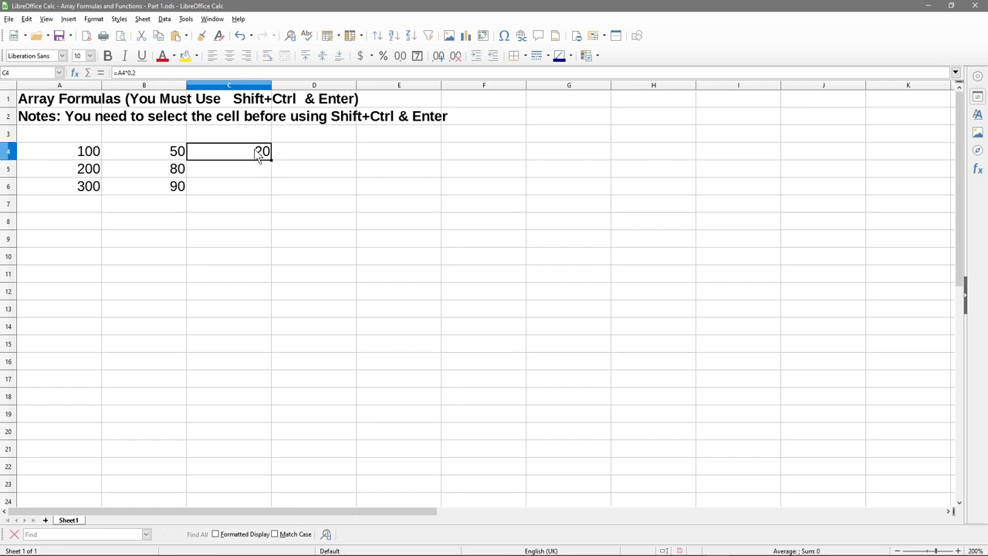
click(88, 152)
click(233, 154)
drag(271, 160, 264, 195)
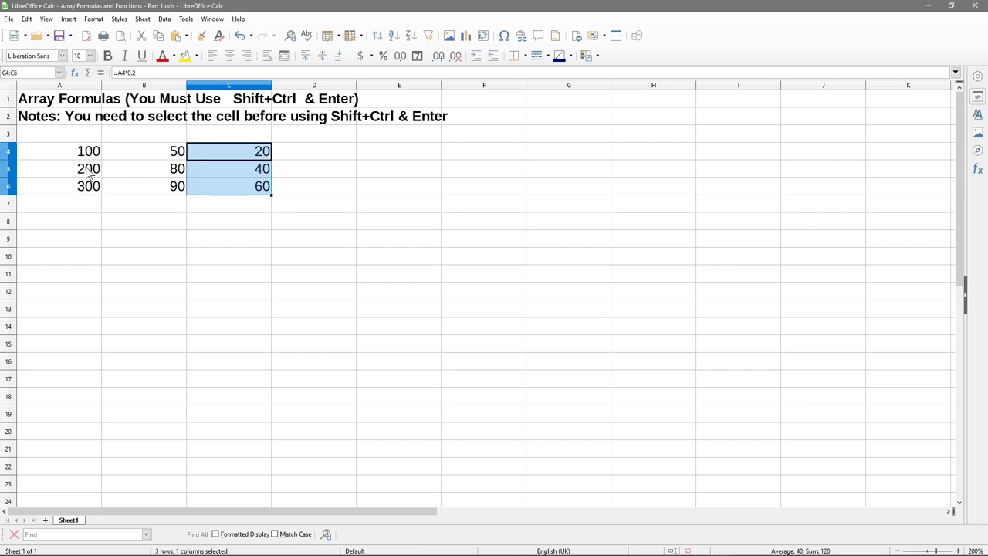
Enter the formula =B4*0.2 in cell D4 and fill it down to D6.
click(305, 152)
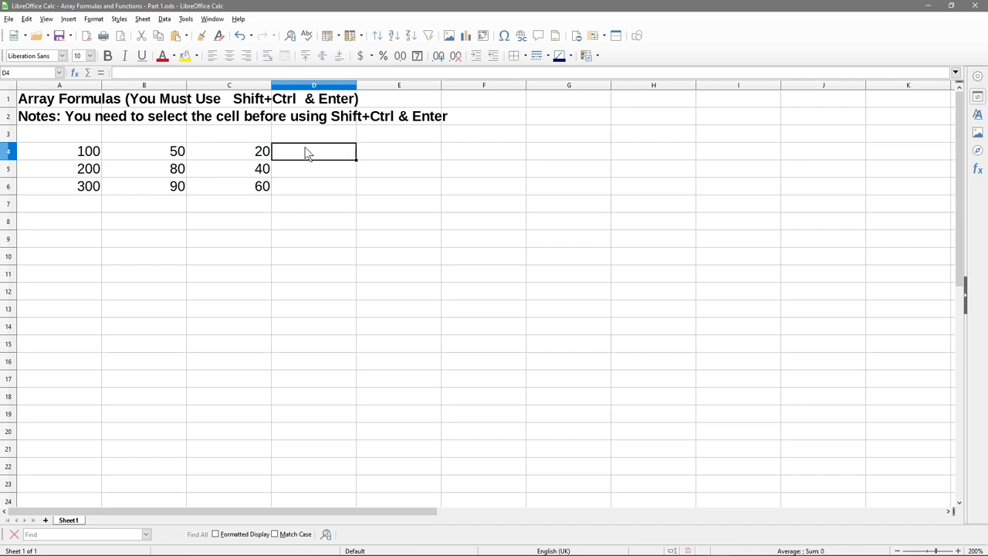
text(=)
click(173, 152)
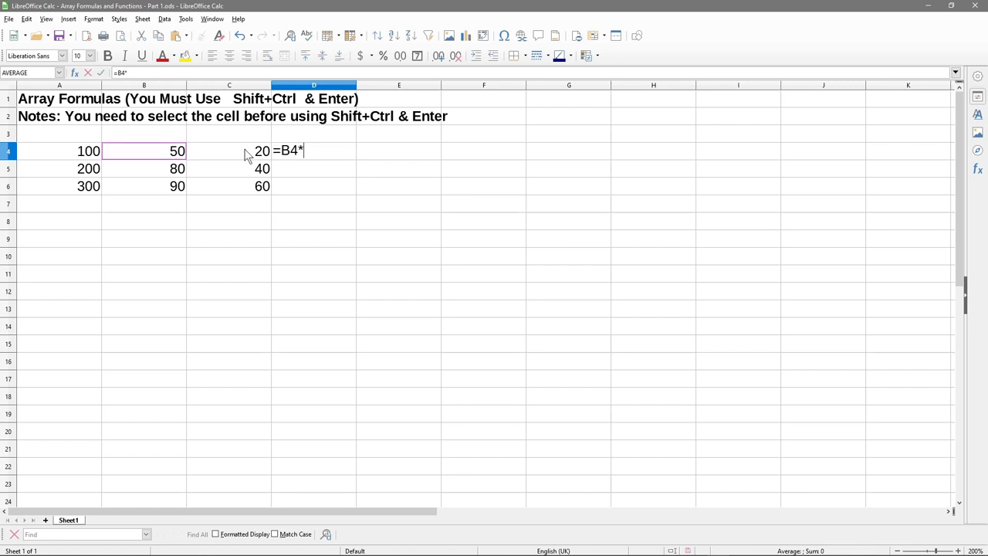
text(0.2)
key(Return)
click(347, 154)
drag(357, 159, 351, 186)
Highlight the source values in A4:A6 and their results in C4:C6 with a yellow background.
drag(66, 152, 67, 189)
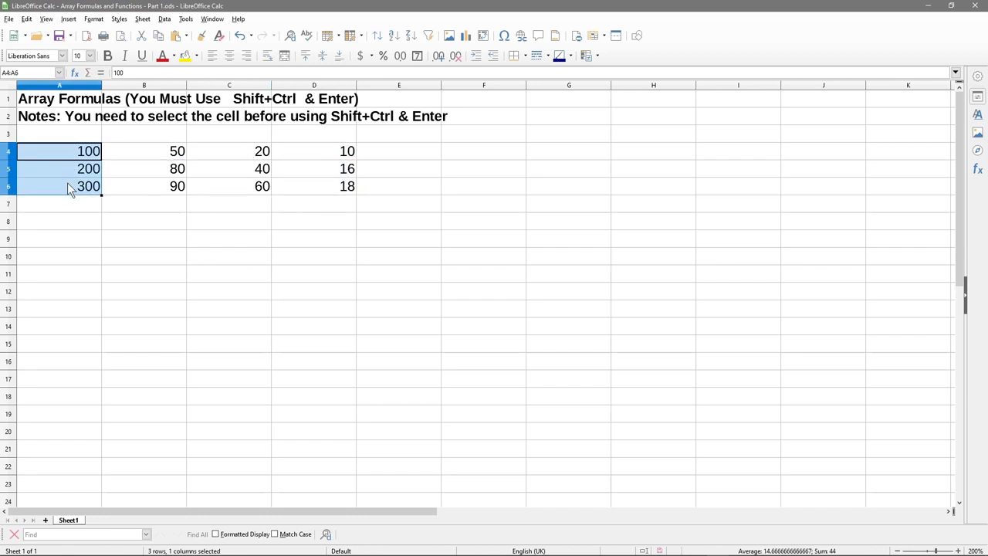
drag(259, 151, 239, 172)
click(239, 142)
click(238, 180)
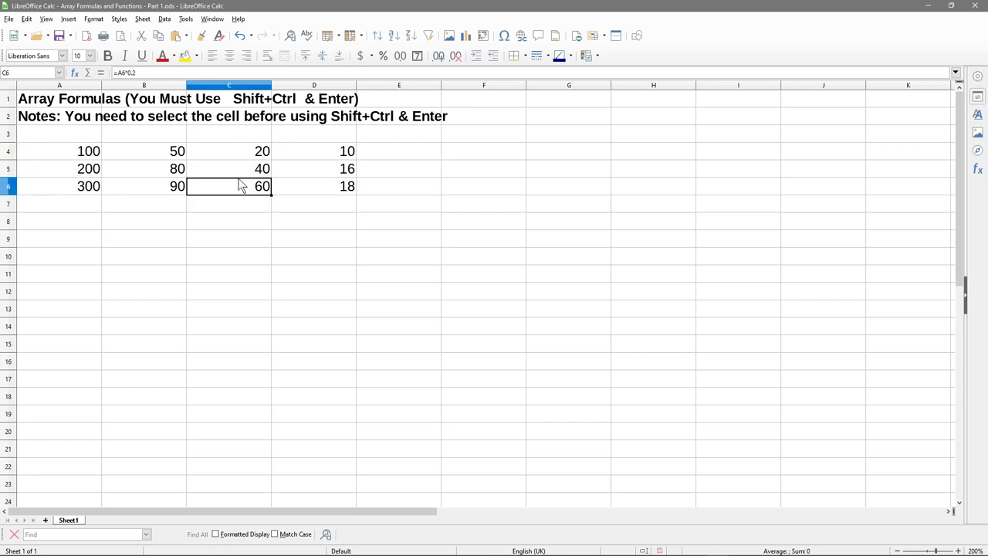
shift+click(240, 159)
drag(84, 155, 89, 185)
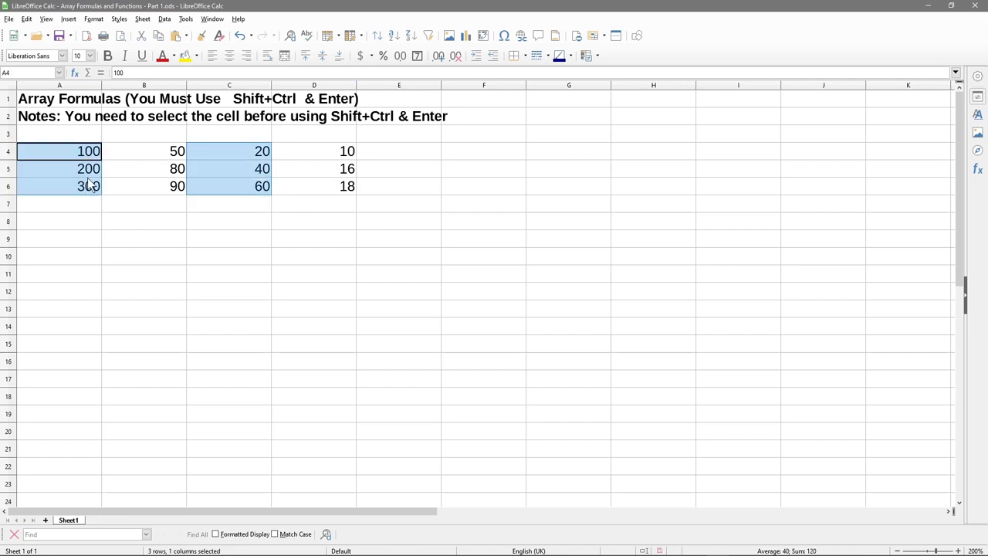
click(185, 57)
Give the values in B4:B6 and their results in D4:D6 a light green background.
drag(161, 152, 169, 185)
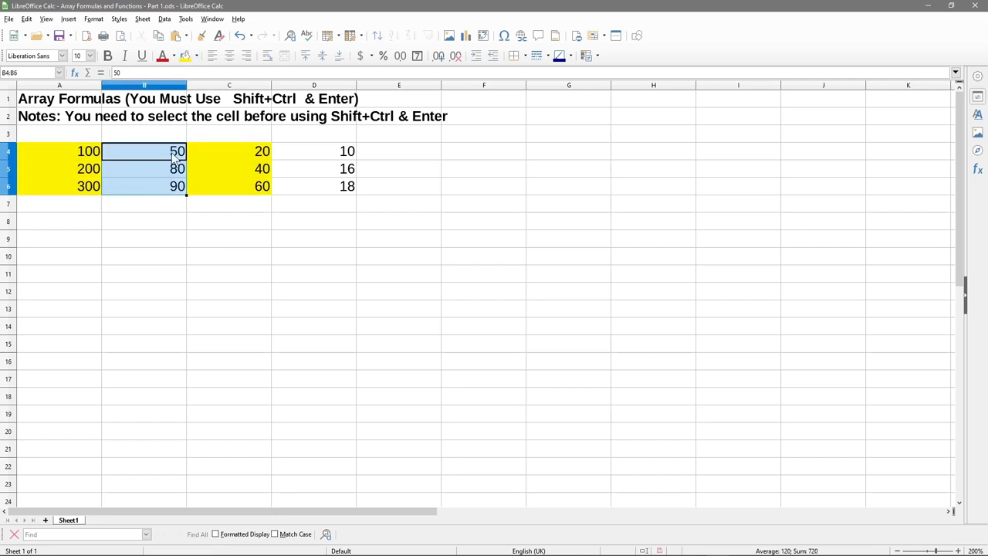
click(196, 56)
click(247, 121)
drag(304, 152, 296, 177)
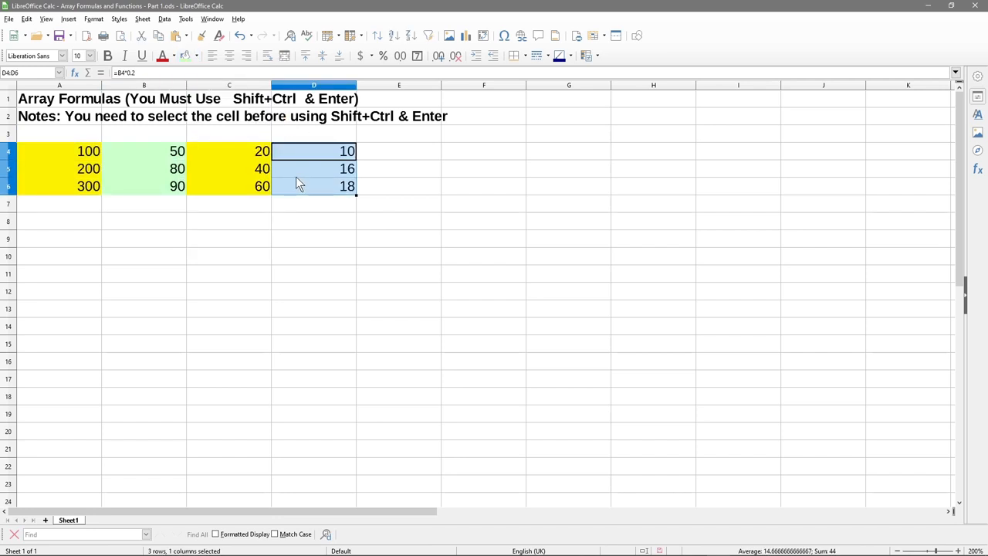
click(247, 202)
Compare each source cell in A4:B6 with its matching formula cell in C4:D6, row by row.
drag(81, 152, 71, 185)
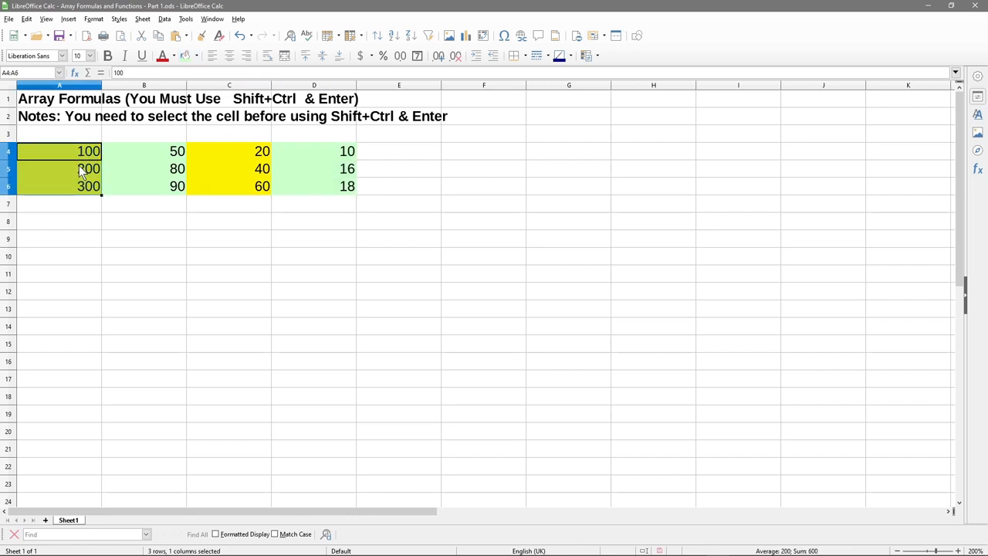
click(230, 152)
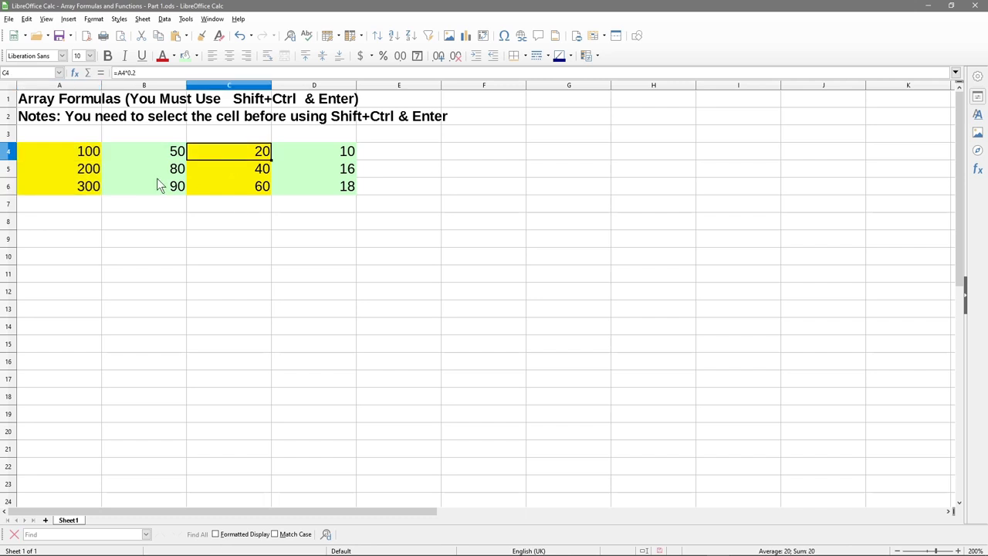
click(92, 174)
click(259, 171)
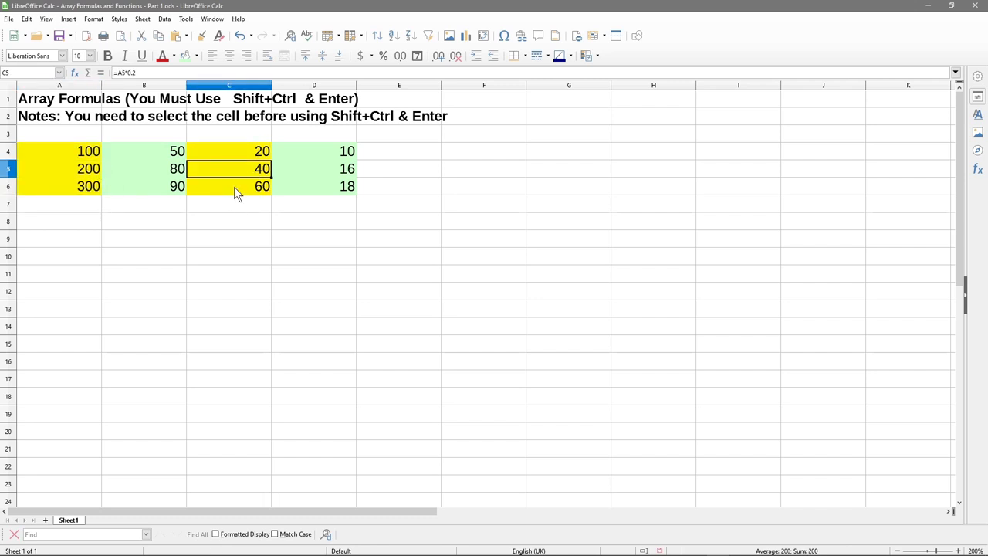
click(86, 190)
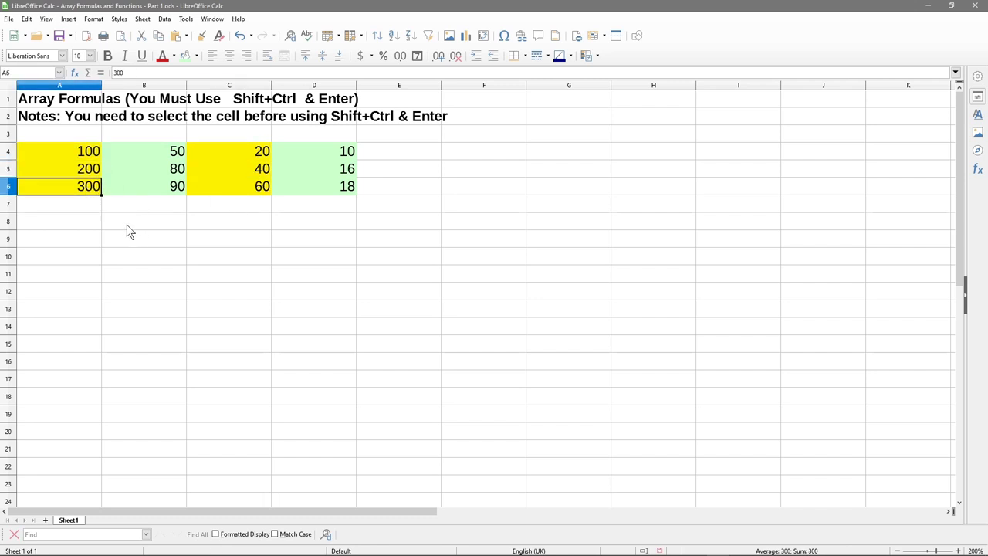
click(249, 186)
click(159, 148)
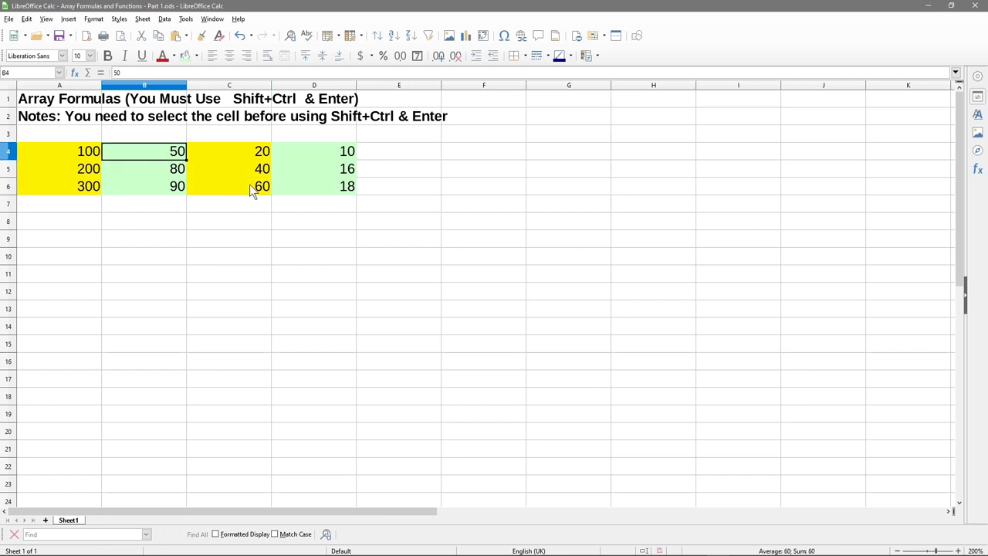
click(315, 153)
click(173, 168)
click(328, 168)
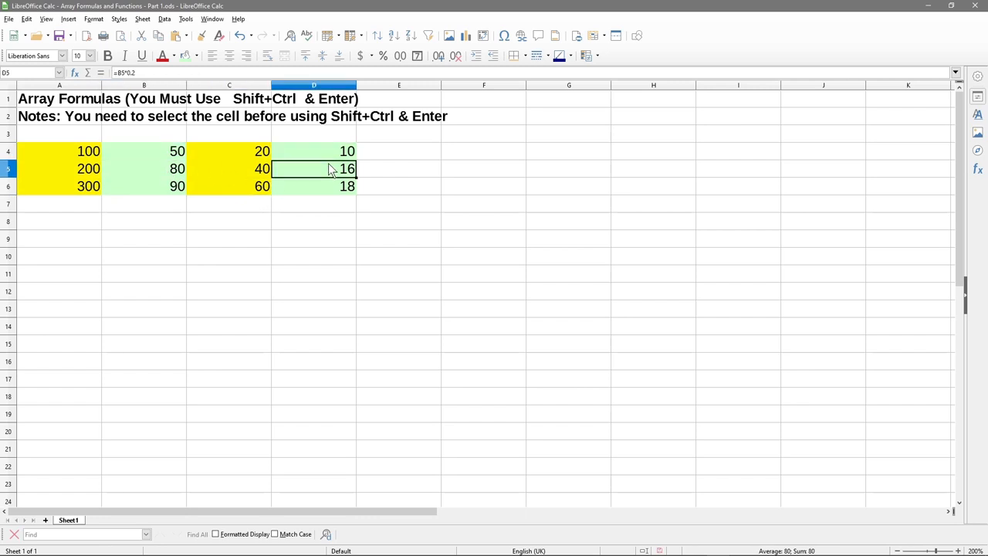
click(180, 190)
click(325, 190)
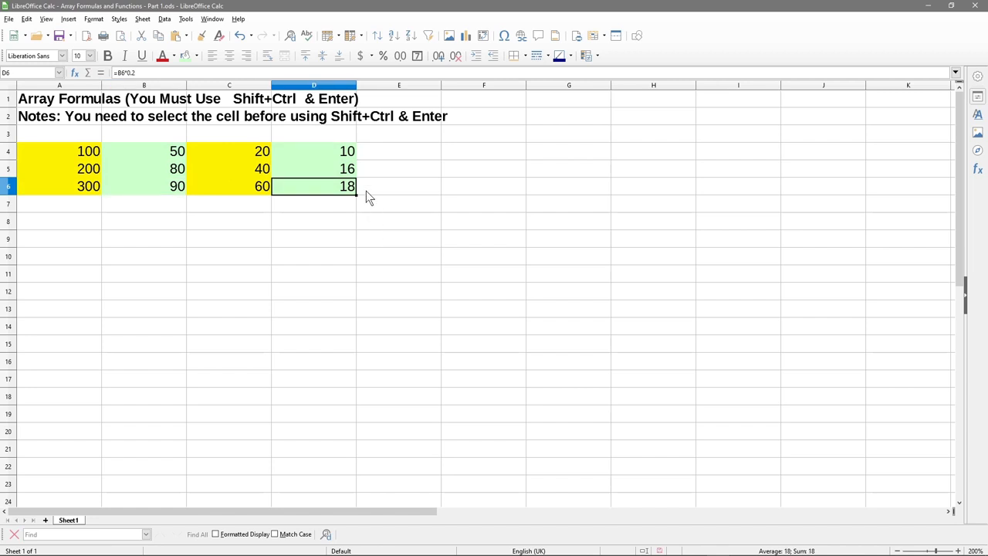
Clear the contents of the result range C4:D6.
drag(235, 156, 294, 186)
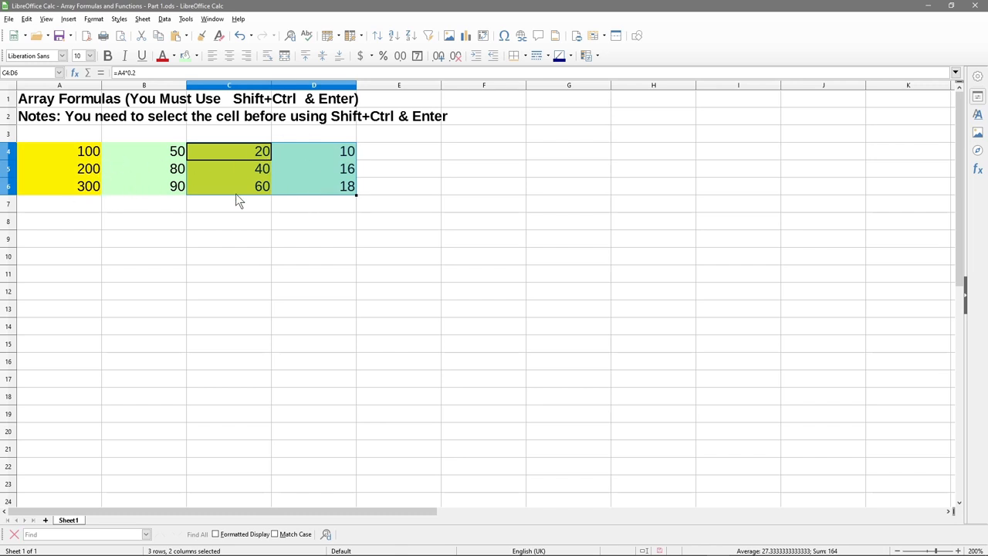
click(303, 163)
drag(229, 156, 300, 189)
key(Delete)
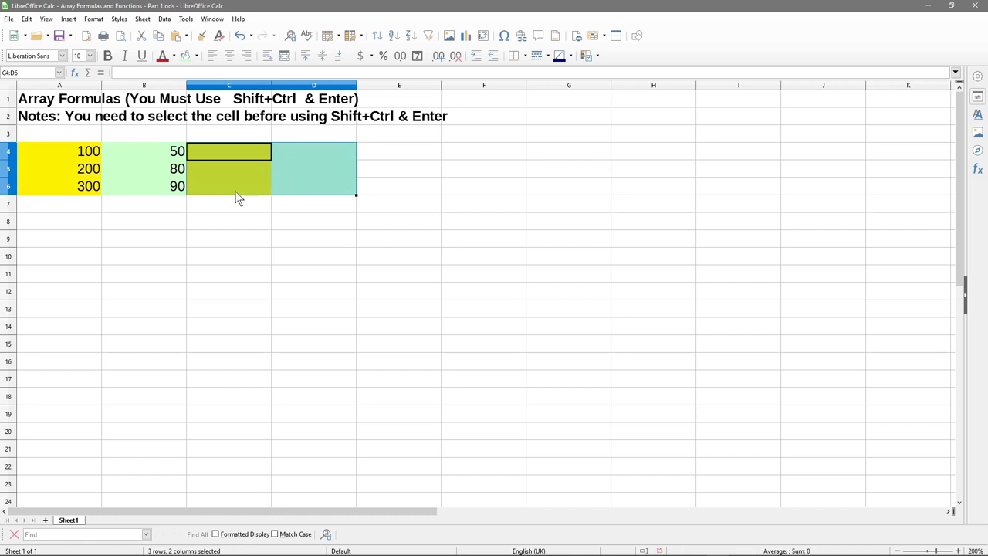
Enter =A4:B6*0.2 in cell C4 as an array formula.
click(266, 165)
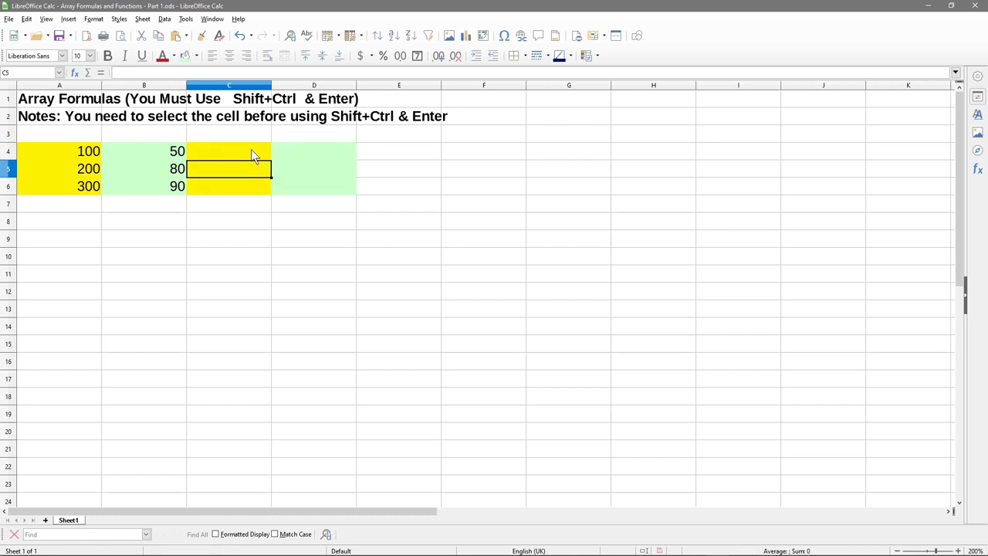
click(253, 150)
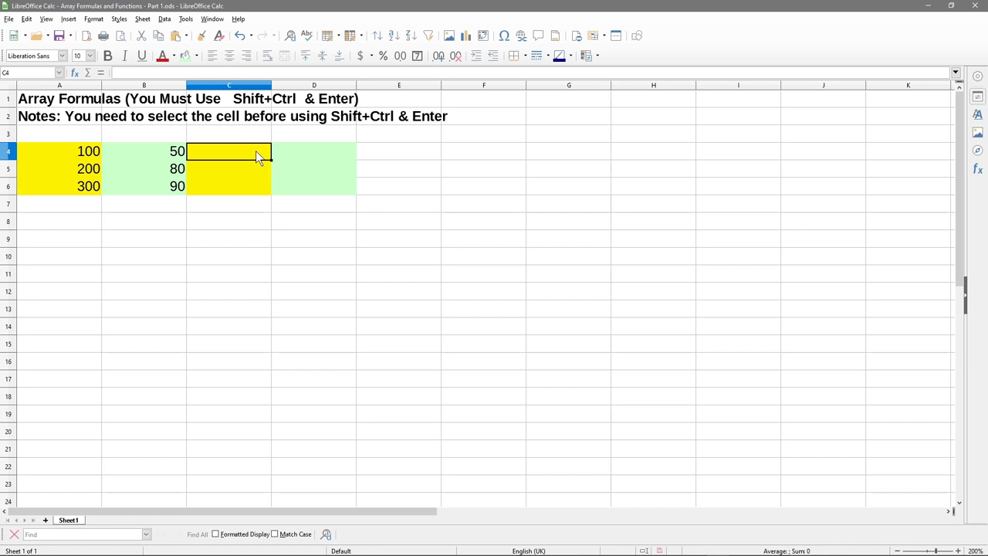
text(=)
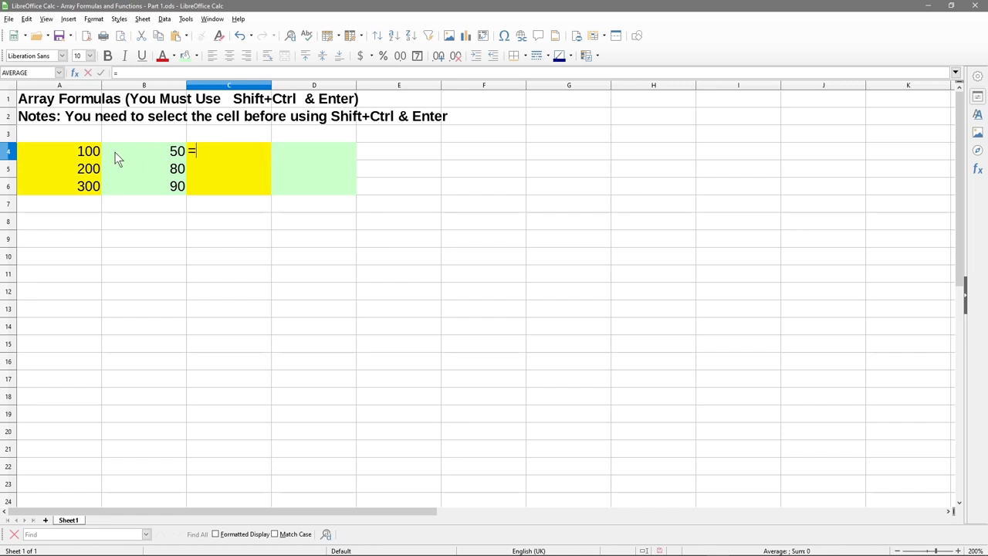
click(88, 153)
drag(88, 152, 150, 190)
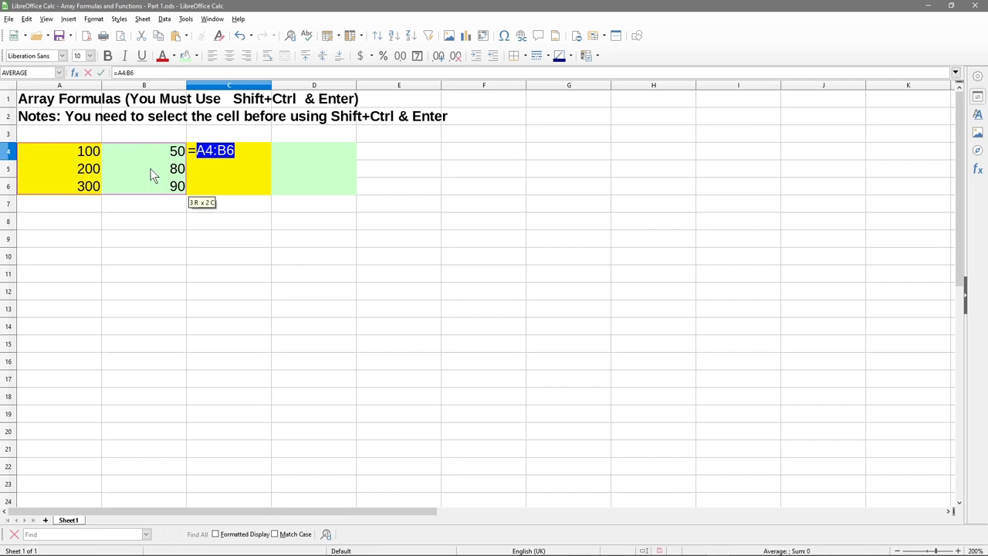
scroll(144, 180, up, 5)
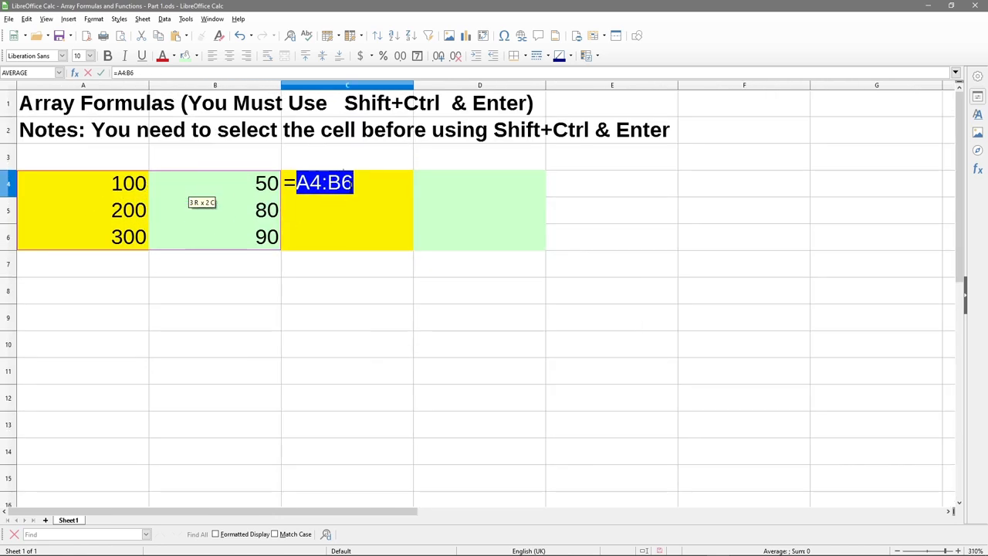
click(356, 180)
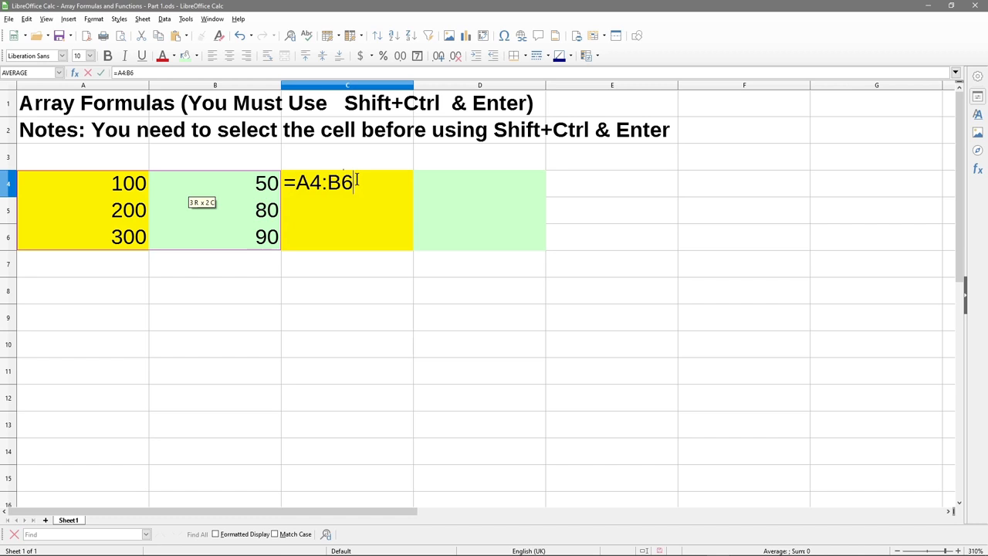
text(*0.2)
key(ctrl+shift+Return)
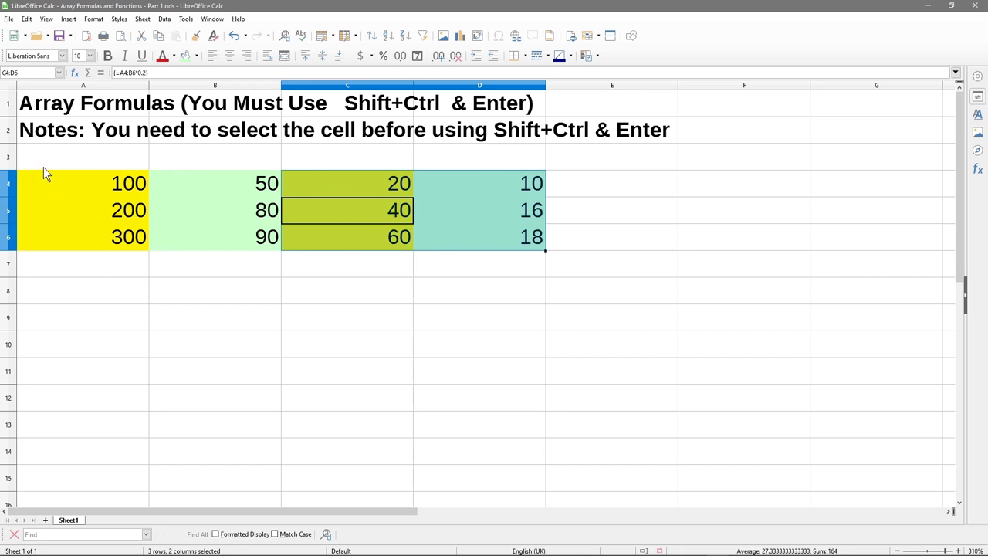
Try to edit the array formula from the single cell C4.
ctrl+scroll(396, 346, down, 2)
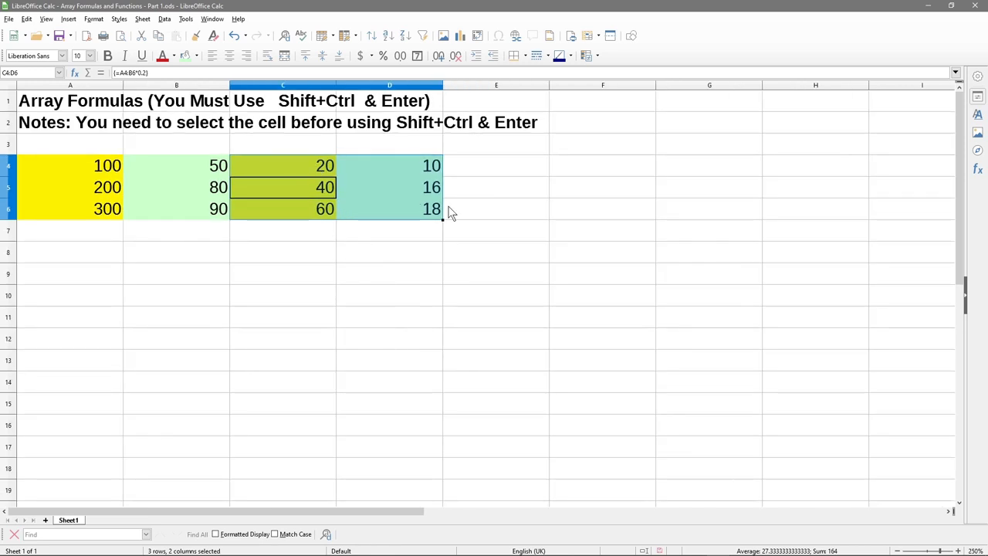
click(313, 166)
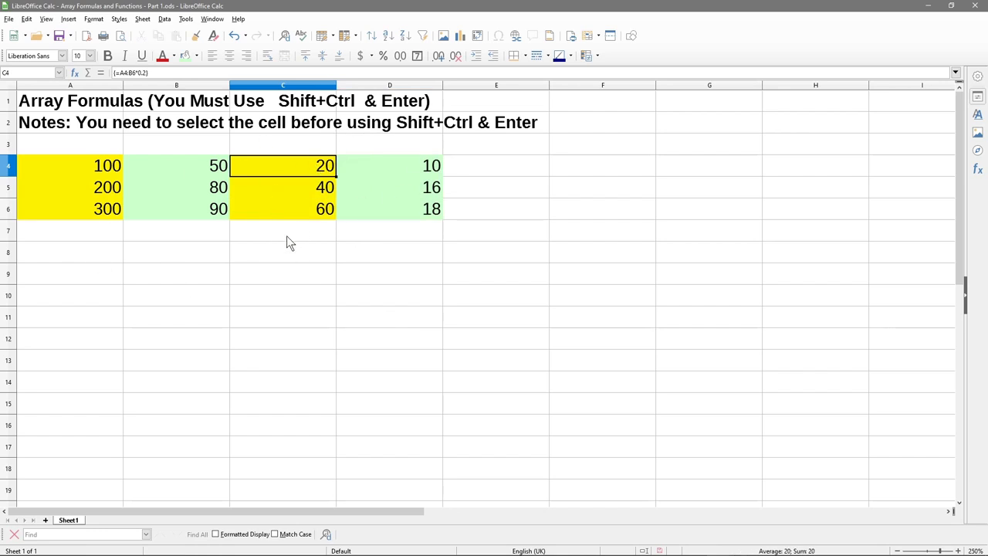
scroll(287, 241, up, 1)
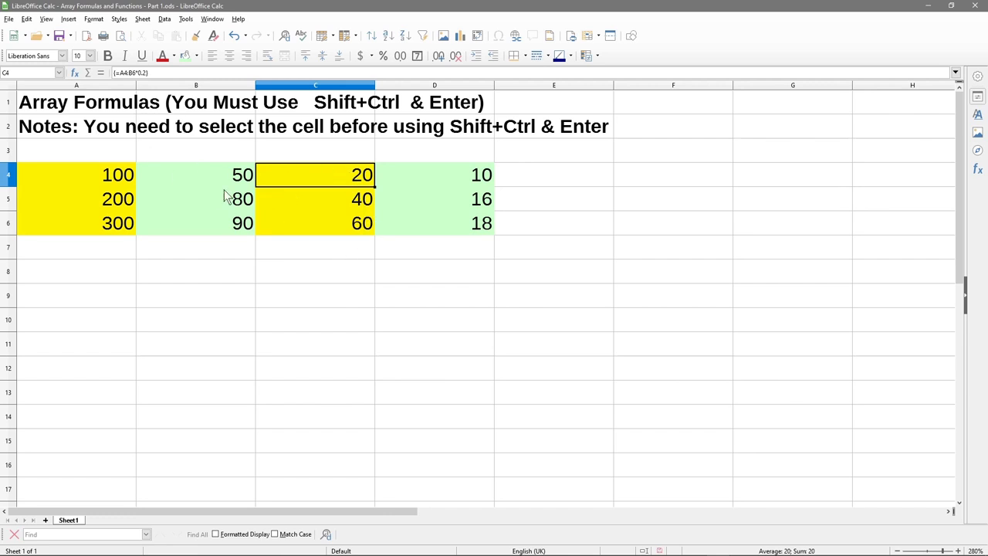
double_click(359, 177)
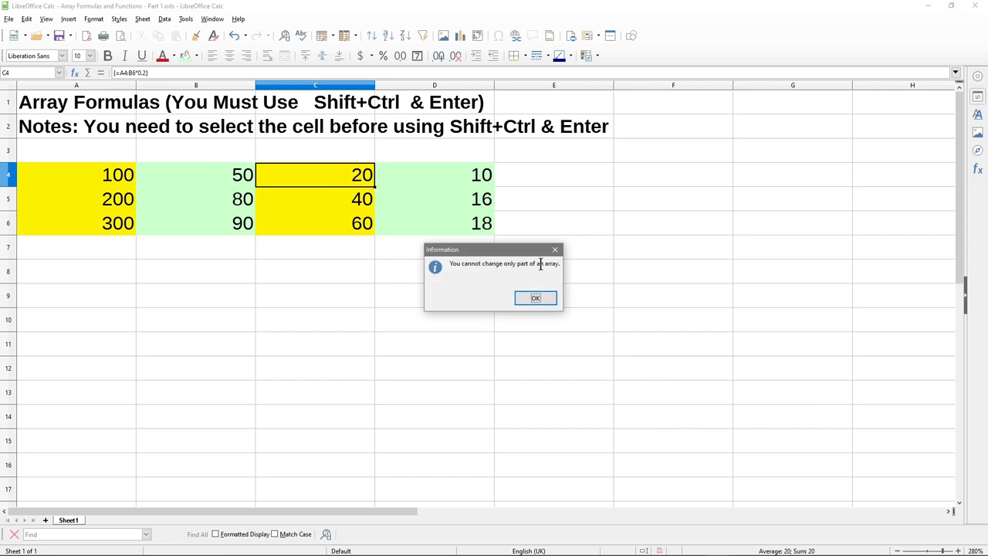
click(538, 300)
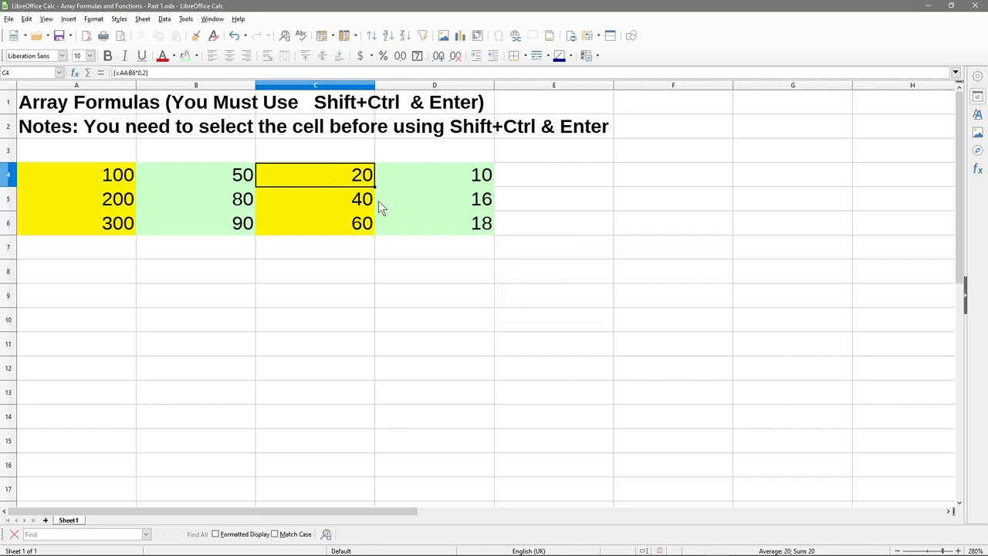
Try to change the formula of the array C4:D6 to =A4:B6*1.2 with an ordinary instead of an array entry.
drag(342, 188, 438, 229)
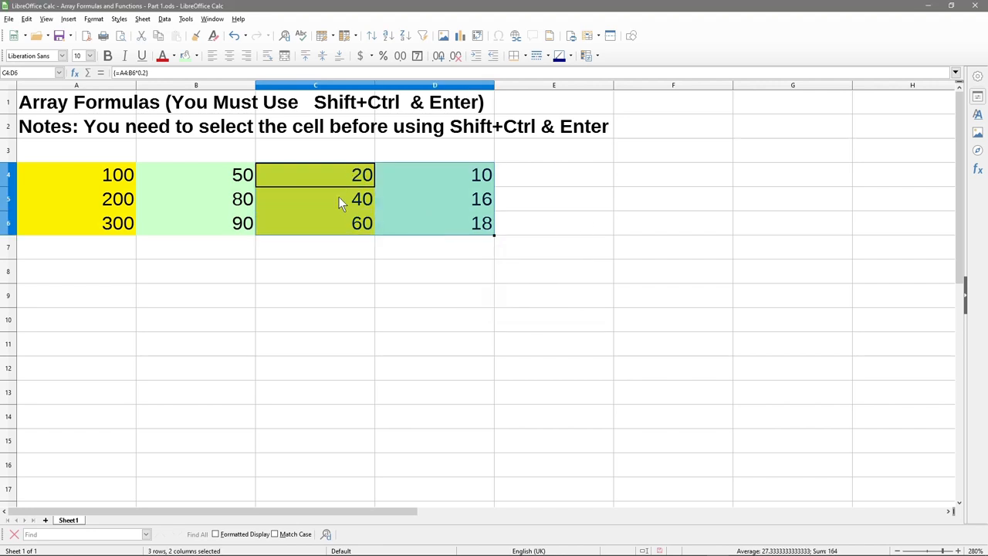
click(146, 73)
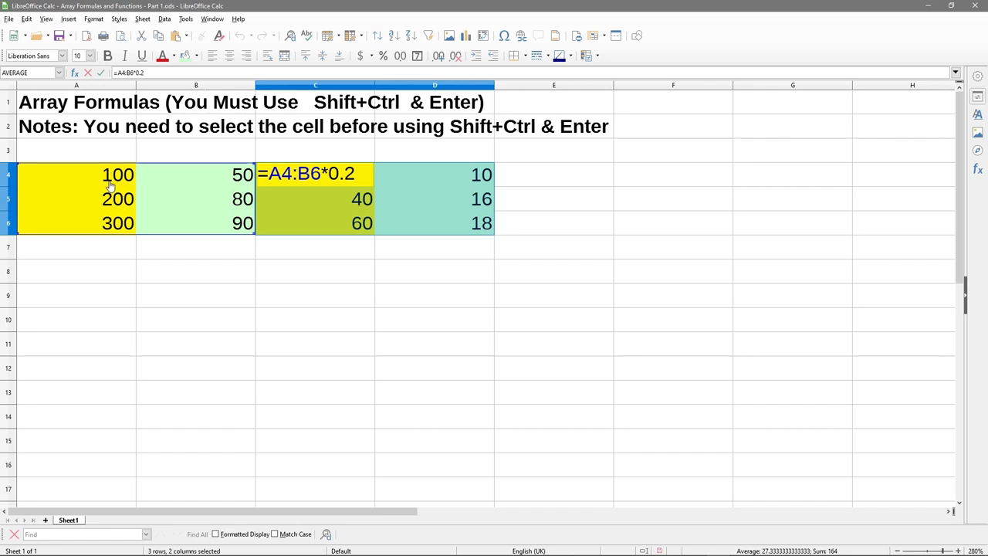
click(340, 173)
key(BackSpace)
text(1)
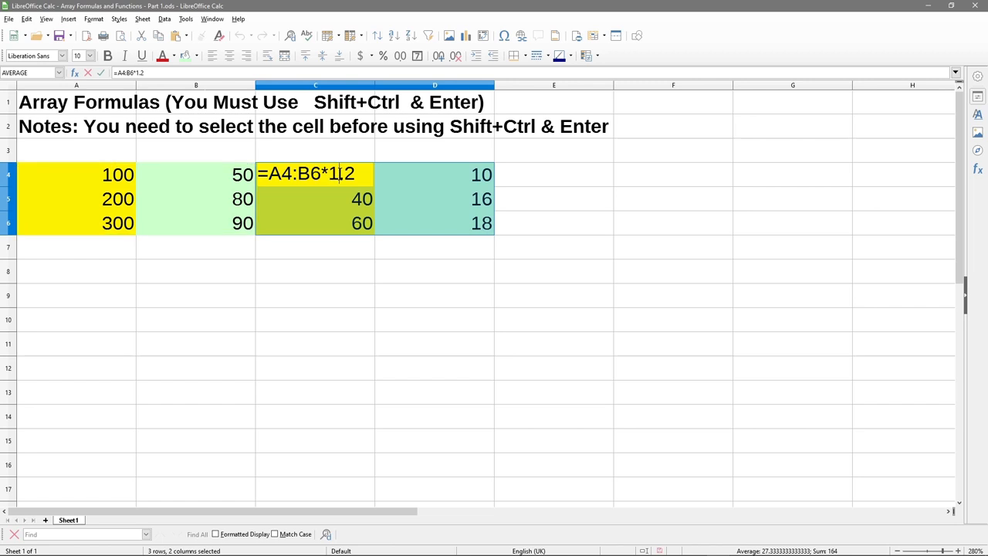
key(Return)
click(526, 299)
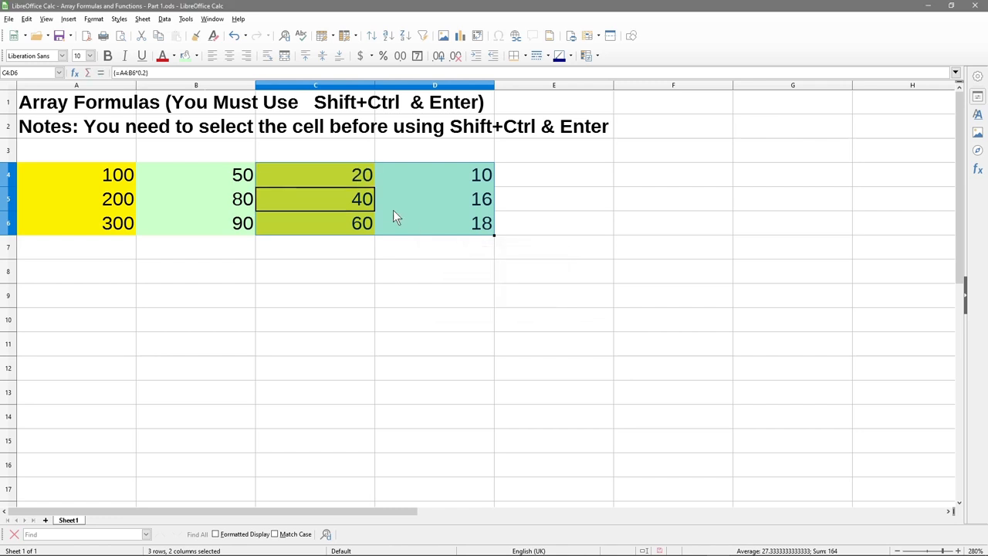
Change the array formula of the whole range C4:D6 to =A4:B6*1.2, entering it as an array formula.
click(347, 176)
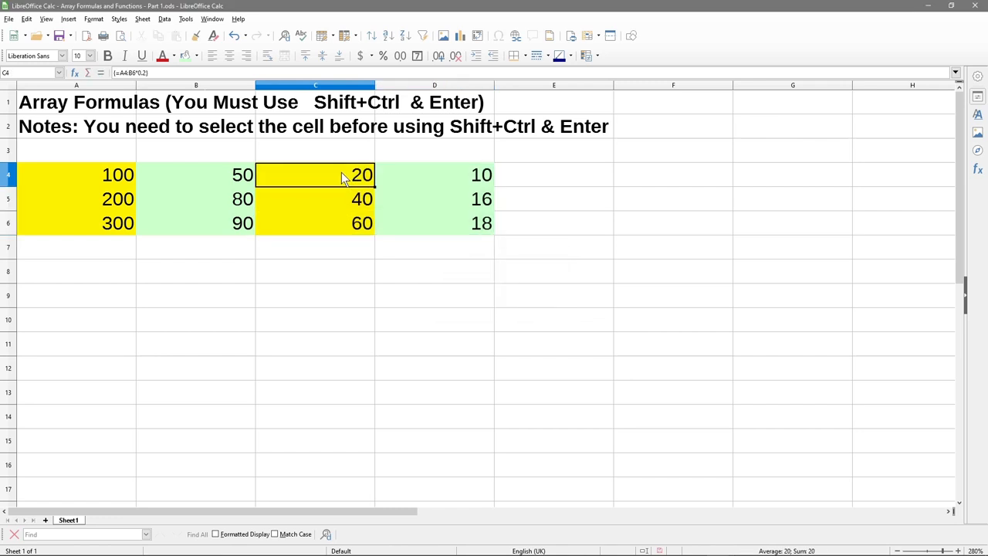
drag(341, 172, 426, 222)
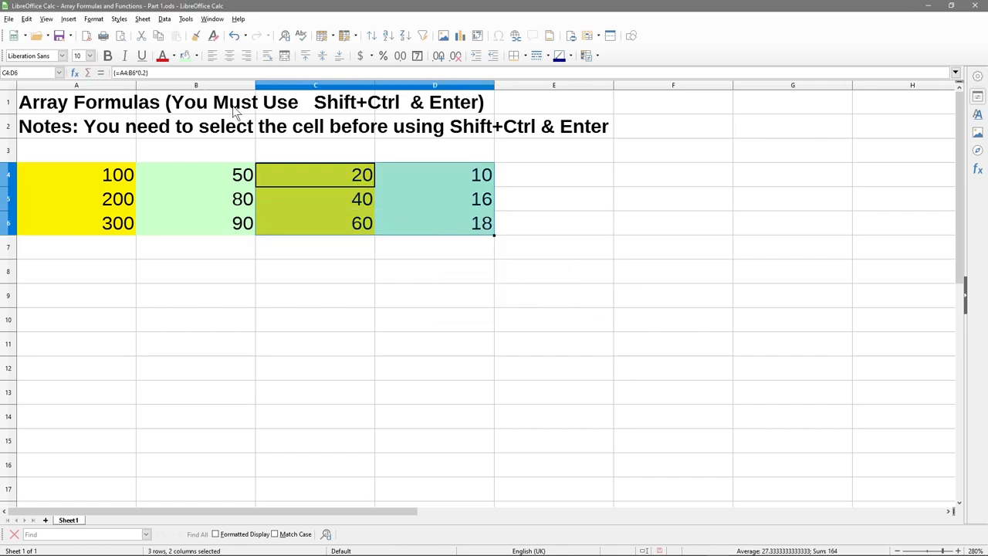
click(146, 74)
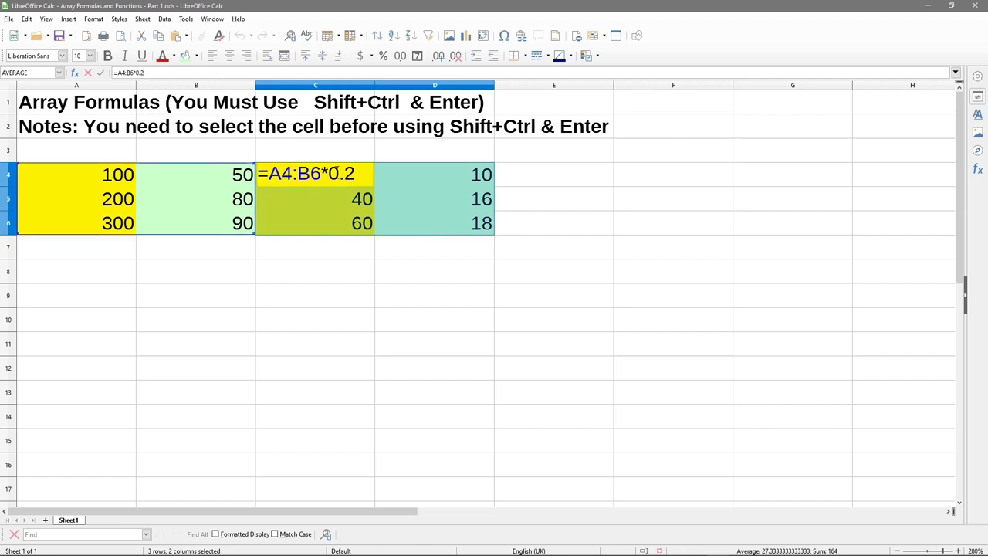
key(BackSpace)
text(1)
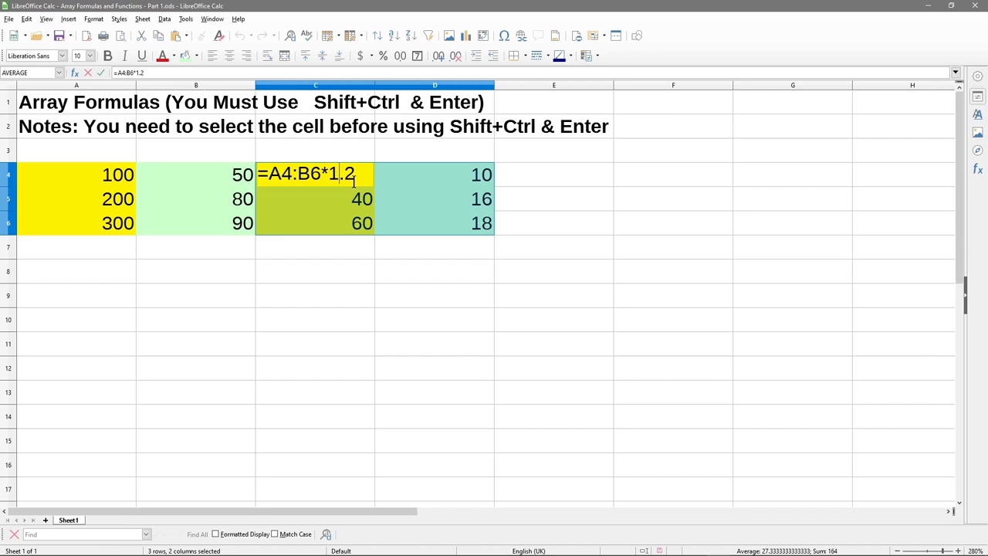
key(ctrl+shift+Return)
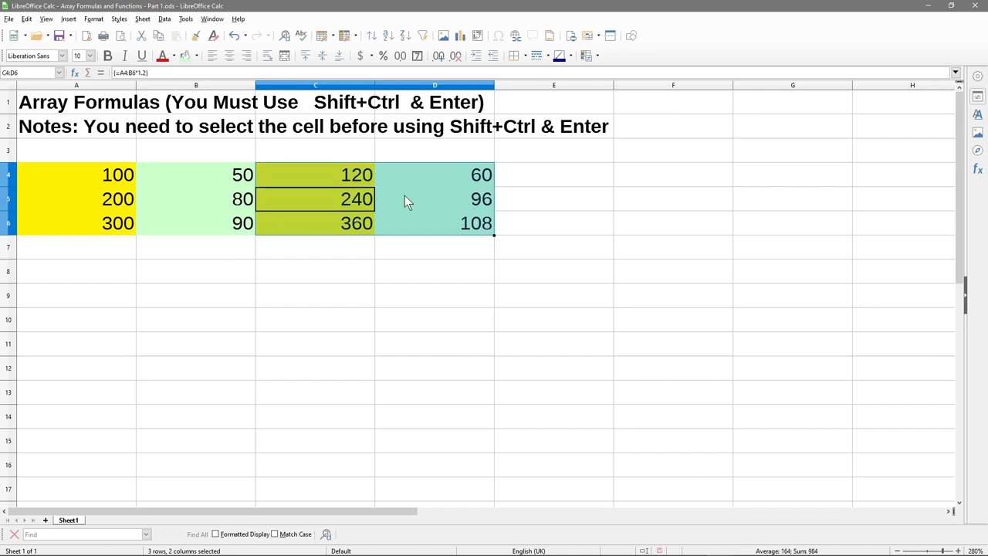
Compare the source values in A4 and A5 with the array formula results in C4 and C5.
click(340, 173)
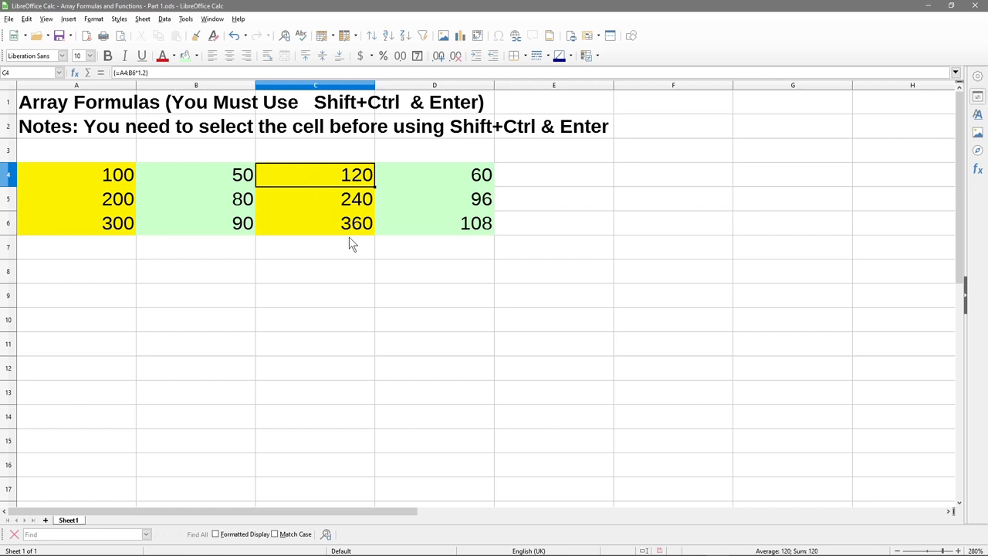
click(105, 177)
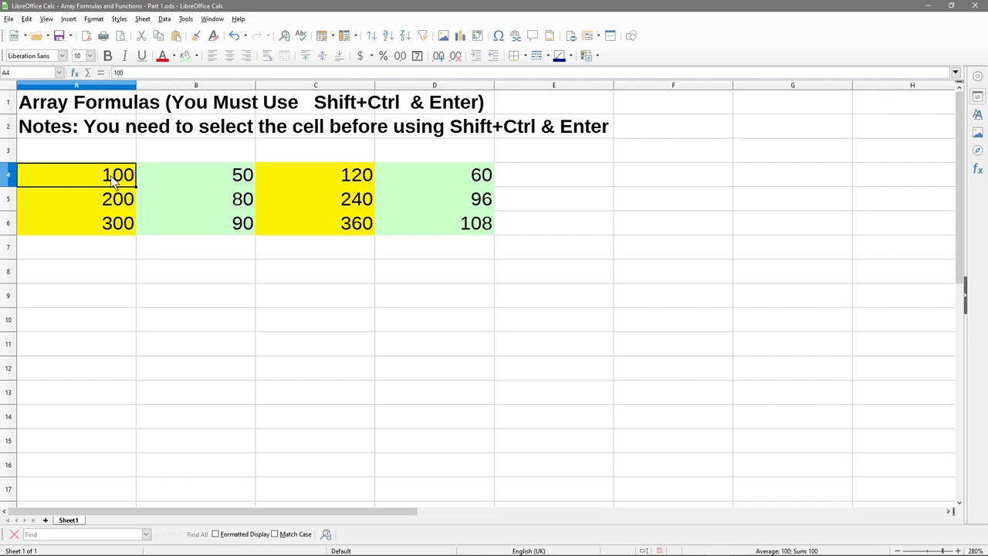
click(320, 188)
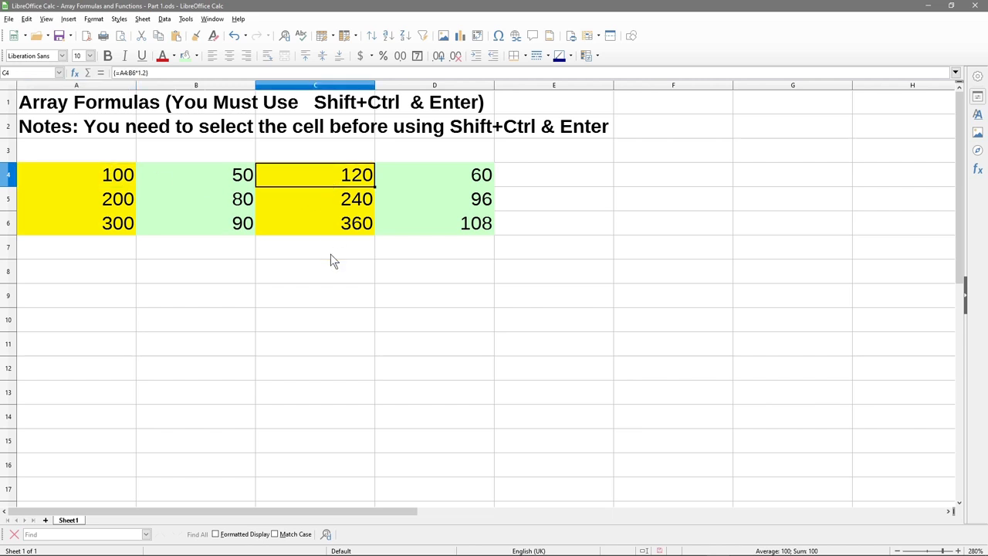
click(106, 199)
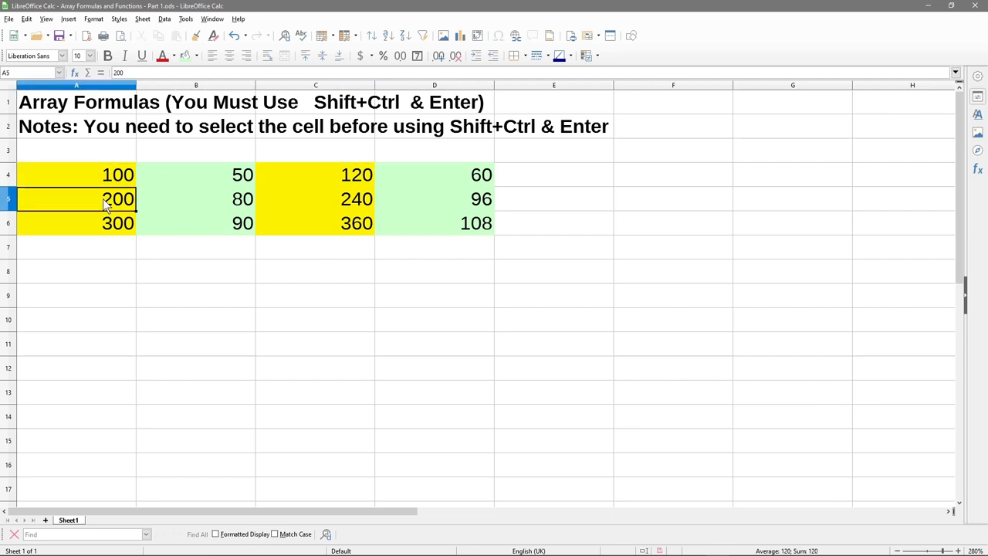
click(347, 200)
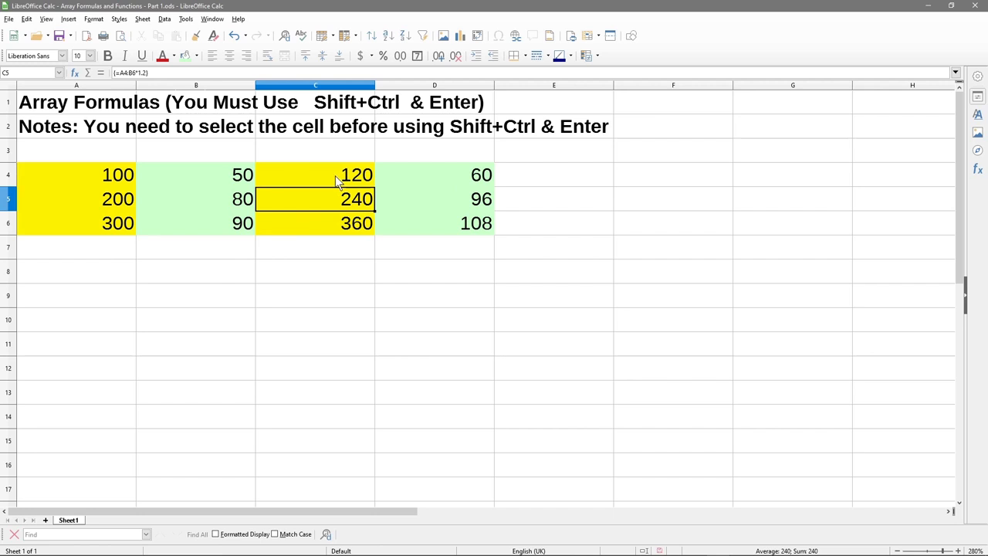
Start a heading in cell A8 reading "Sum Product Array Function – Example 1".
click(102, 278)
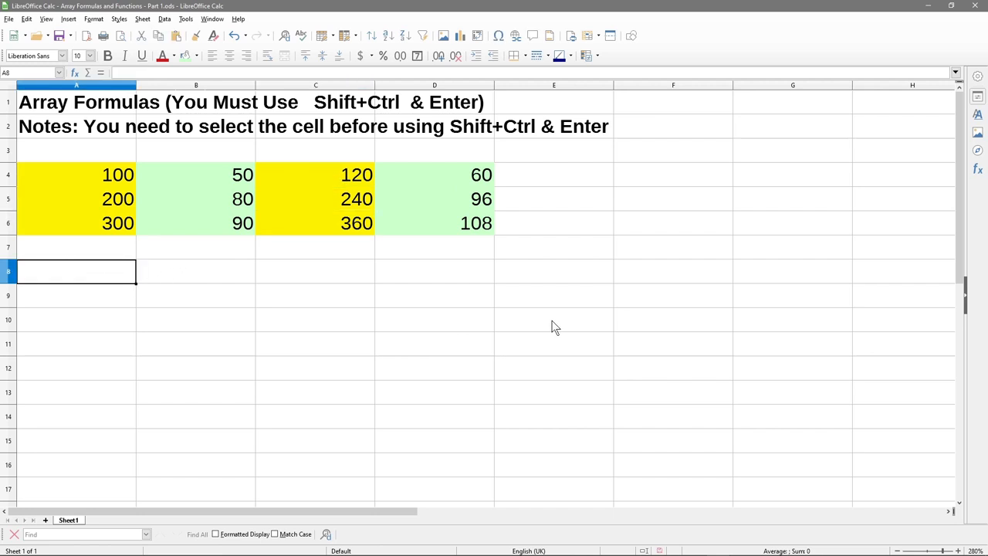
text(Su)
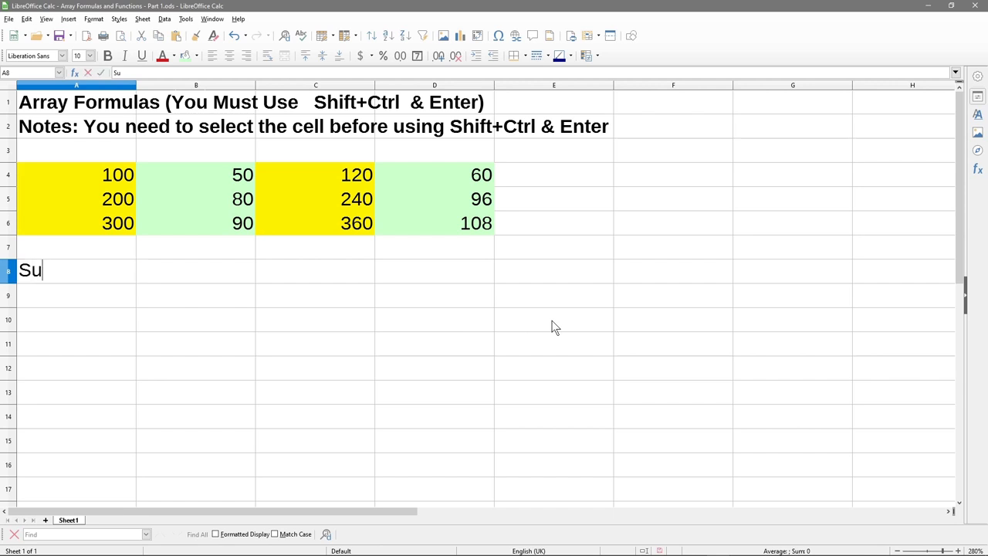
text(m Pro)
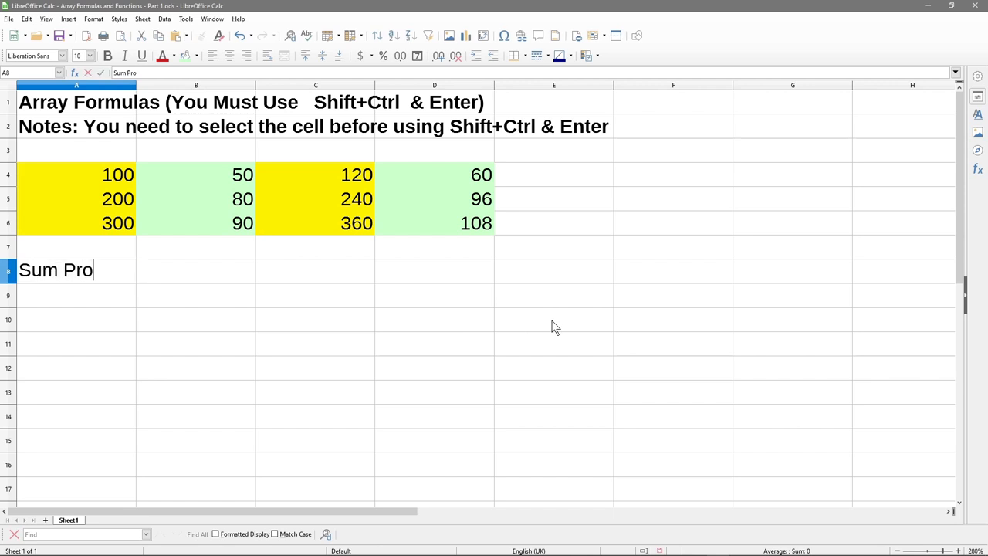
text(duct A)
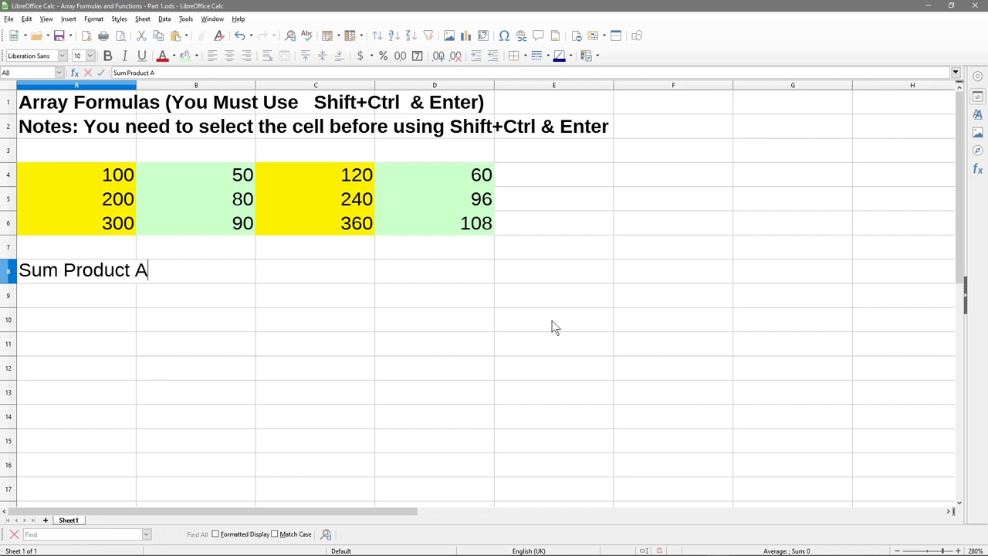
text(rray Fu)
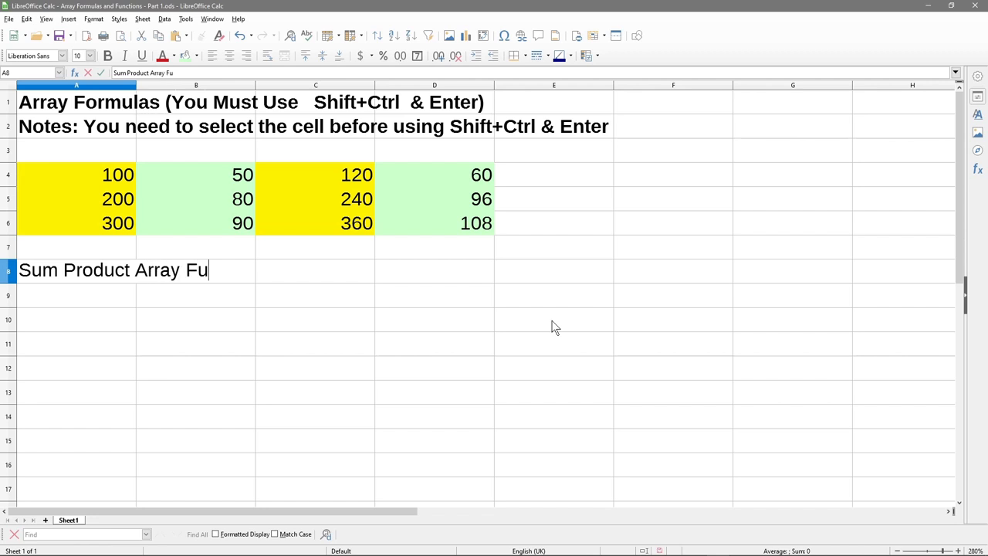
text(nction =)
key(BackSpace)
text(- E)
text(xample)
key(BackSpace)
text(1)
key(BackSpace)
text(1 (M)
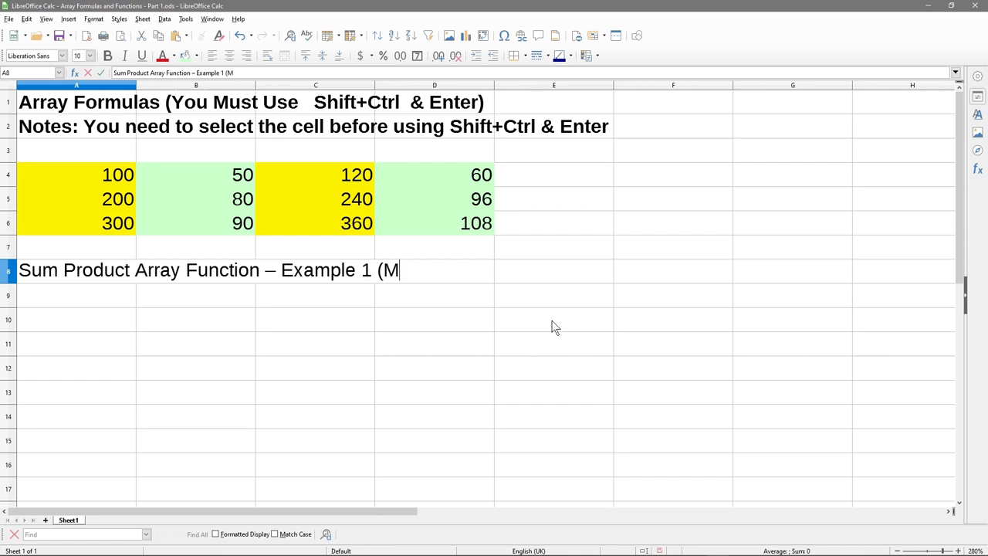
Complete the heading in A8 with the correctly spelled text "(Multiplication | x * y)".
text(uliplication)
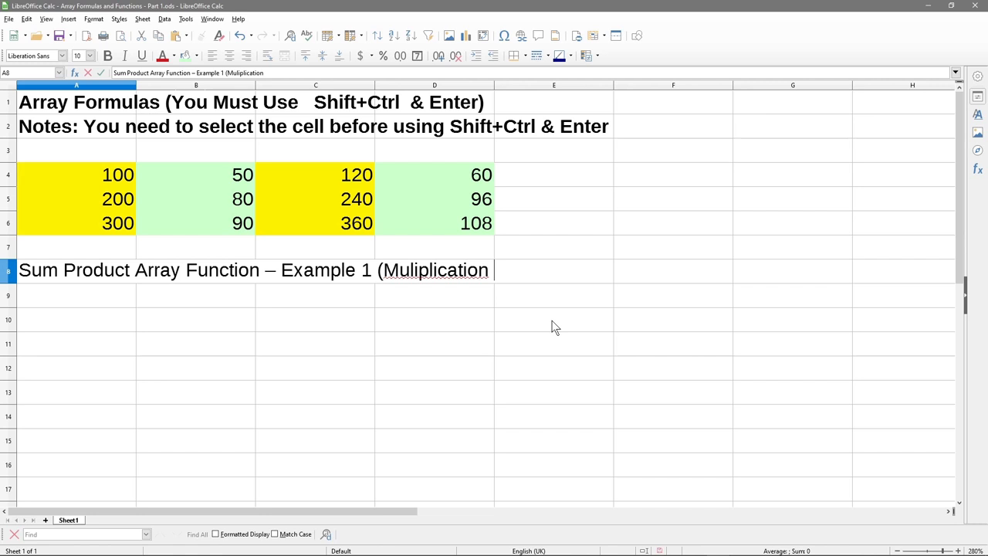
right_click(451, 266)
click(417, 272)
right_click(431, 271)
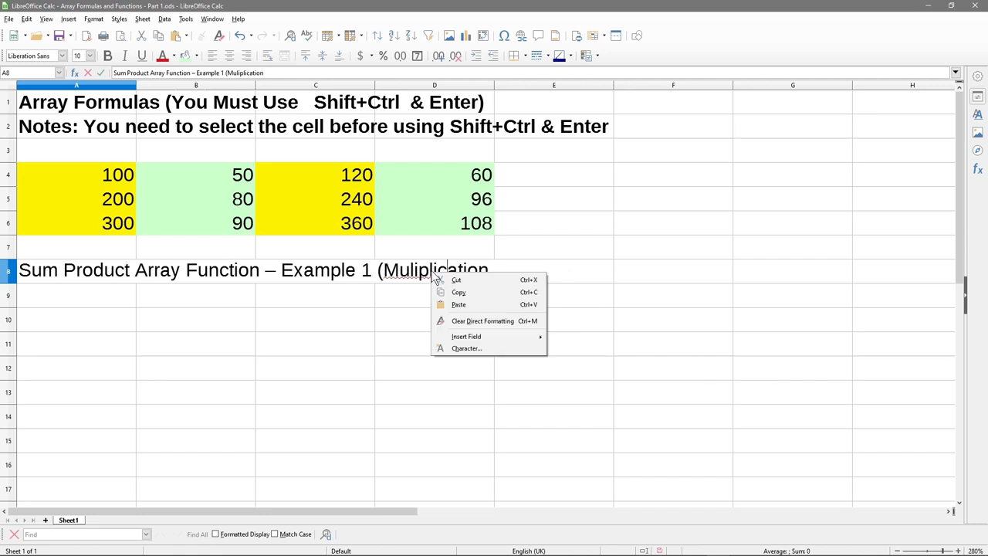
click(421, 274)
double_click(464, 272)
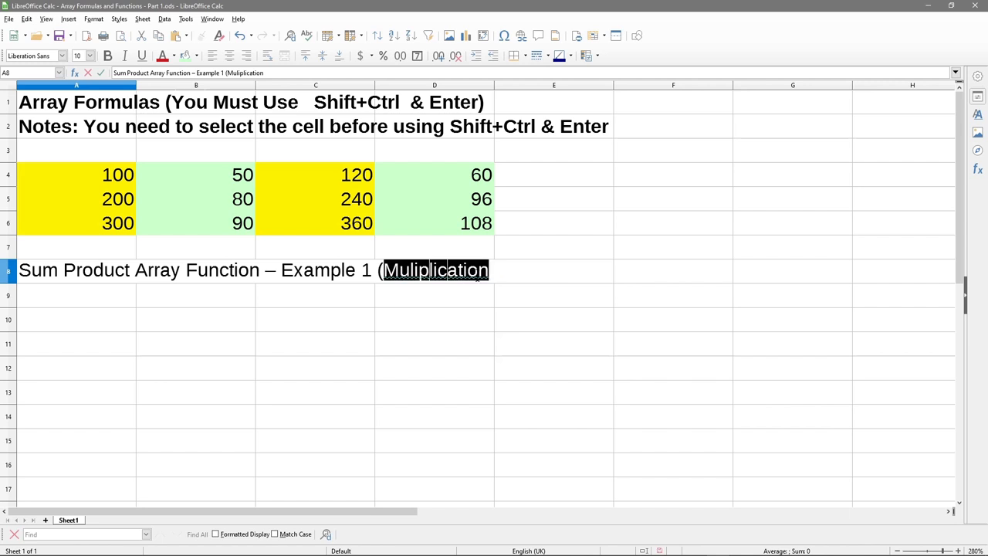
text(Mu)
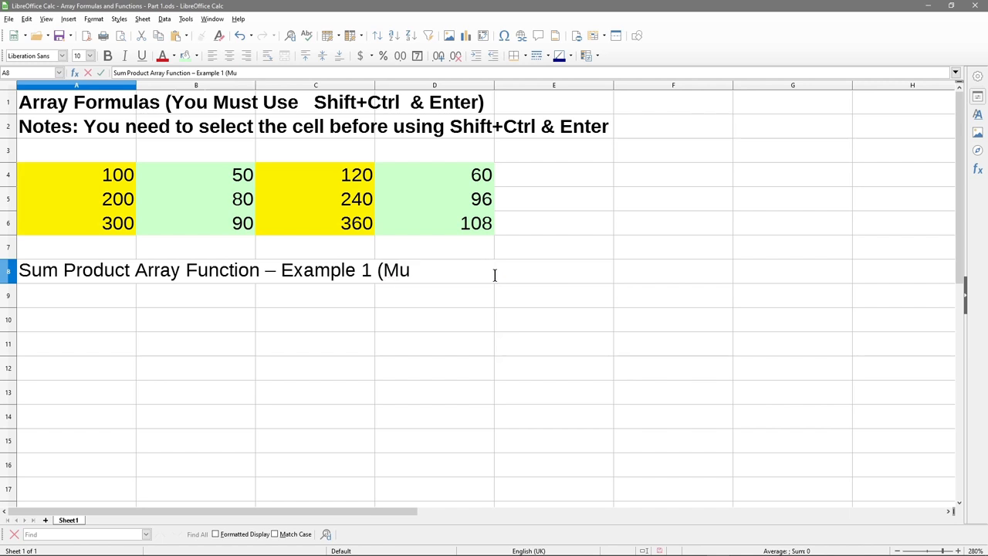
text(ltiplication |)
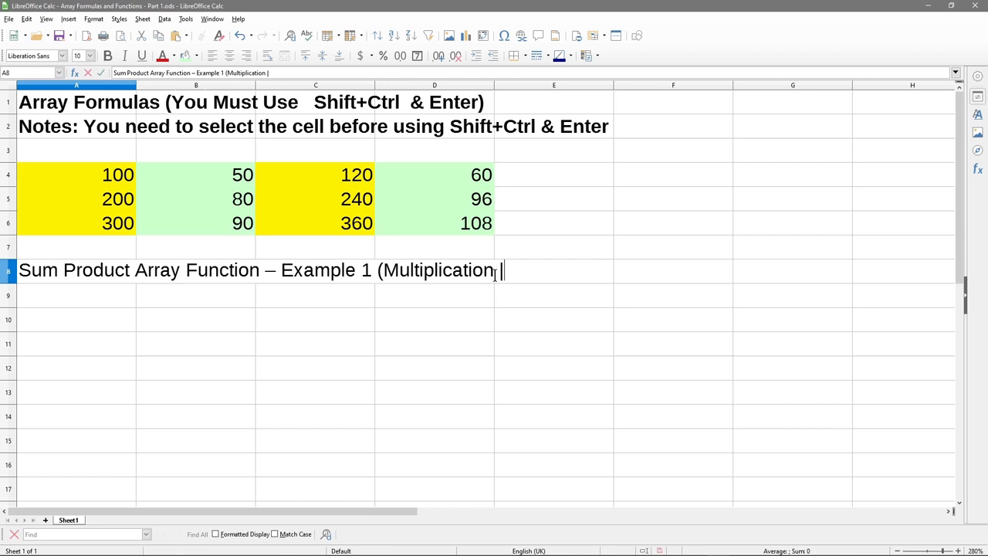
text(x 8)
key(BackSpace)
text(* y))
key(Return)
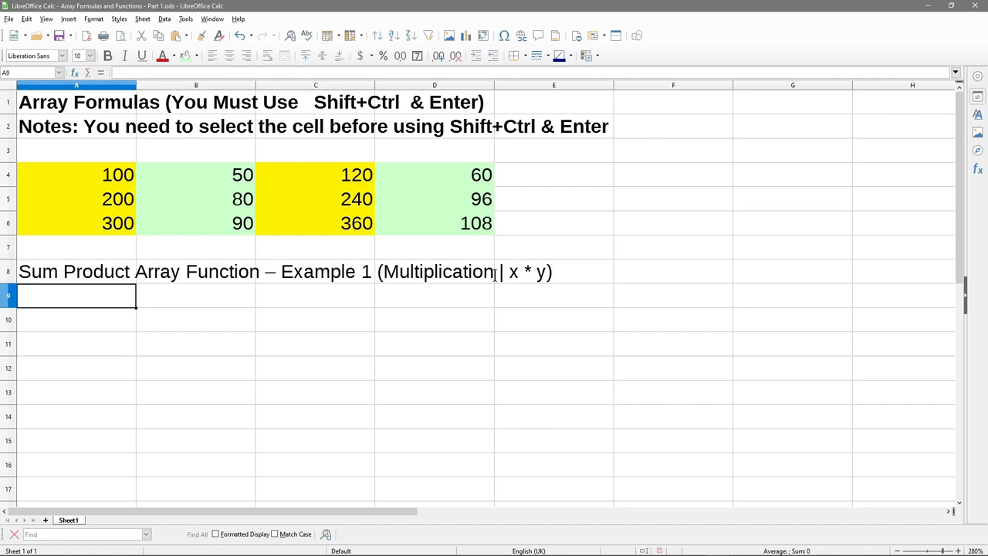
Enter "Notes: Using Ctrl+Shift * Enter IS NOT required SUMPproduct Array Function" in cell A9.
text(No)
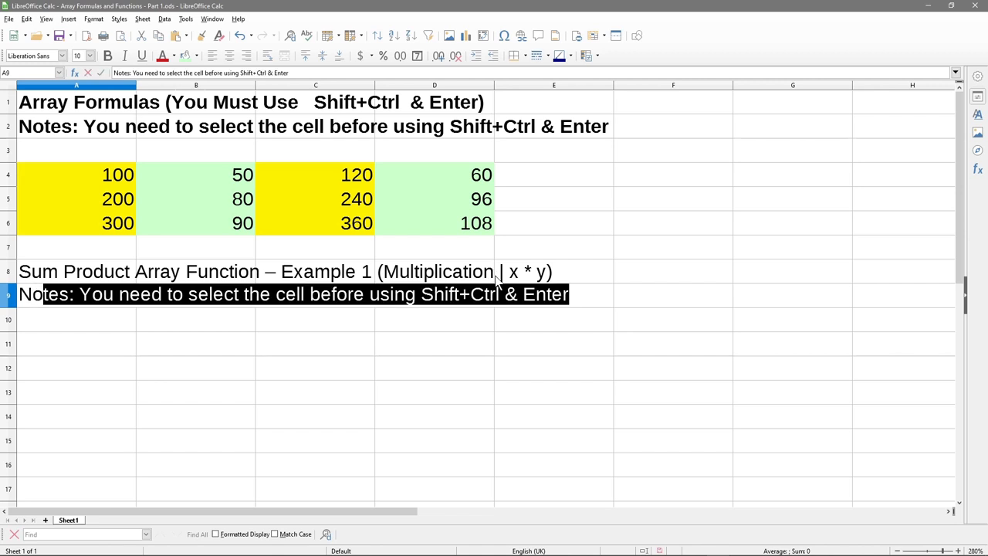
text(tes:)
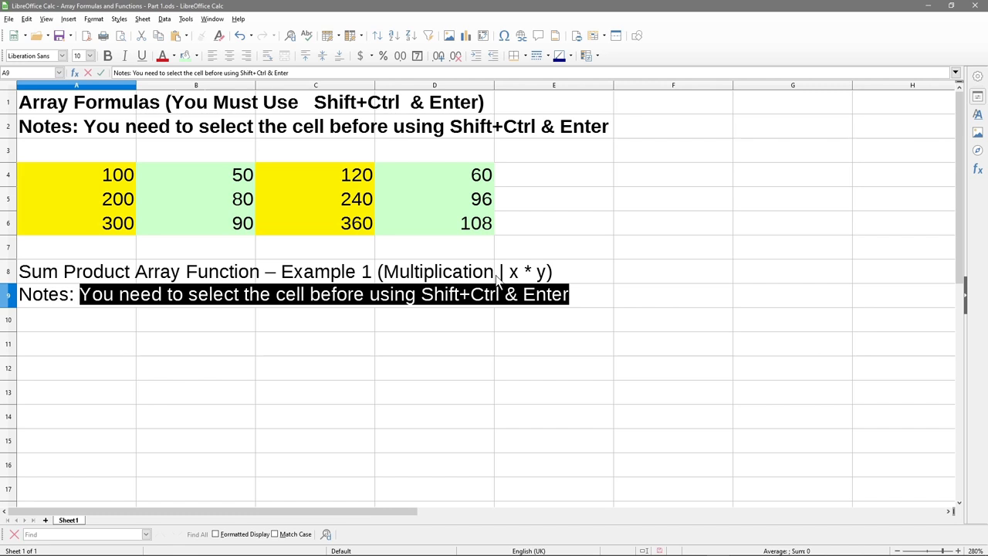
text(Using Ctrl+)
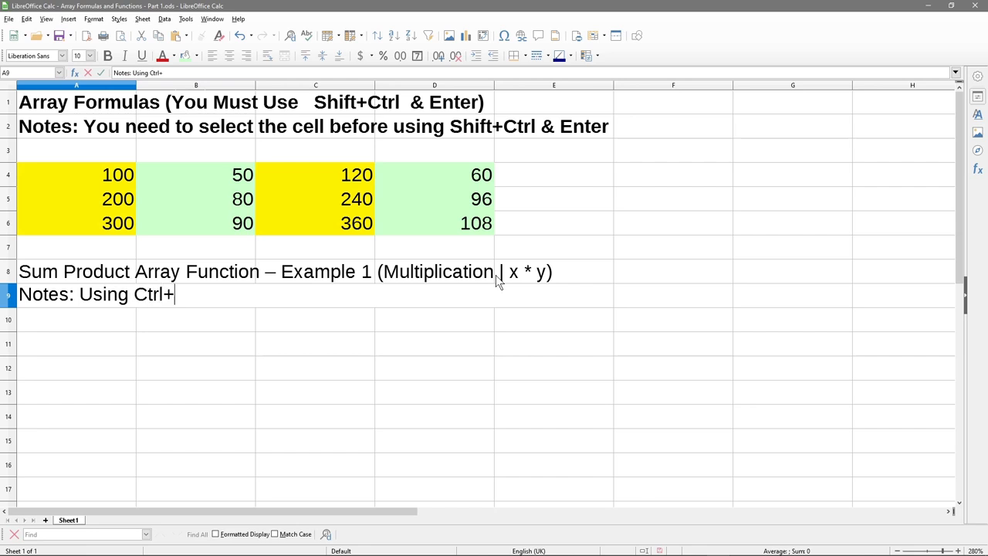
text(C)
key(BackSpace)
text(Shift )
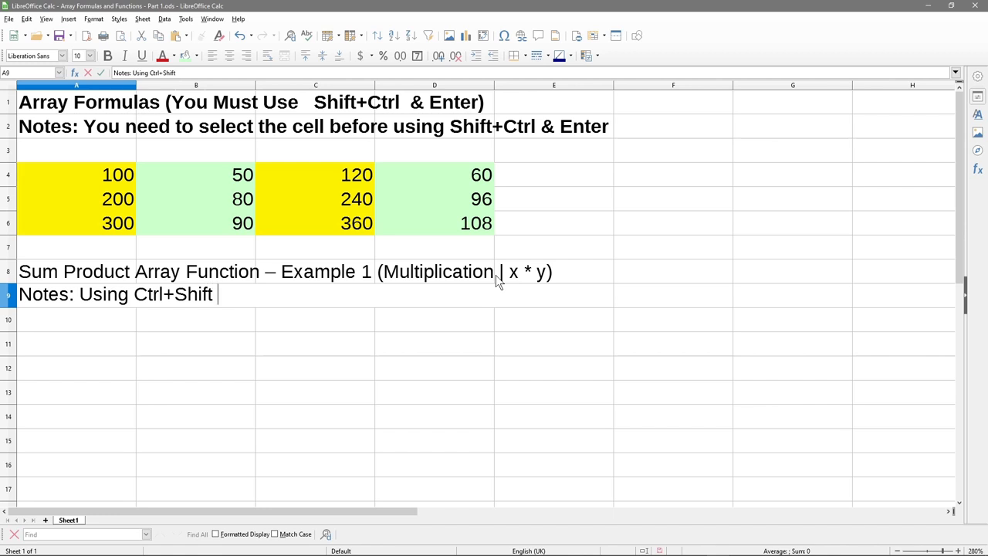
text(* Enter)
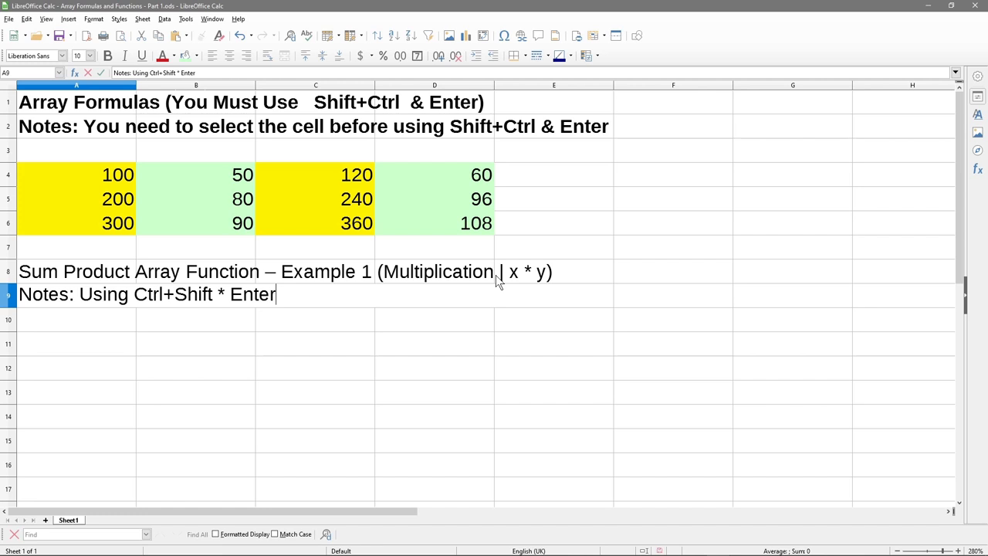
text(  IS NOT requi)
key(BackSpace)
key(BackSpace)
text(quired f)
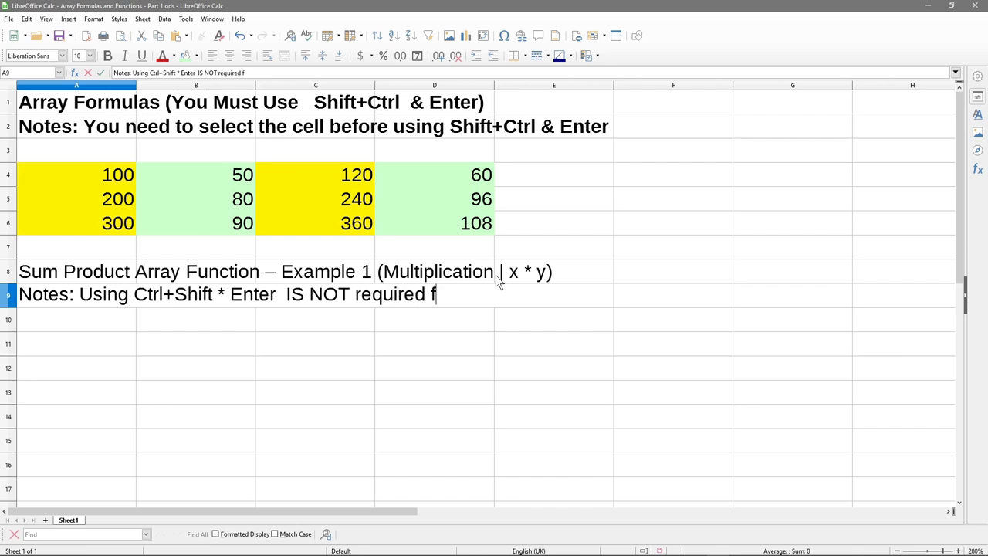
key(BackSpace)
text(SUM)
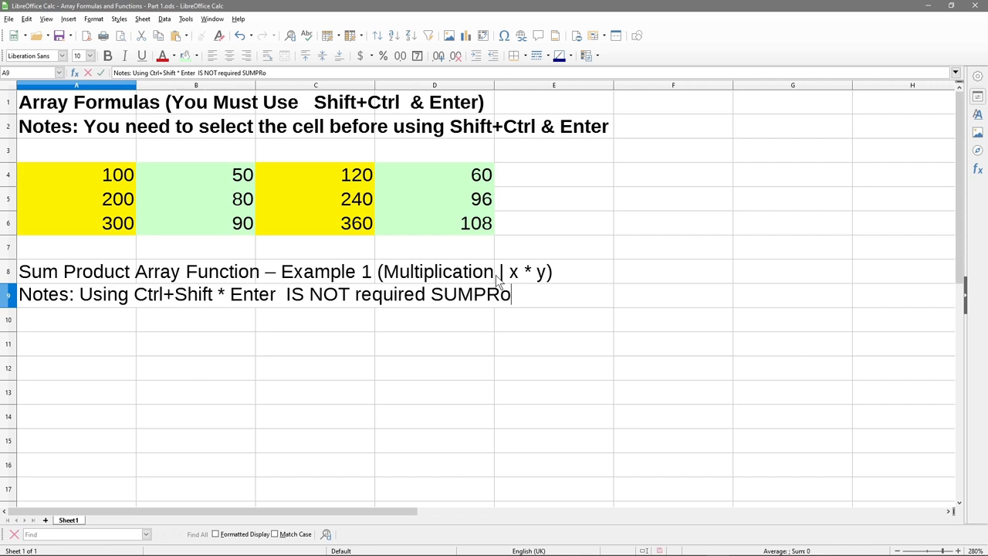
text(Pproduct Array )
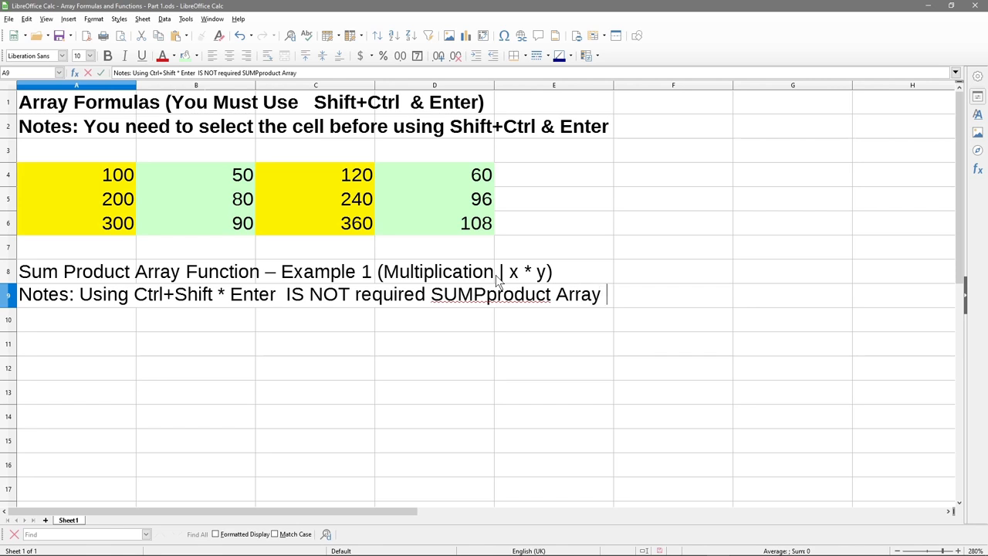
text(Function)
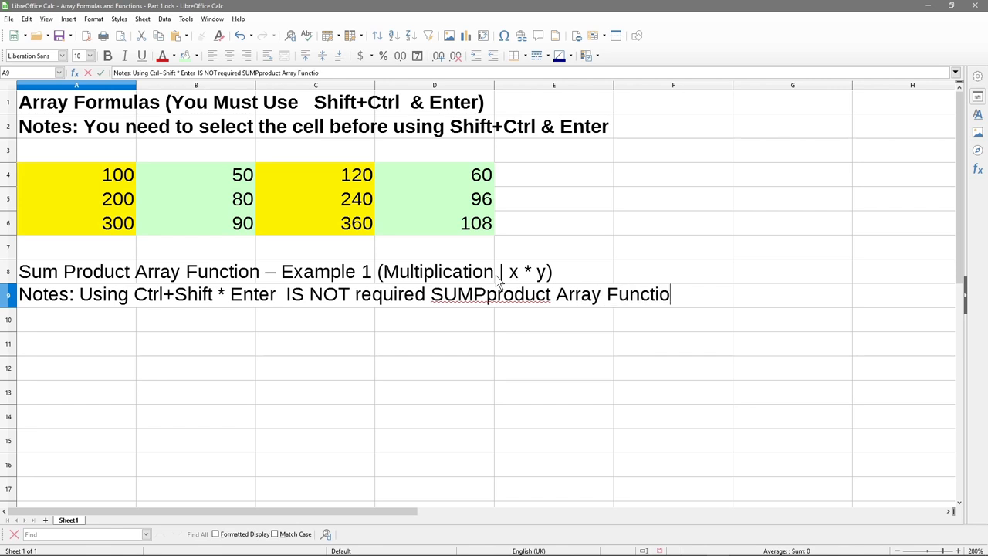
key(Return)
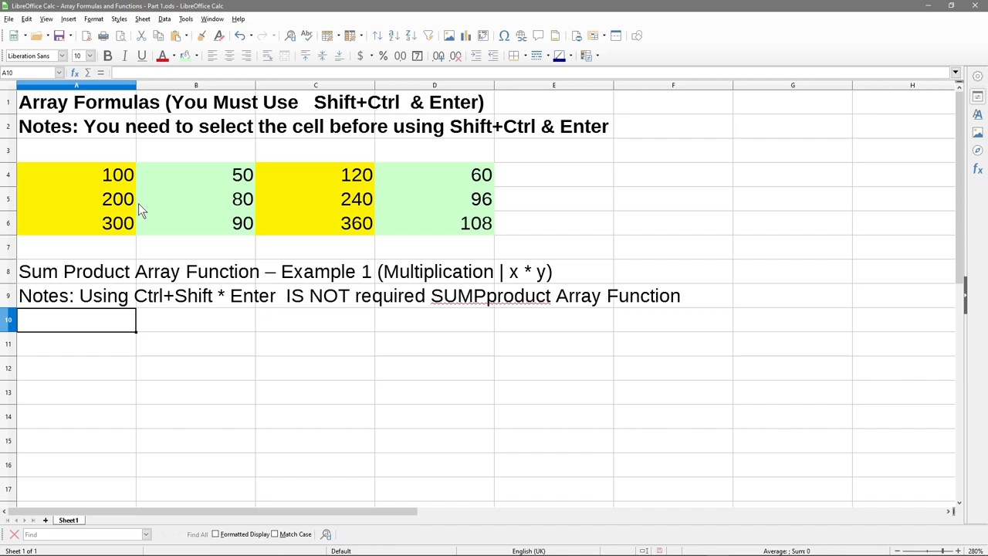
Make the heading and the note in A8:A9 bold.
drag(65, 275, 65, 291)
key(ctrl+b)
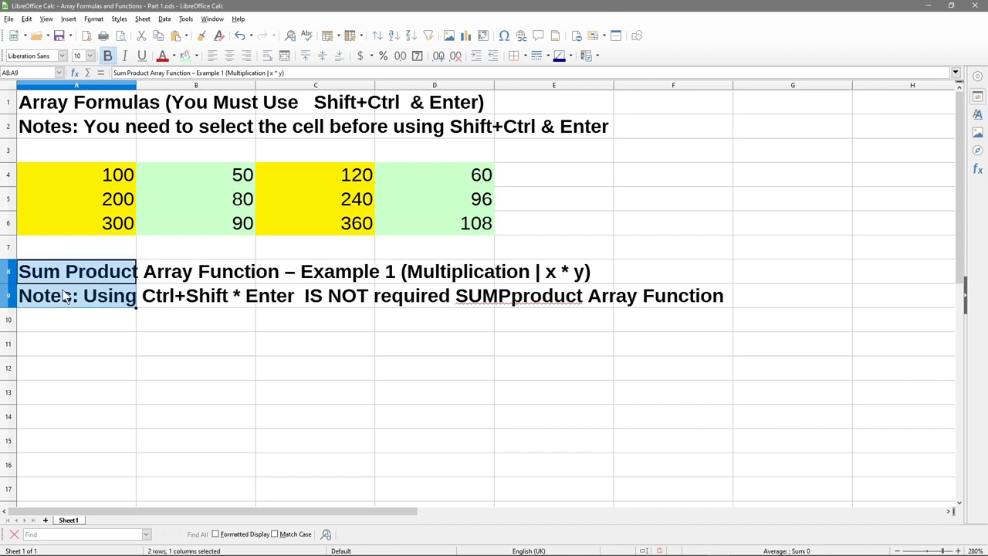
Enter the values 1, 2 and 3 in cells A10 to A12.
click(70, 320)
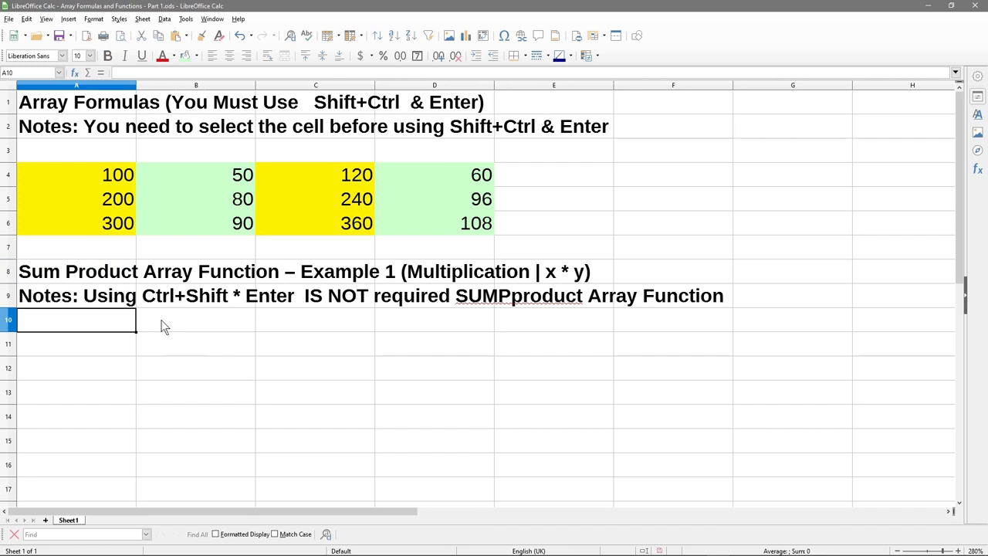
text(1)
key(Right)
key(Left)
key(Down)
text(2)
key(Down)
text(3)
key(Right)
Enter the values 4, 5 and 6 in cells B10 to B12.
click(162, 325)
text(4)
key(Return)
text(5)
key(Return)
text(6)
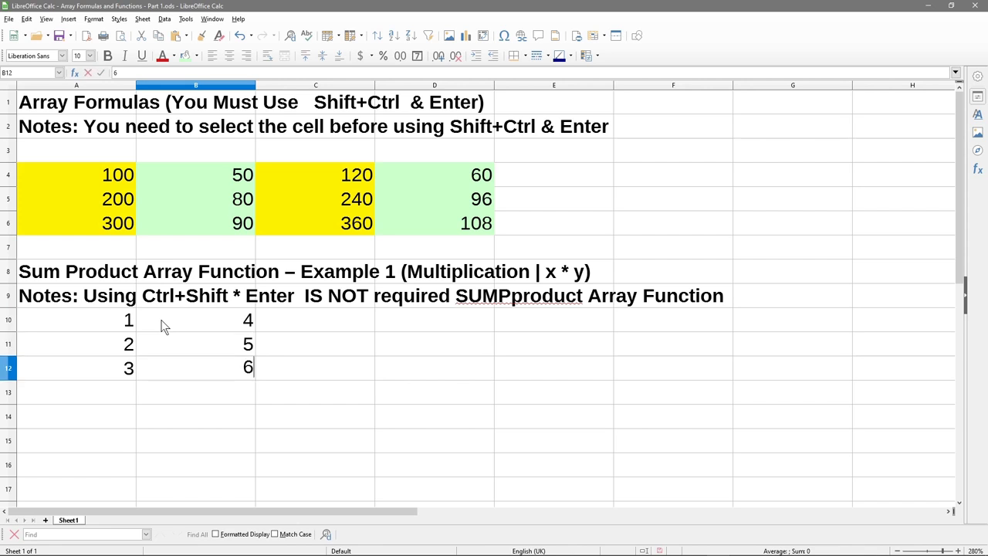
Commit the 6 in cell B12 and make C10 the active cell.
key(Right)
key(Up)
key(Up)
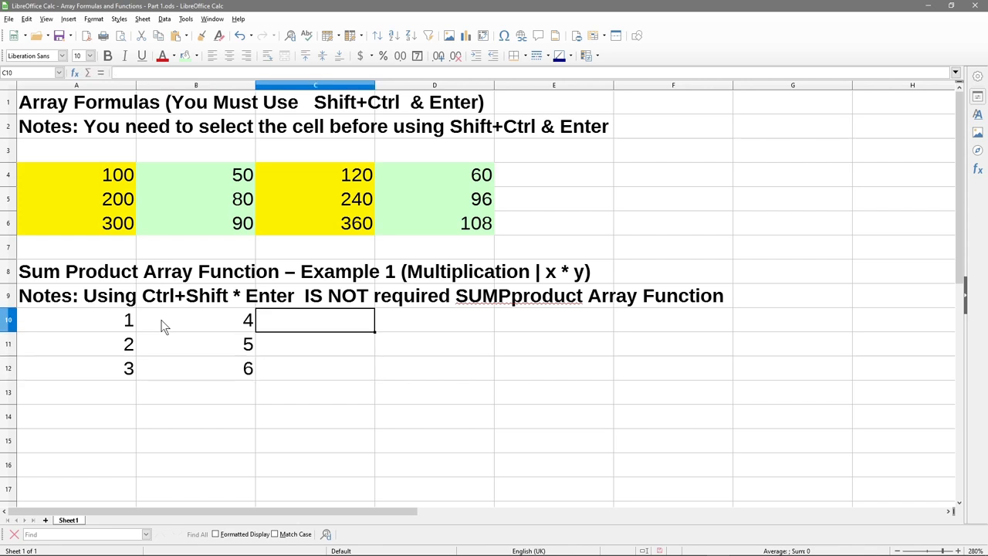
key(ctrl+F2)
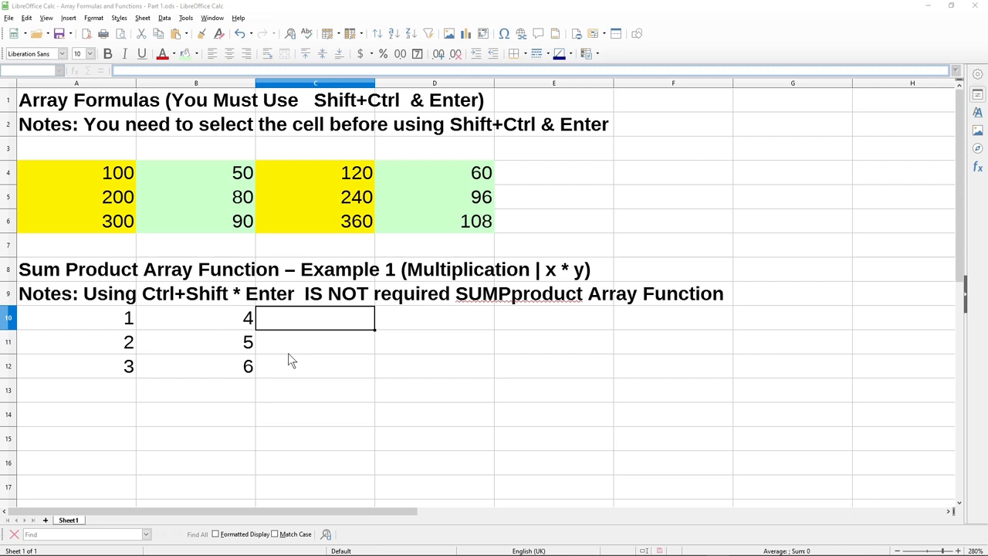
click(480, 320)
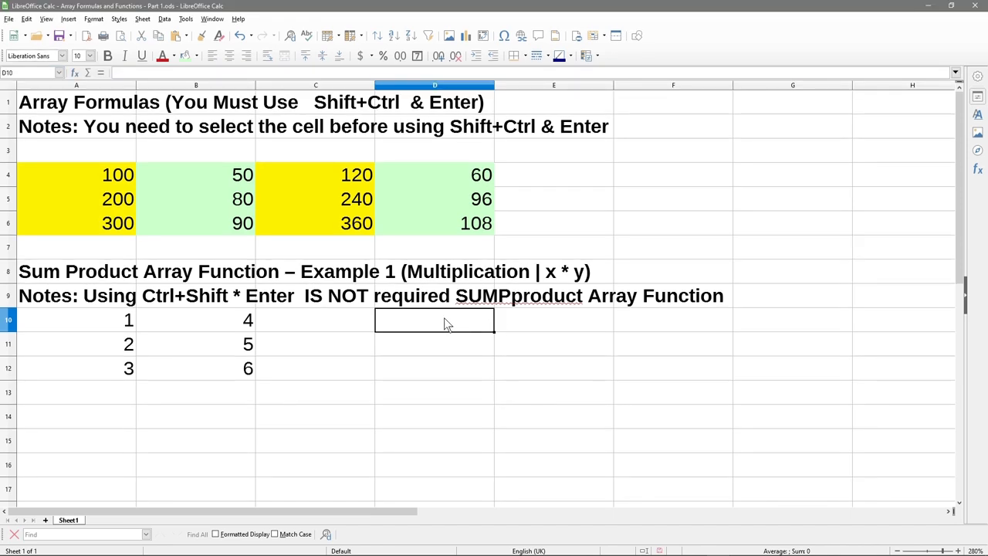
key(ctrl+F2)
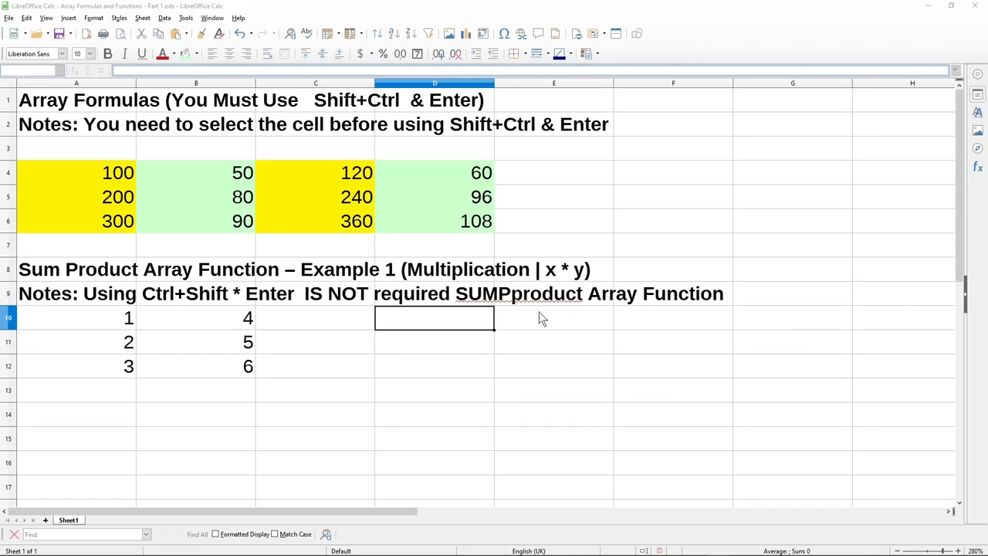
Enter the formula =A10*B10 in cell D10.
click(442, 315)
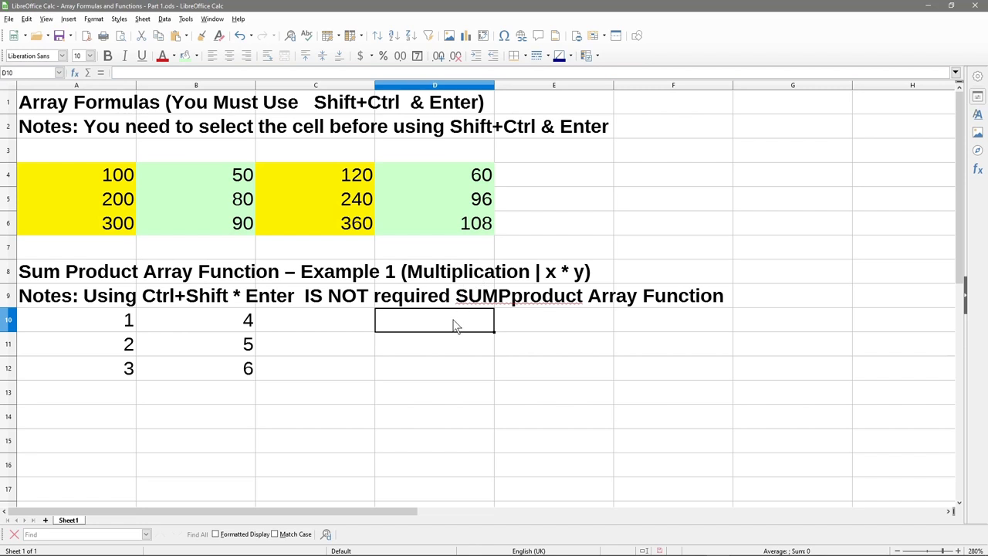
text(=)
click(120, 324)
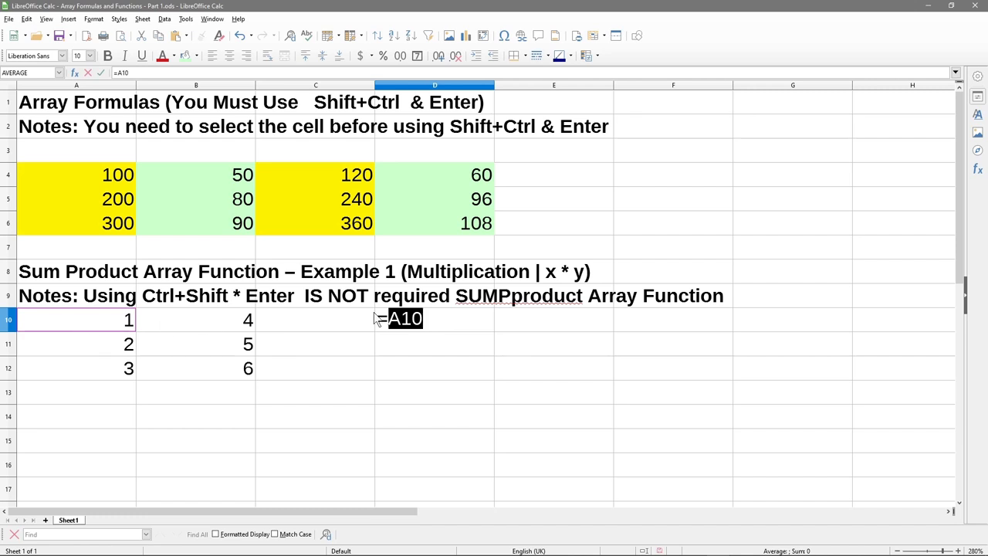
text(*)
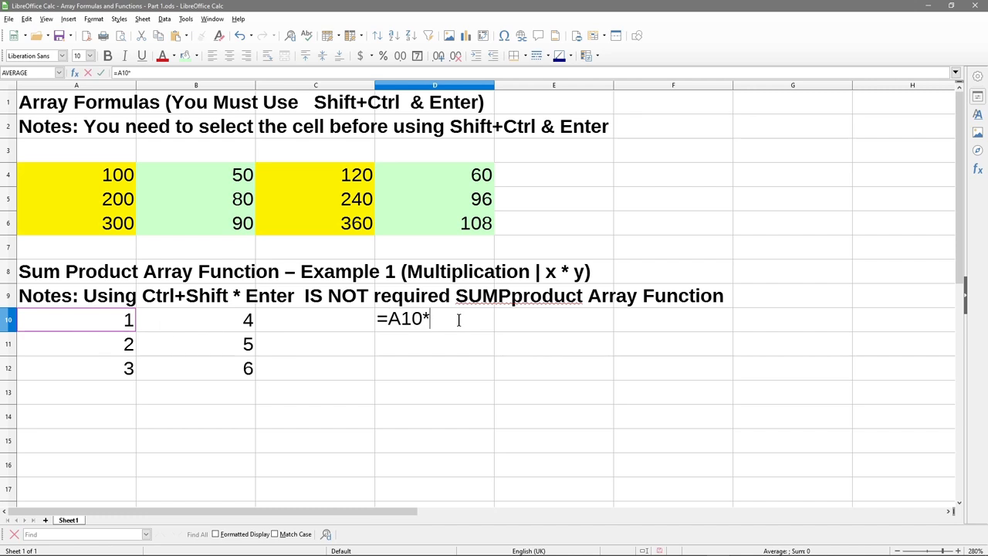
click(224, 327)
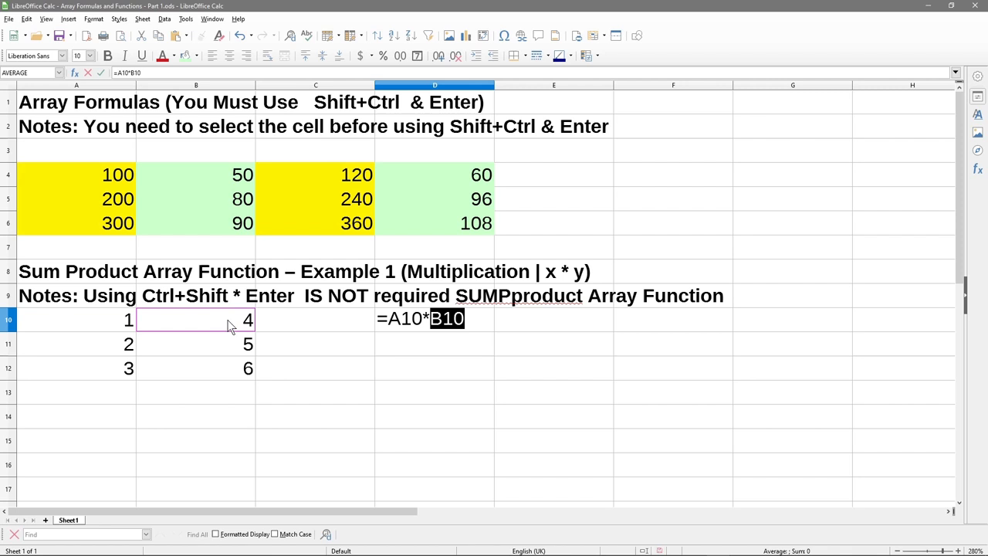
key(Return)
Fill the multiplication formula in D10 down to cell D12.
click(121, 324)
click(231, 328)
click(481, 327)
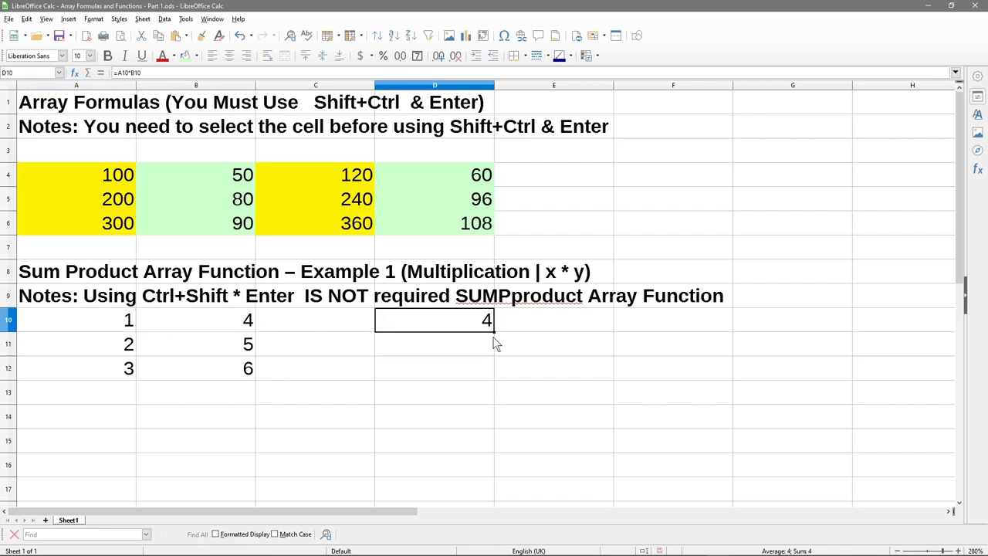
drag(494, 331, 494, 377)
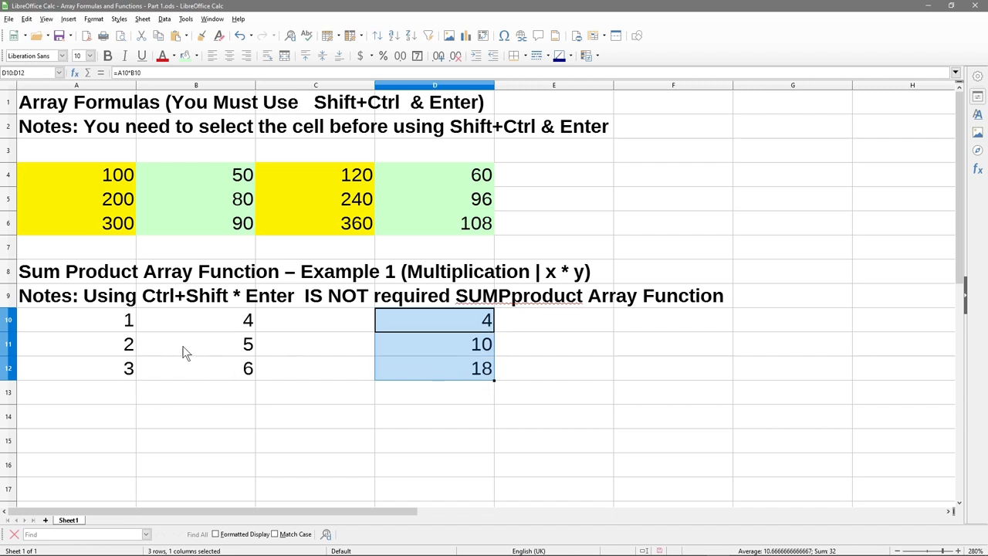
Add up the products in D10:D12 in cell D13 with the Sum function and review the formulas in D10:D13.
click(487, 399)
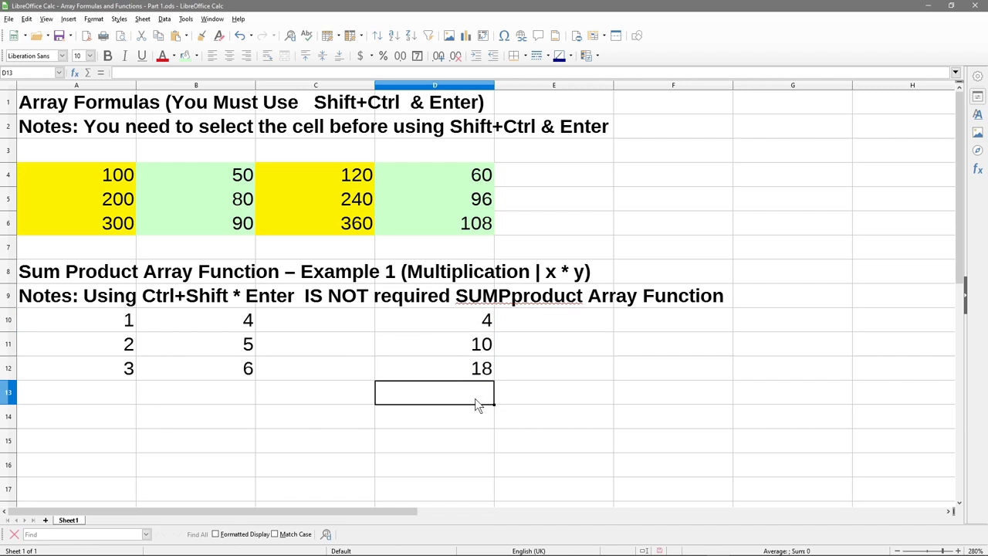
drag(475, 398, 471, 329)
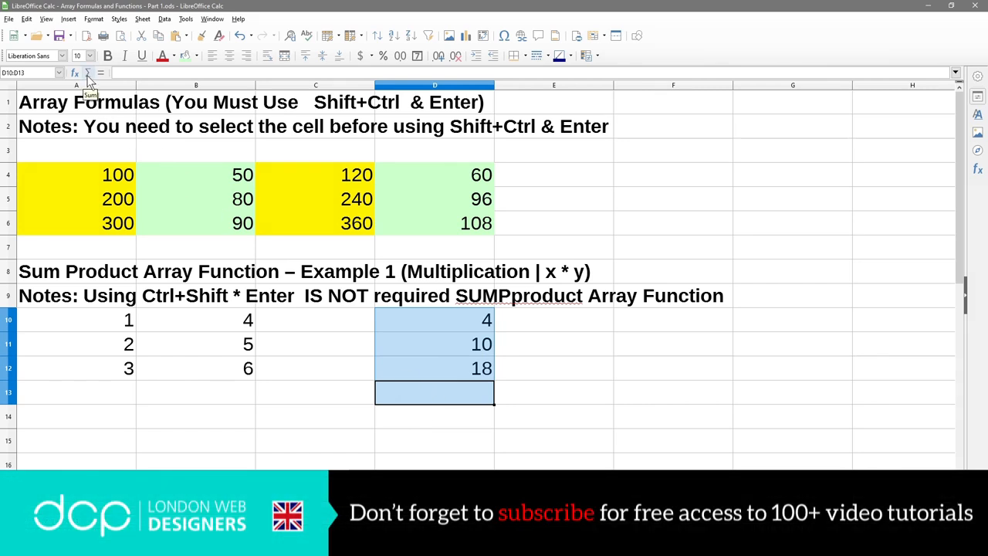
click(88, 72)
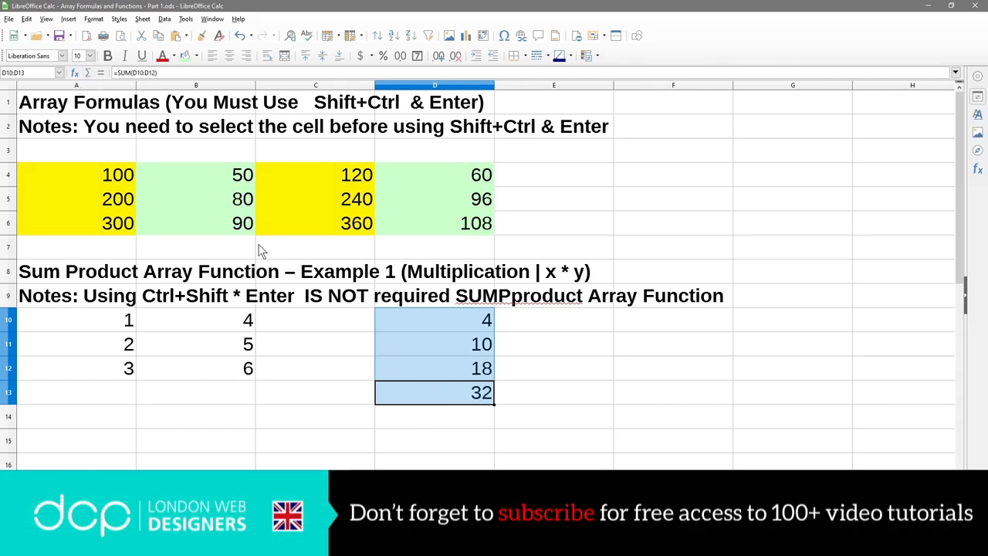
click(488, 400)
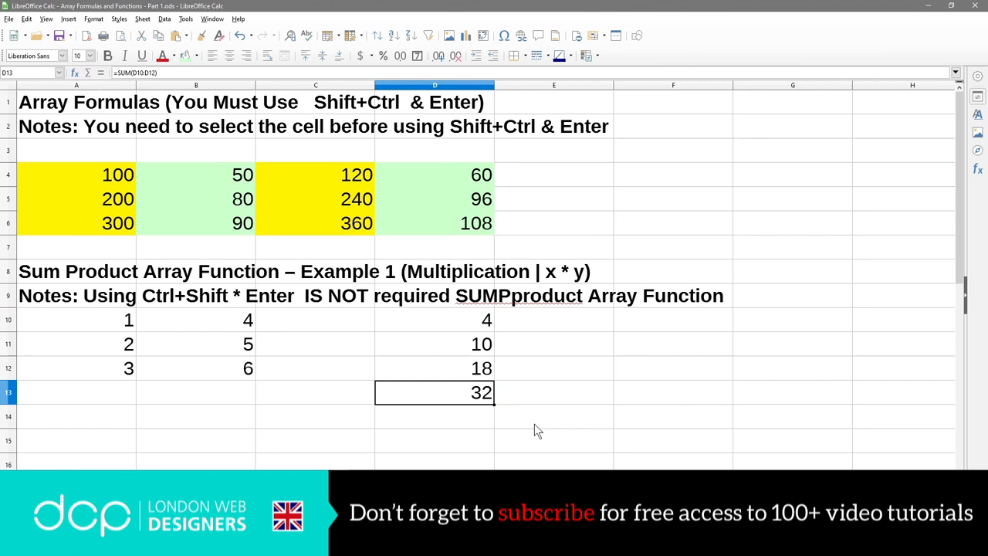
click(475, 323)
click(483, 347)
click(485, 369)
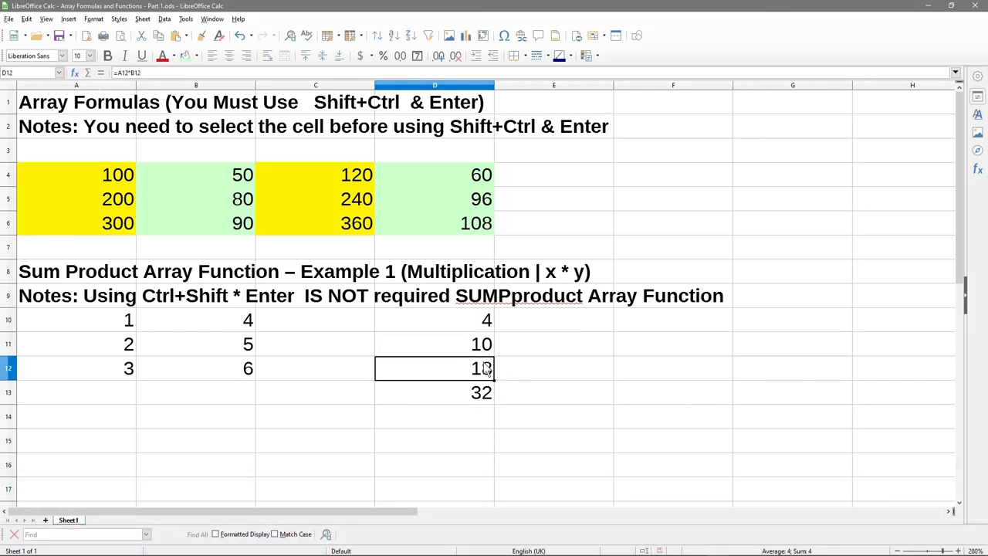
click(491, 392)
drag(456, 327, 490, 401)
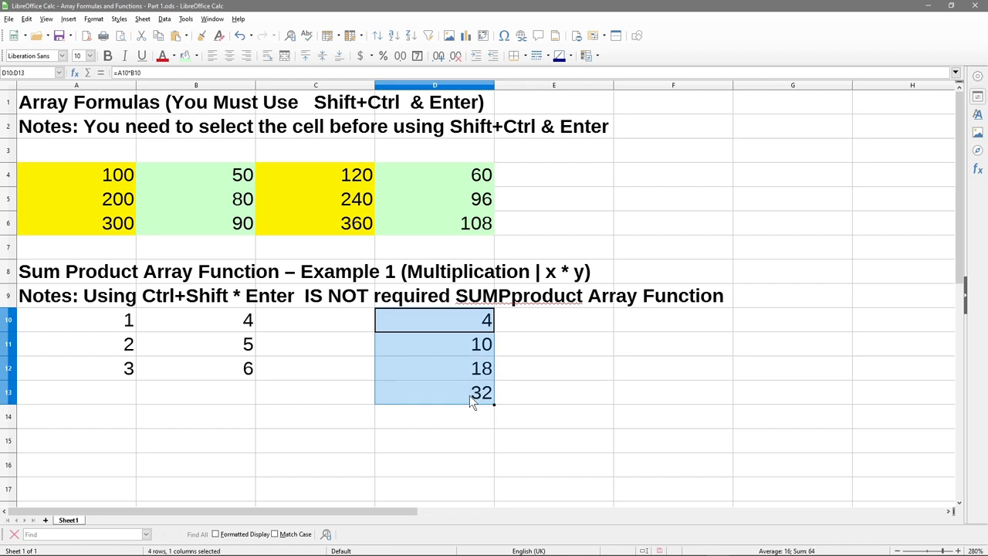
click(314, 329)
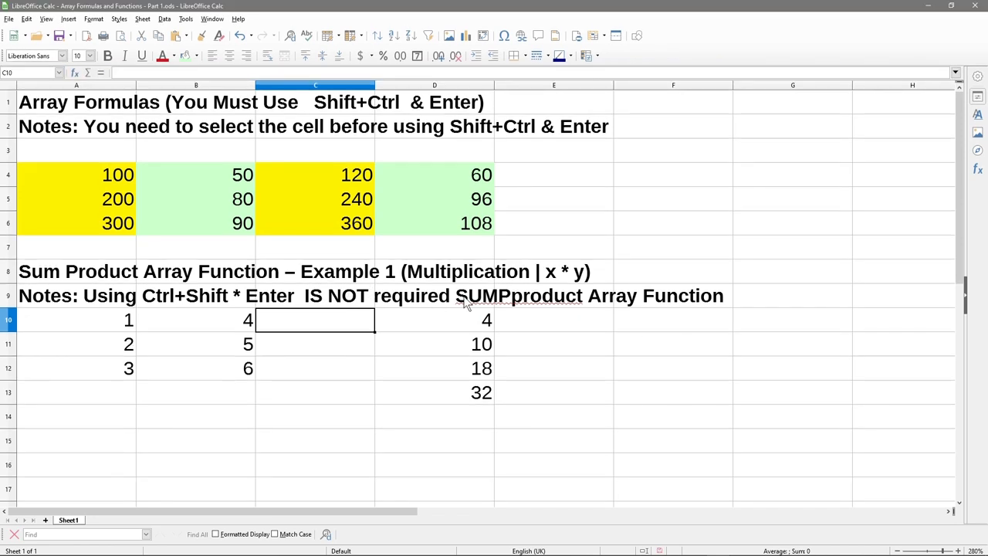
key(ctrl+F2)
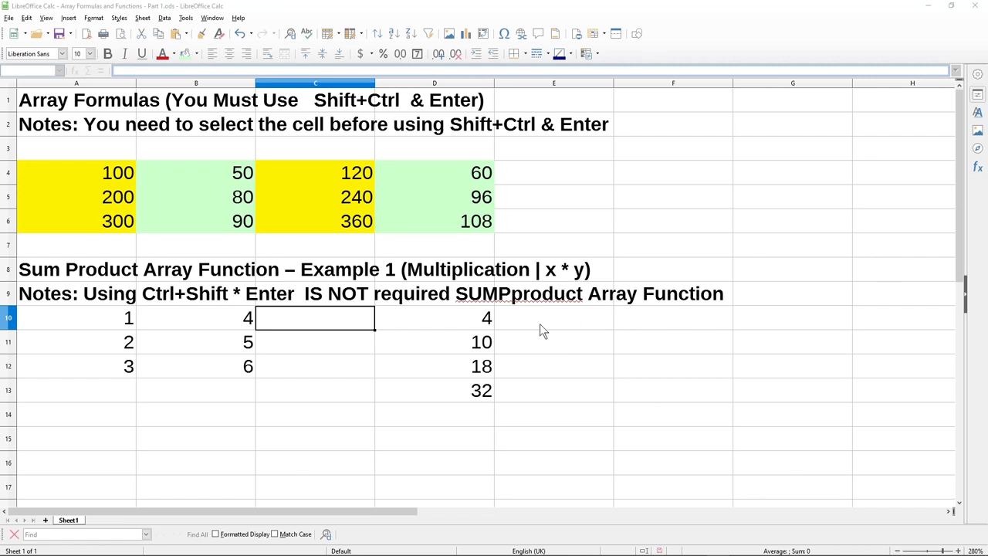
click(342, 322)
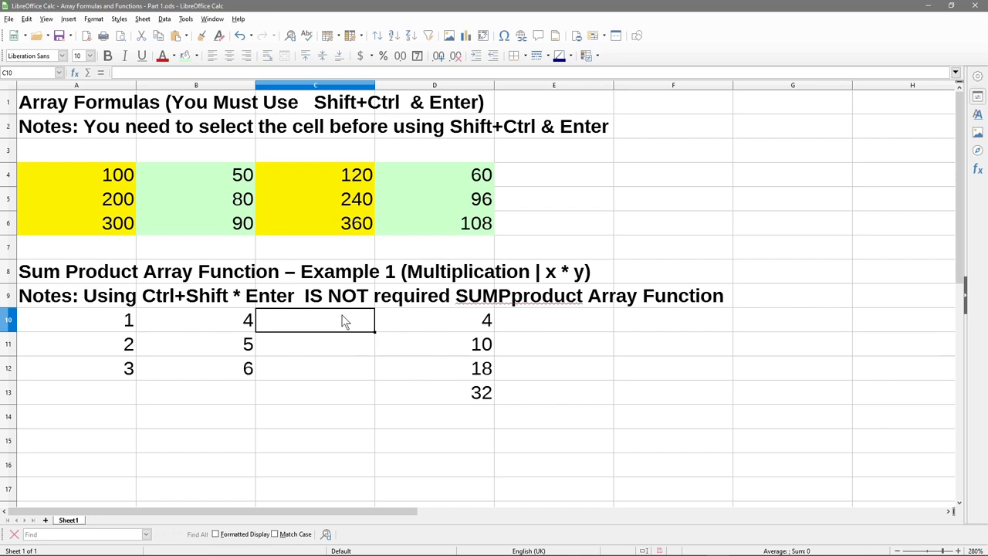
text(=)
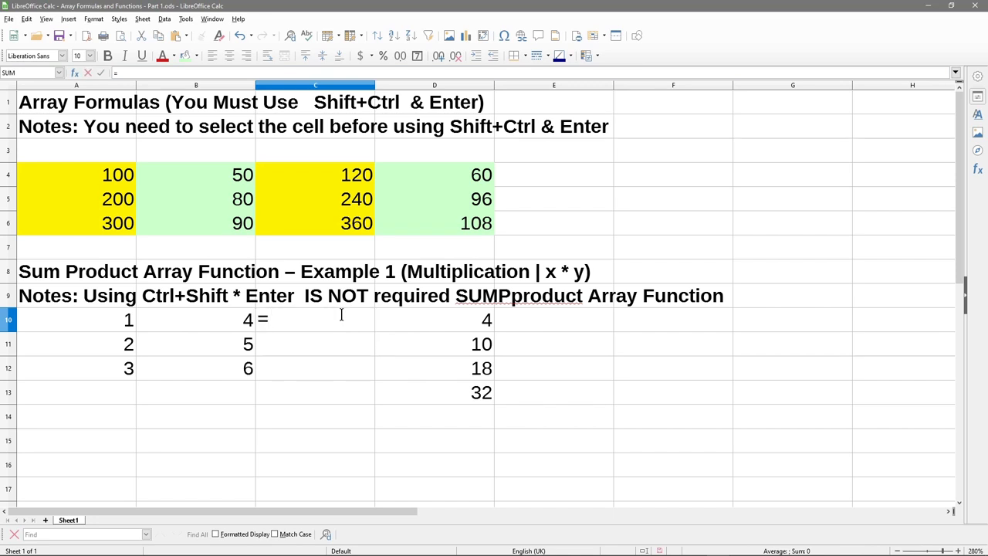
text(sum)
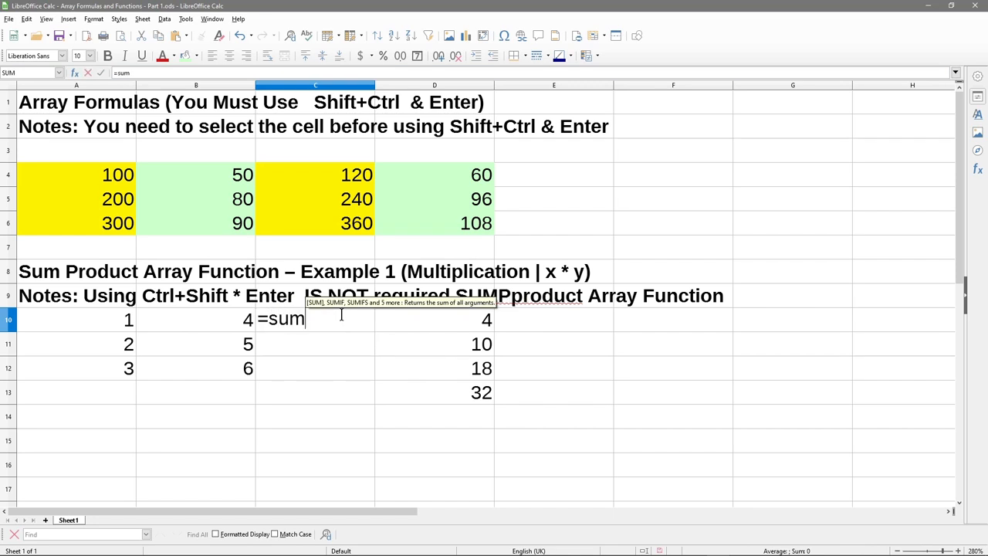
text(product)
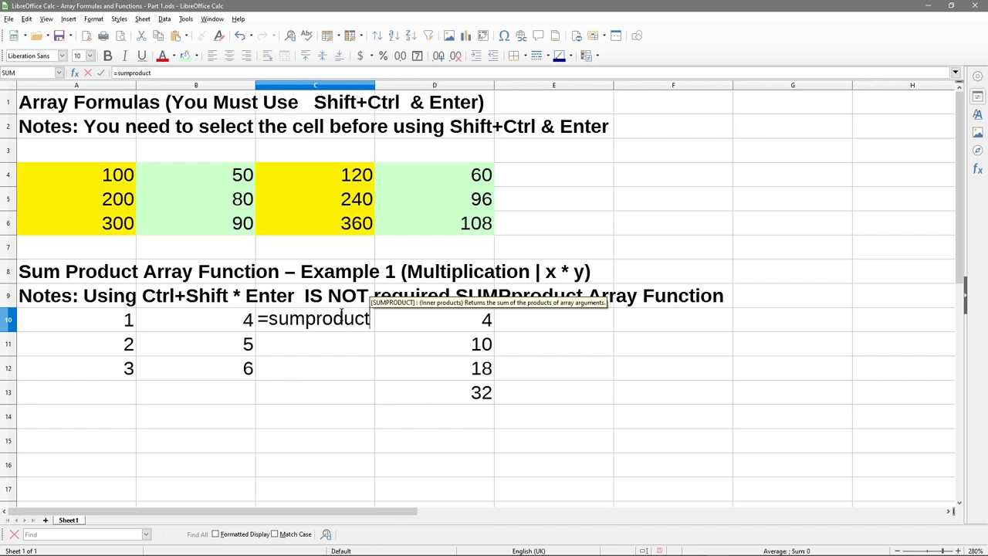
key(Return)
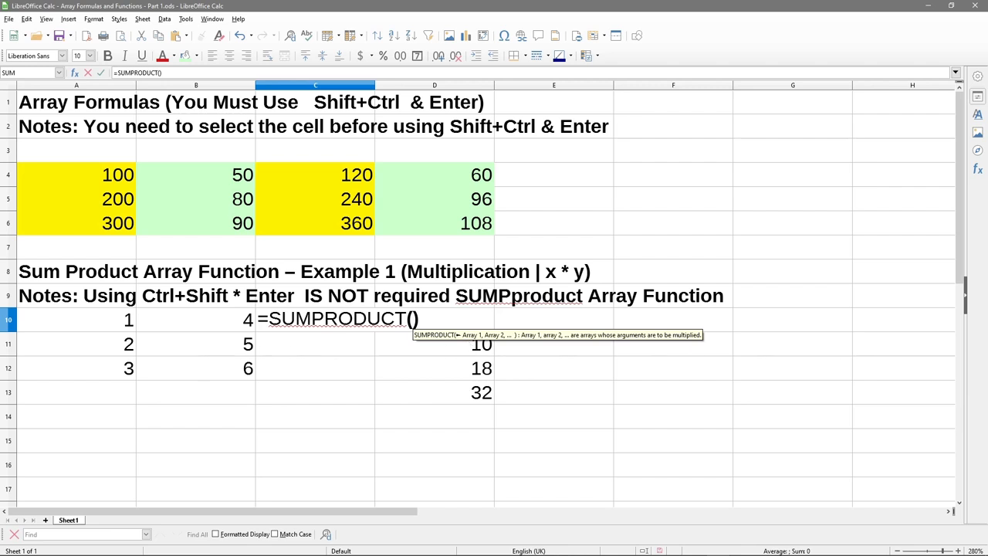
key(alt+Tab)
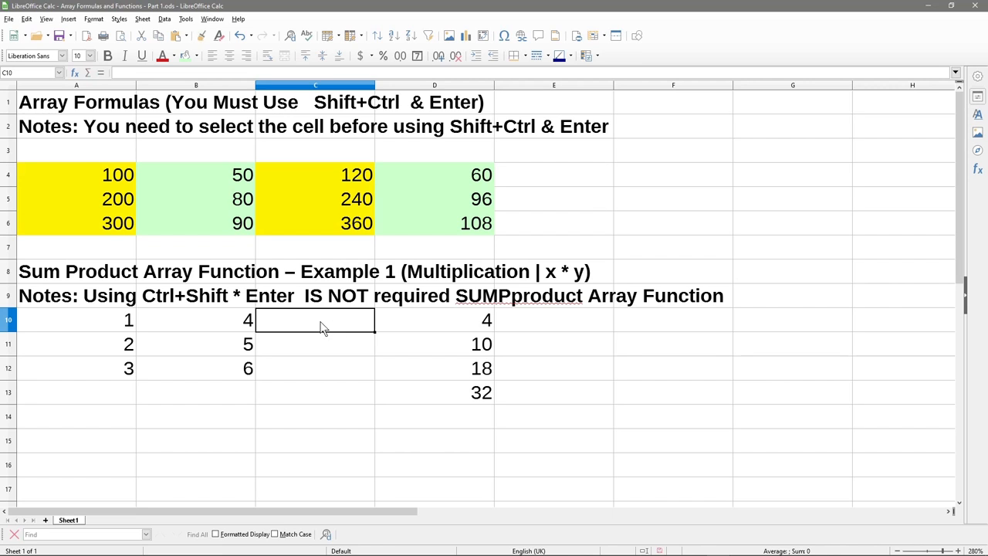
Enter the formula =SUMPRODUCT(A10:A12,B10:B12) in cell C10.
text(=sumprodc)
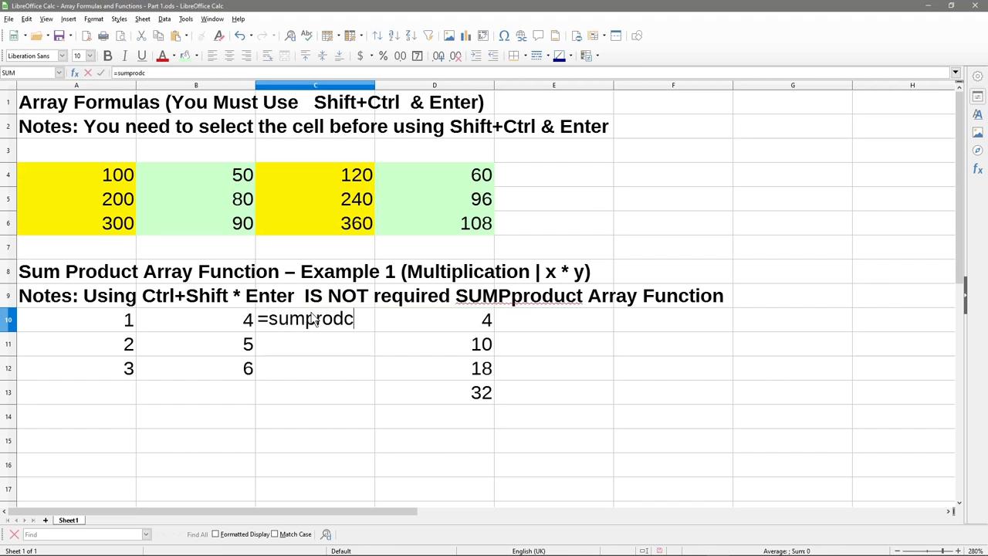
key(BackSpace)
key(BackSpace)
text(d)
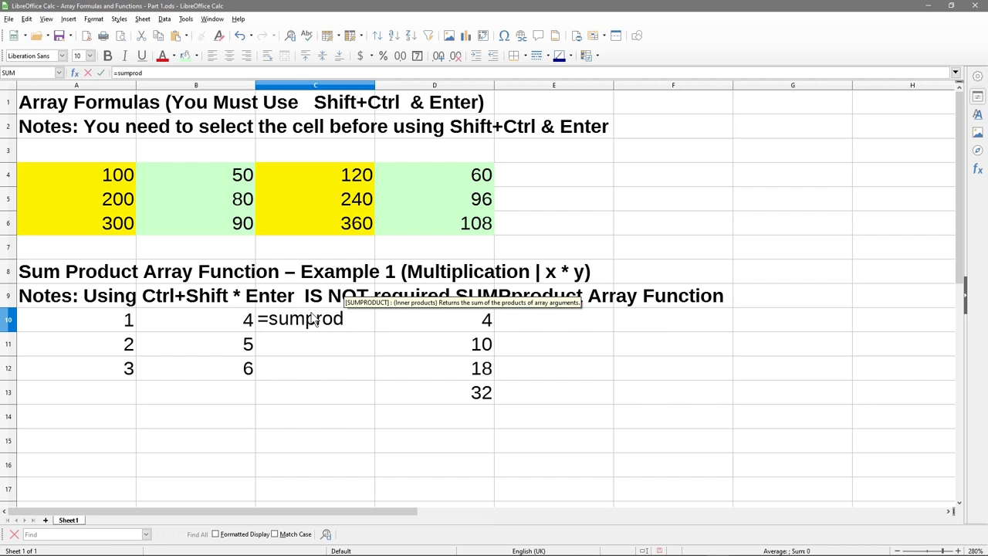
text(uct)
key(Return)
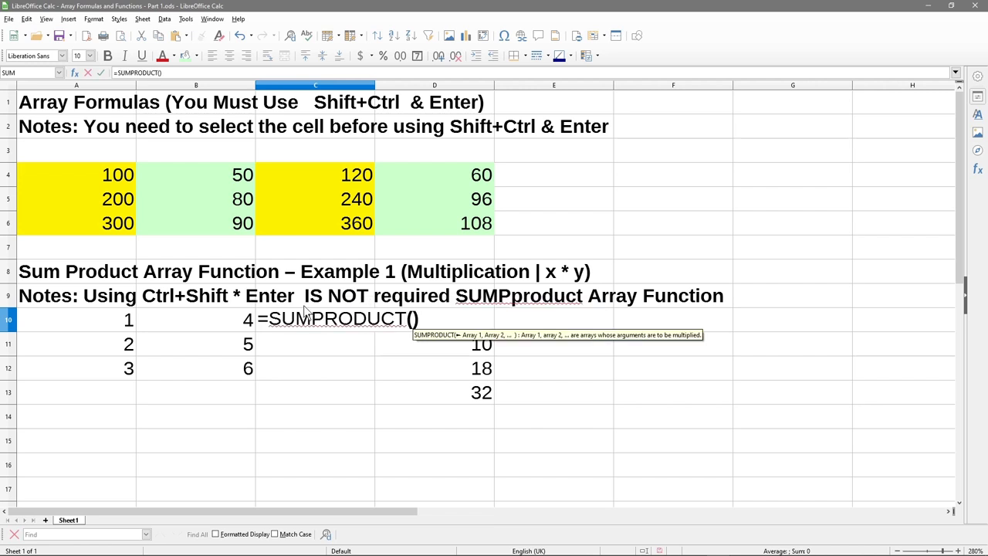
drag(110, 328, 112, 385)
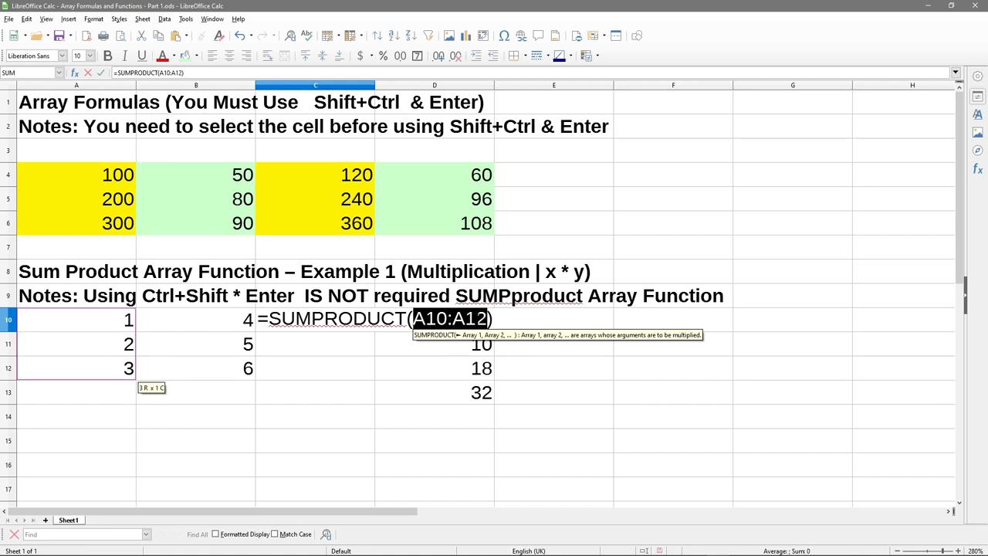
text(,)
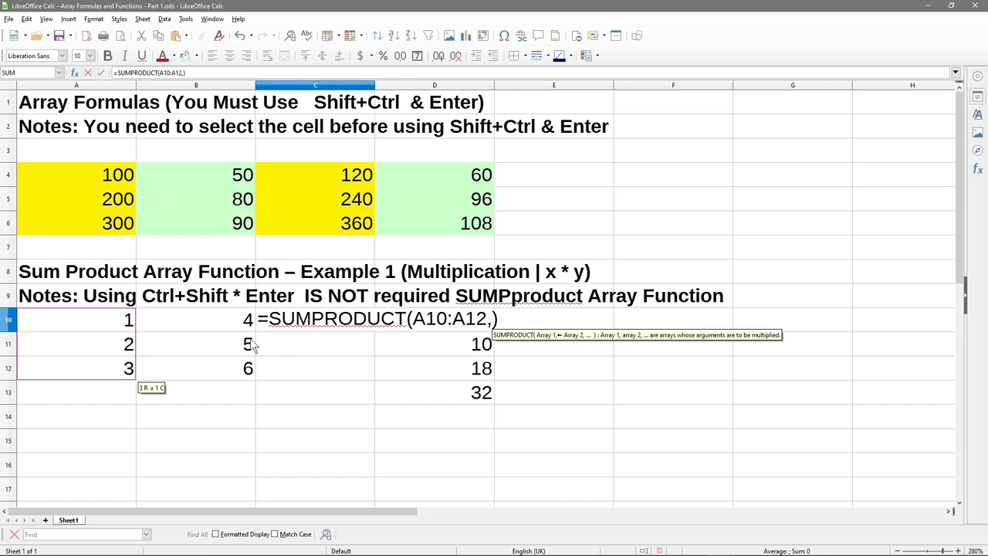
click(228, 325)
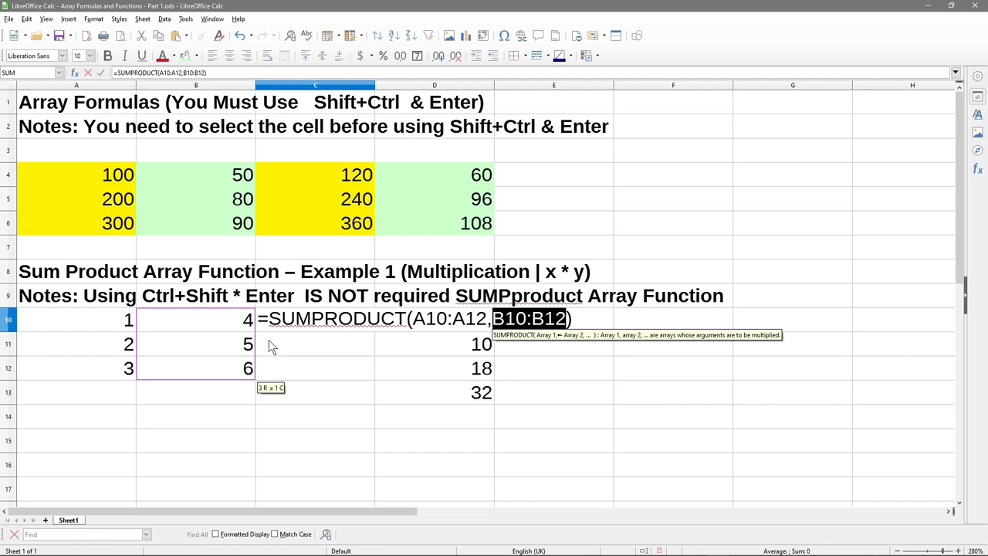
key(Return)
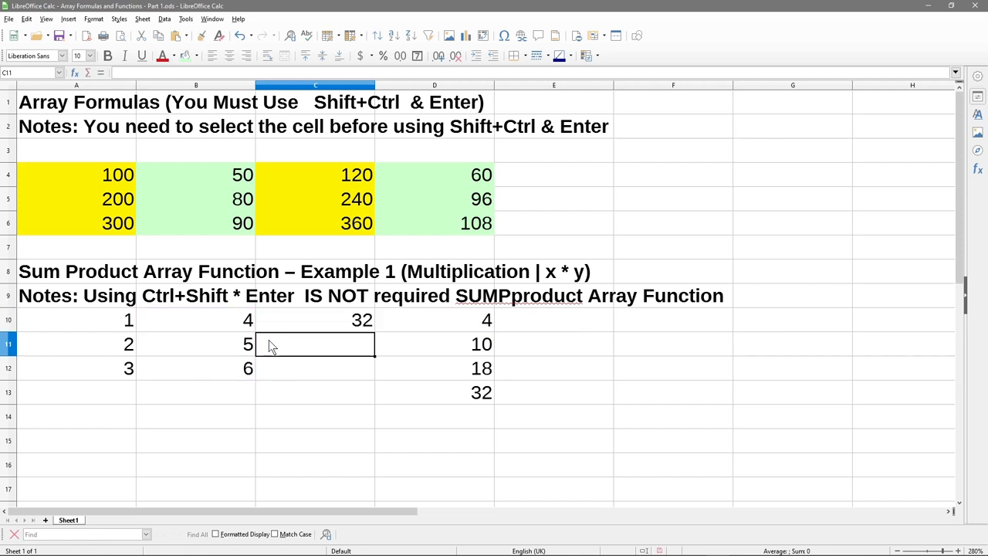
Inspect the SUMPRODUCT formula and its ranges in C10, and compare the result with the sum in D13.
click(303, 328)
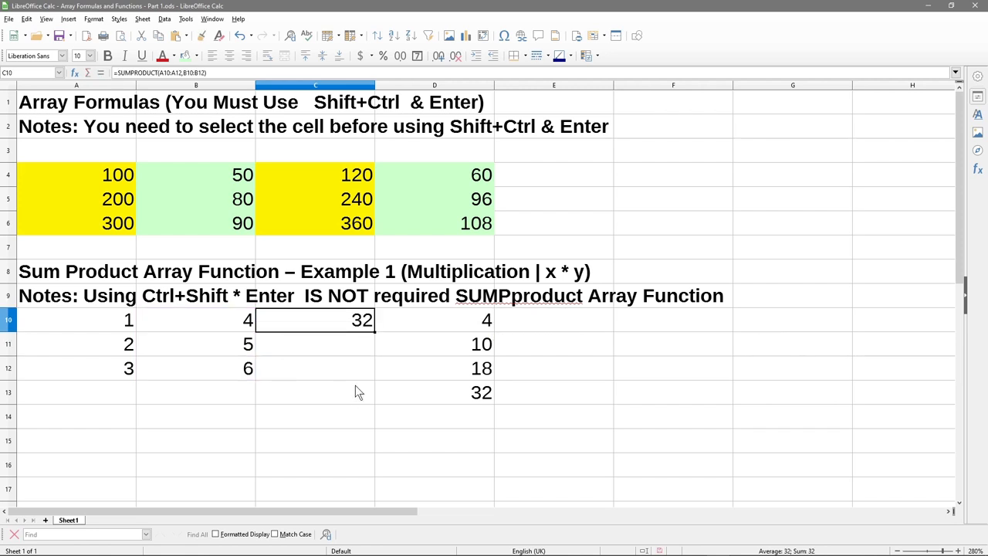
double_click(343, 325)
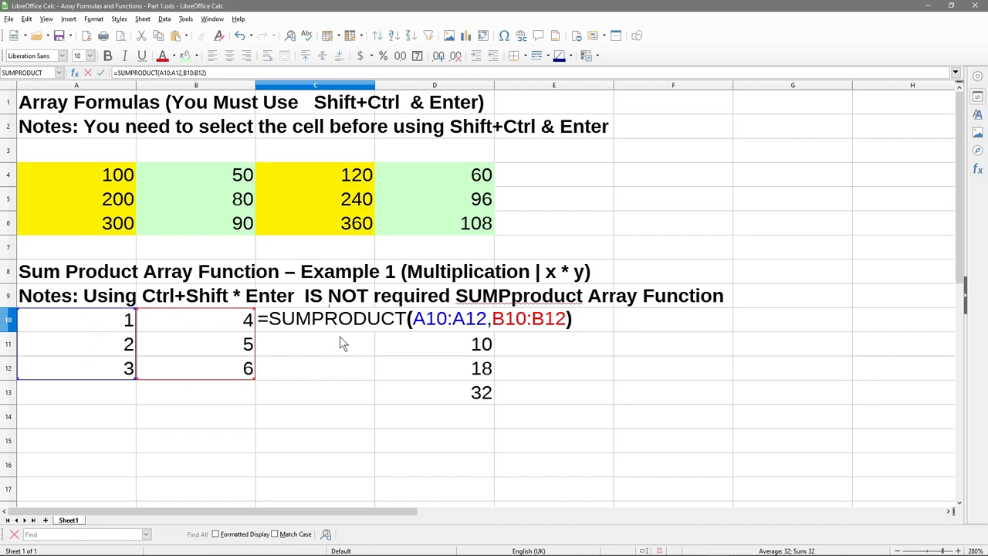
key(Return)
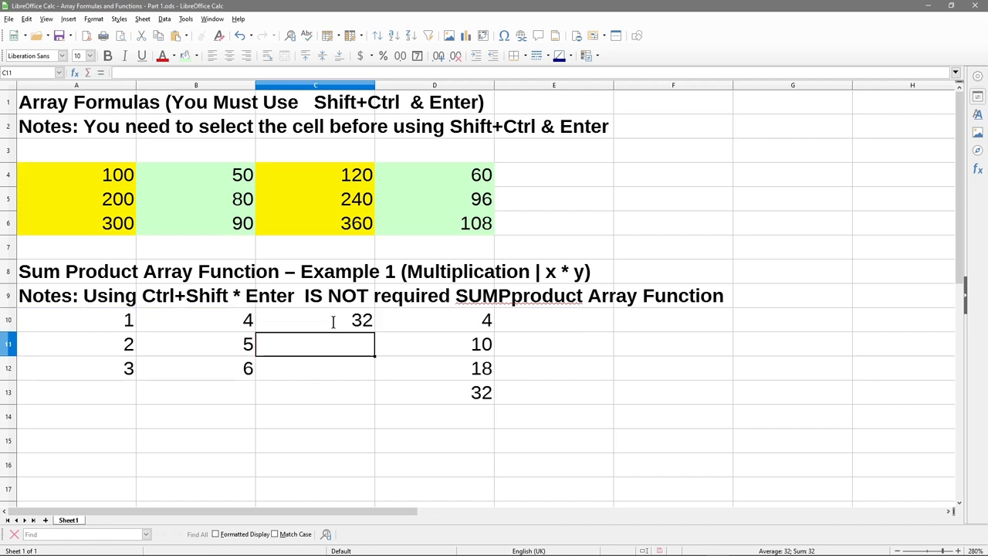
click(339, 322)
click(468, 392)
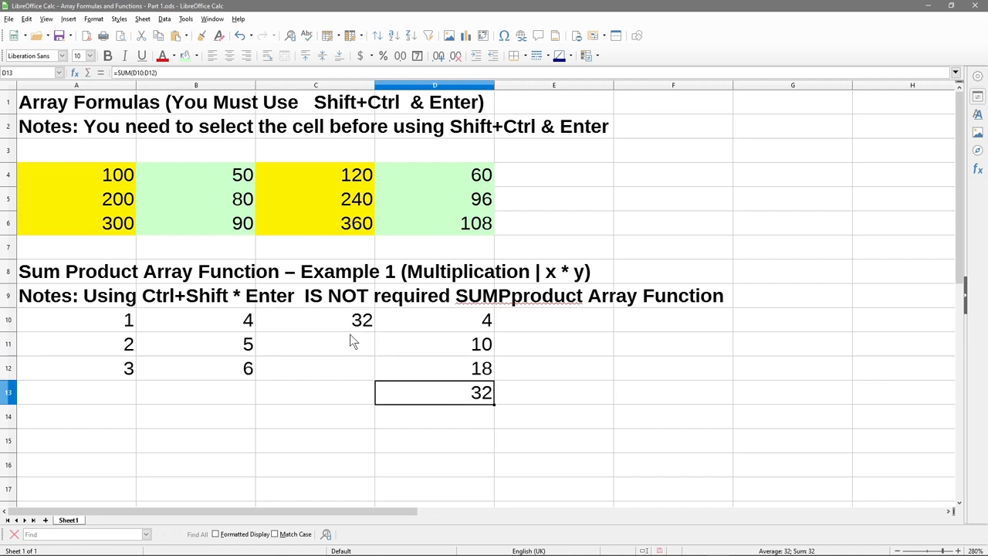
Make the SUMPRODUCT result in C10 and the manual total in D13 bold.
ctrl+click(354, 342)
ctrl+click(354, 325)
click(344, 320)
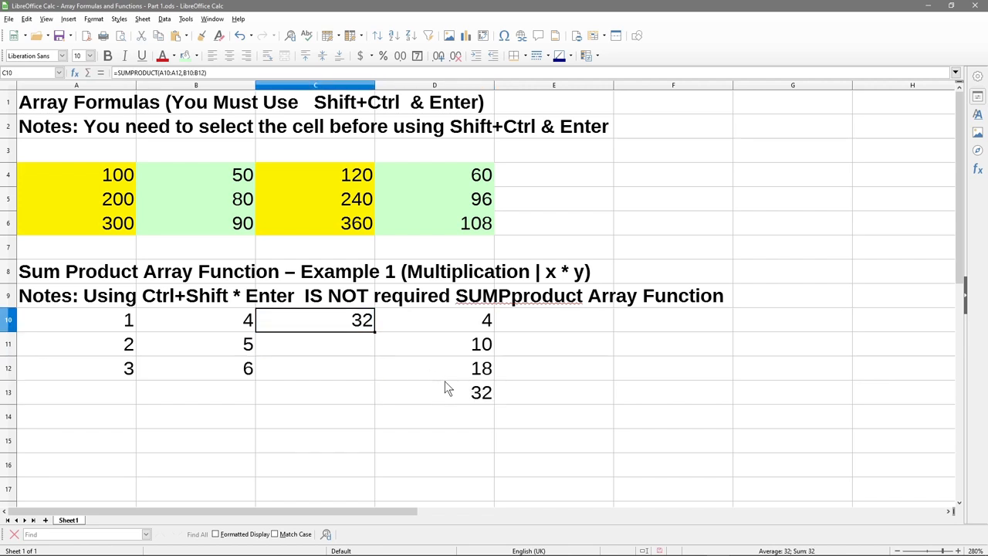
ctrl+click(446, 390)
click(107, 56)
click(322, 351)
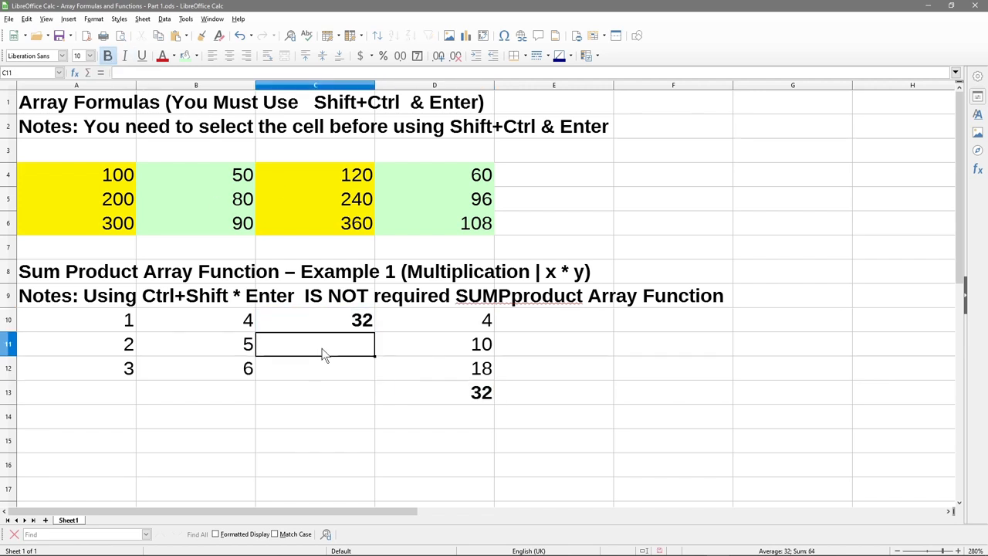
Compare the SUMPRODUCT formula in C10 with the row products and the SUM formula in D10:D13.
click(470, 393)
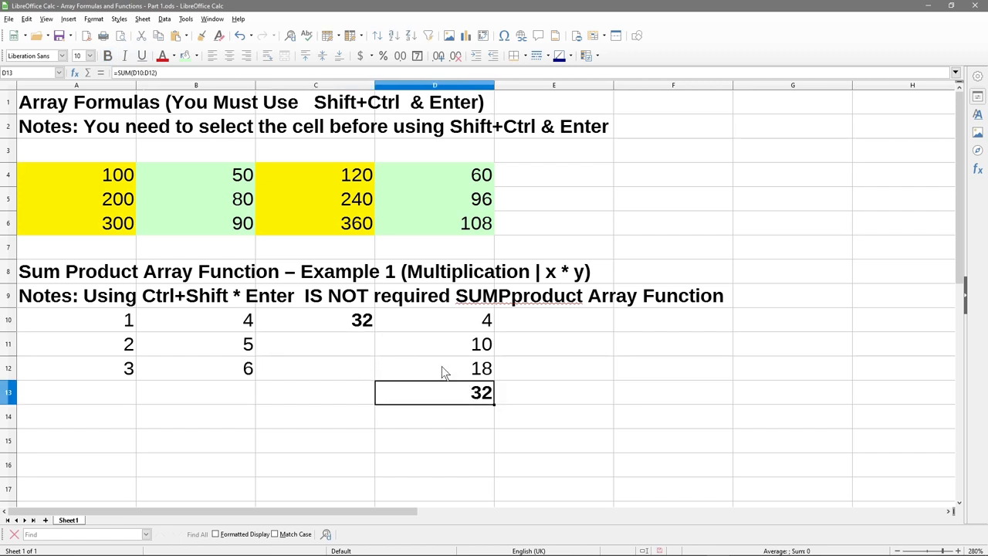
click(364, 332)
click(440, 390)
click(344, 324)
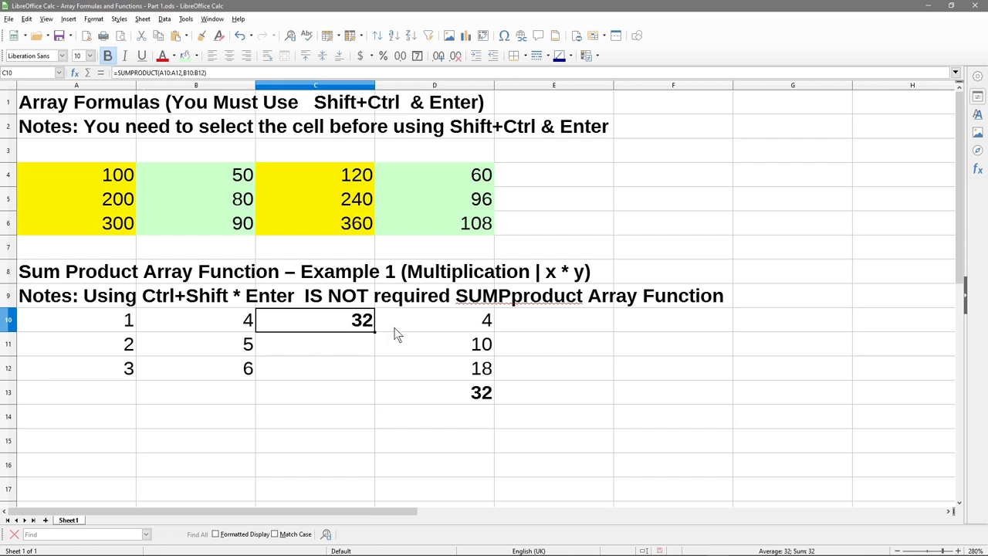
click(446, 330)
key(Down)
key(Down)
key(Down)
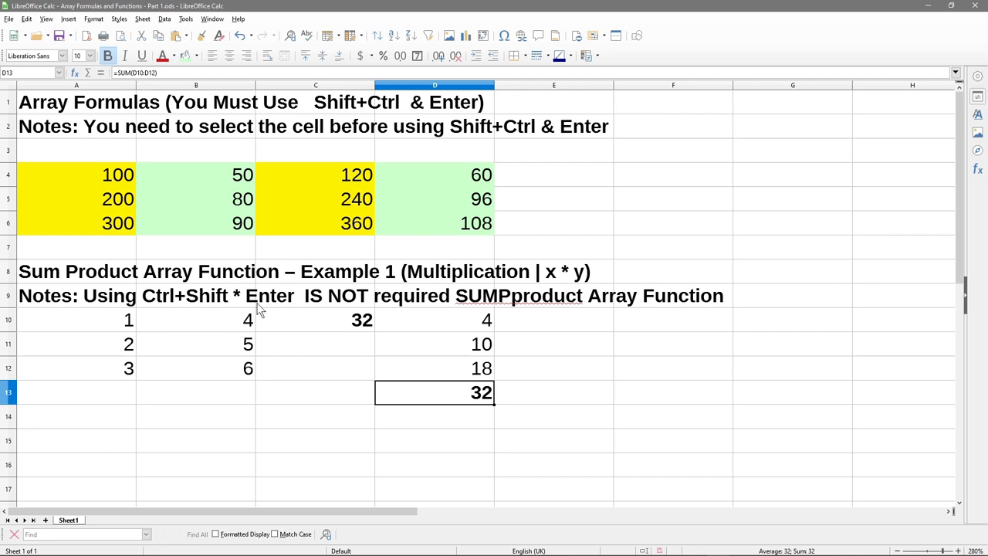
Copy the Example 1 heading and notes from A8:A9 to A15:A16.
scroll(271, 374, down, 2)
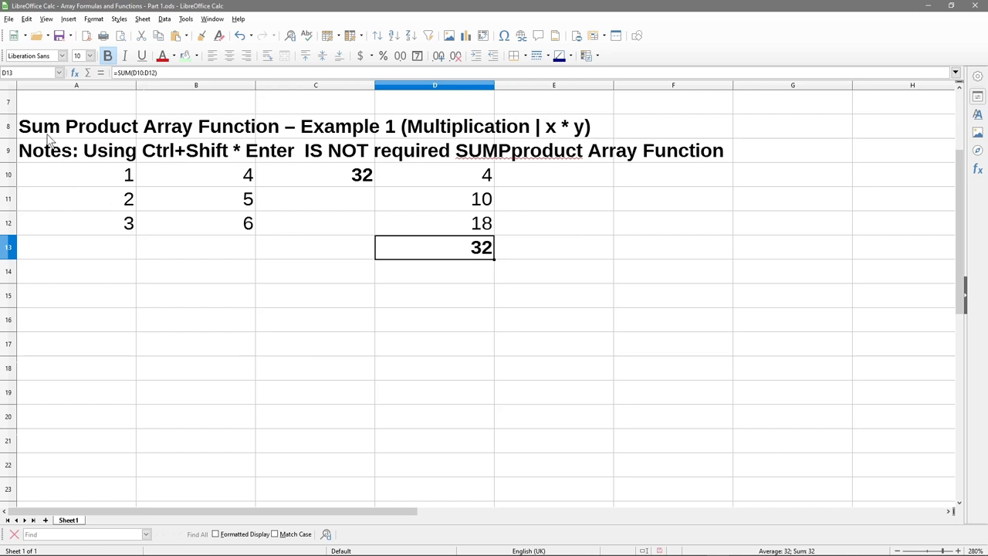
drag(47, 131, 43, 149)
key(ctrl+c)
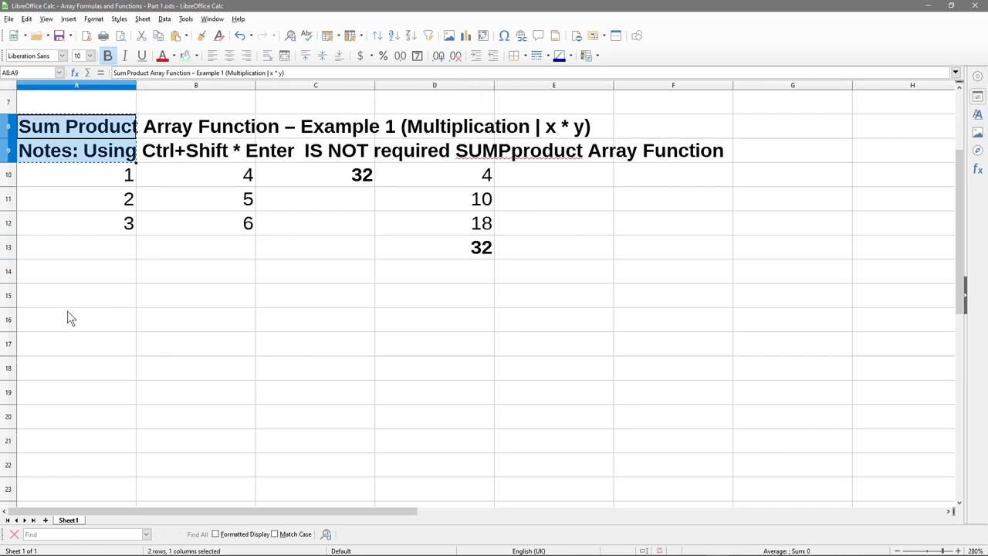
click(68, 303)
key(ctrl+v)
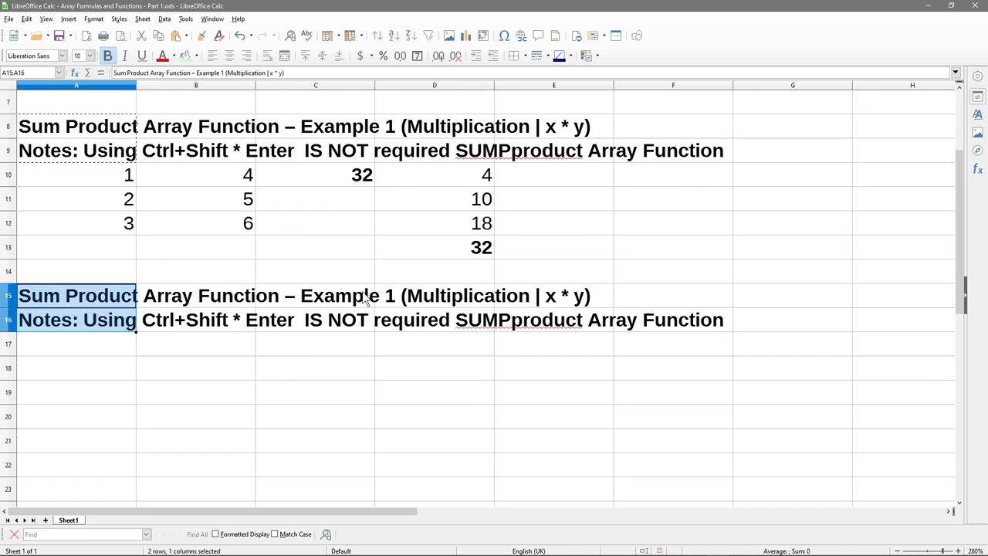
Change the example number in the copied heading in A15 to 2.
click(93, 300)
double_click(92, 300)
click(396, 297)
key(BackSpace)
text(2)
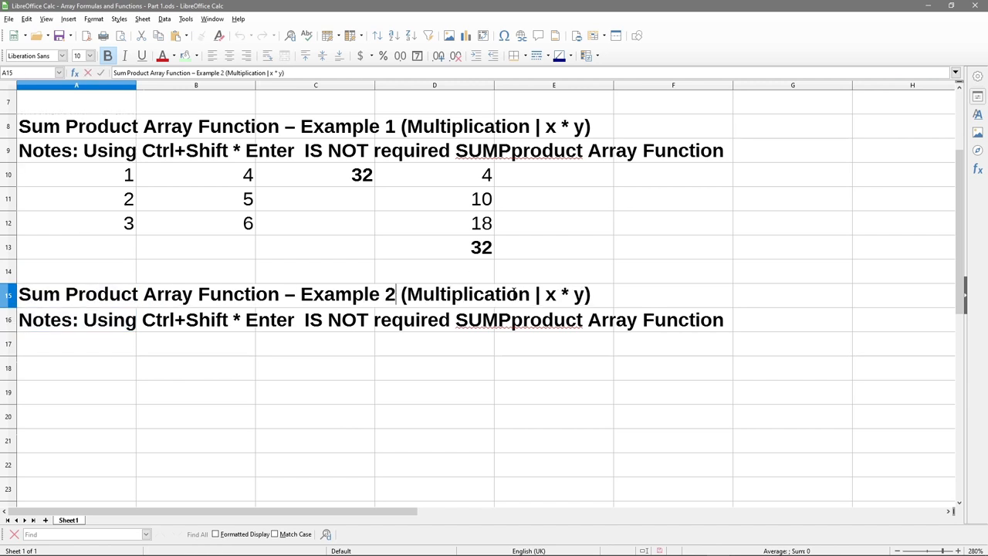
Change the bracketed text in the A15 heading to "(Subtraction | x - y)".
drag(532, 296, 408, 301)
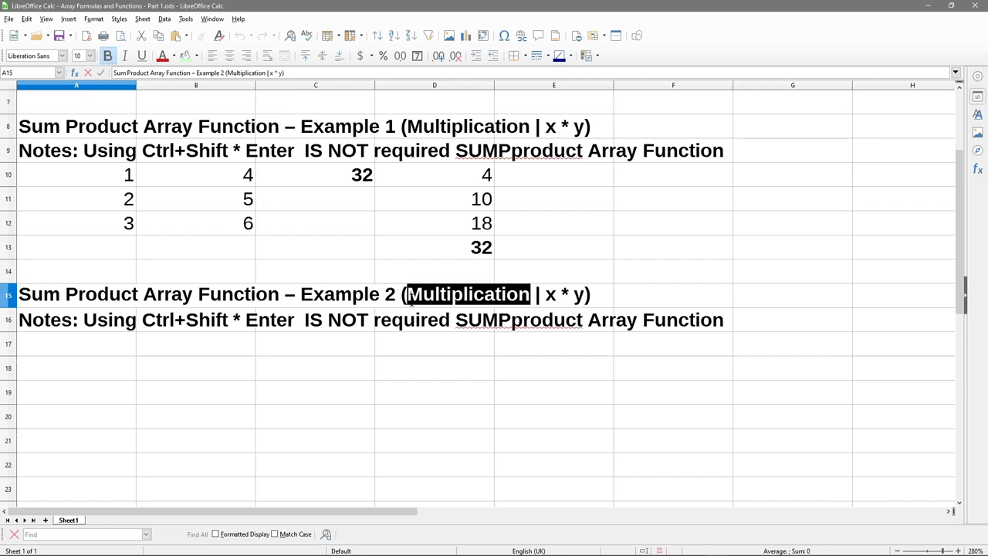
text(Sum)
key(BackSpace)
text(btracti)
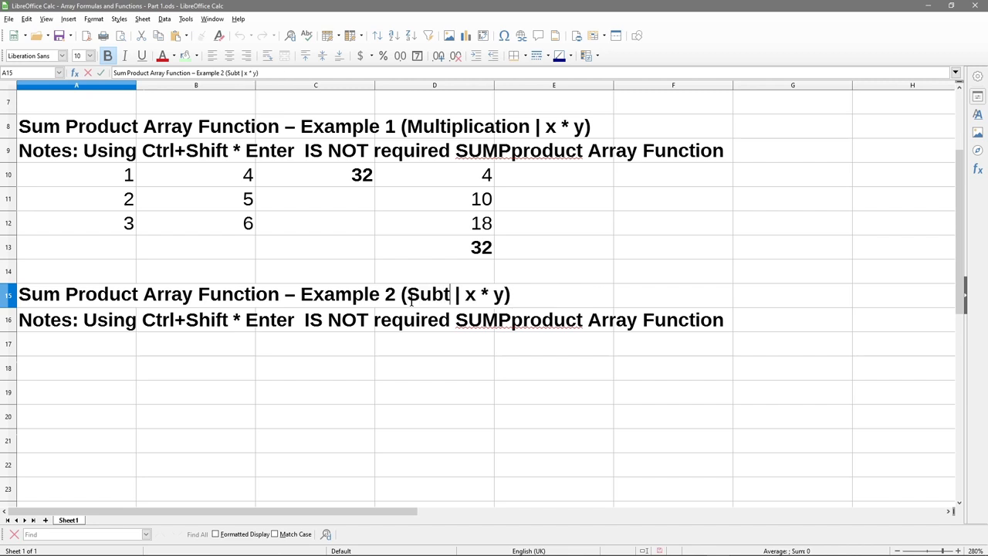
text(on)
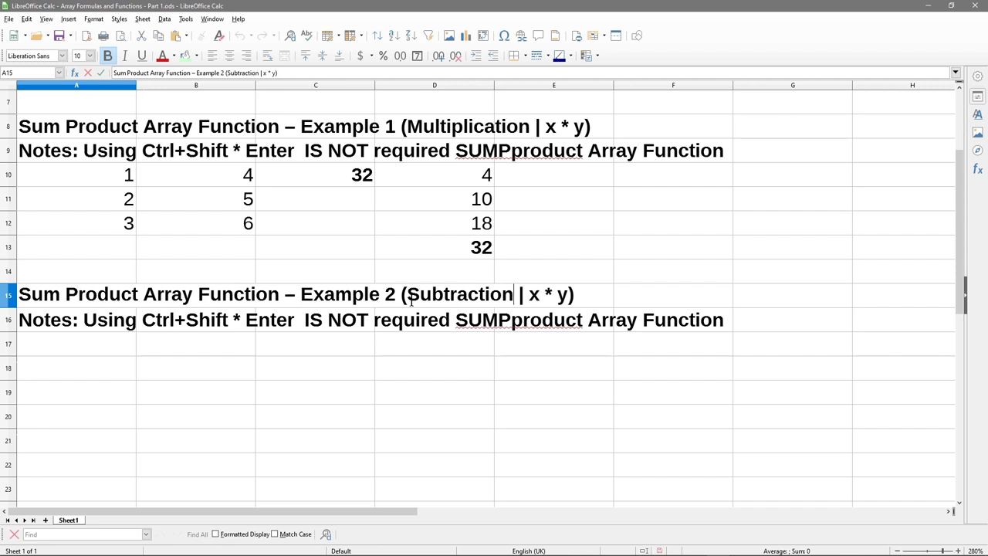
click(553, 294)
key(BackSpace)
text(-)
click(125, 346)
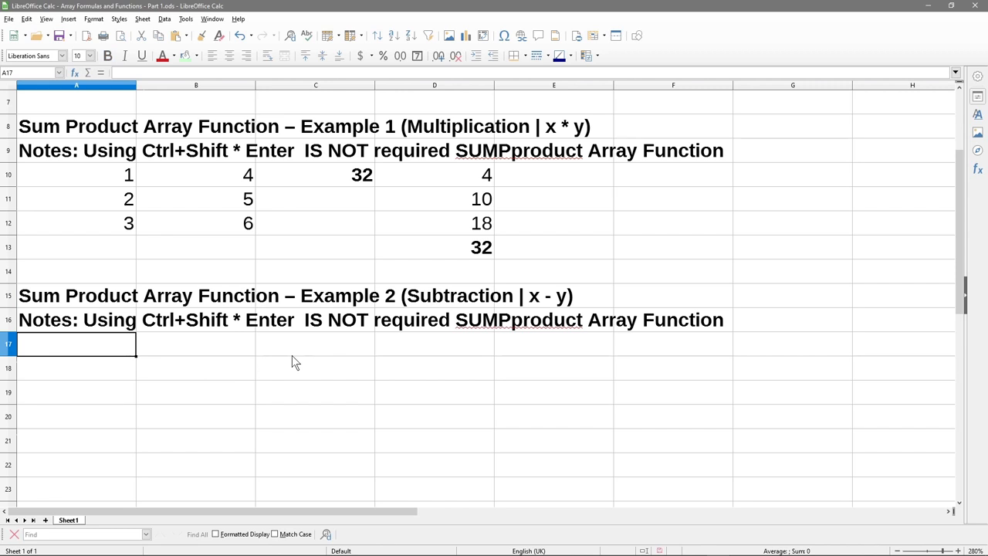
Enter the values 1, 2 and 3 in cells A17:A19.
text(1)
key(Return)
text(23)
key(BackSpace)
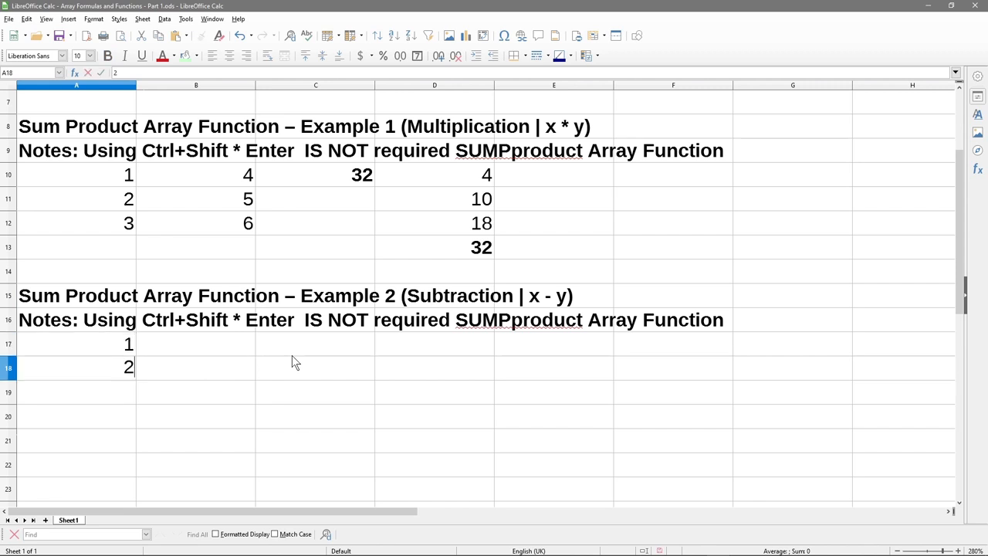
key(Return)
text(3)
key(Tab)
Enter the values 4, 5 and 6 in cells B17:B19.
key(Up)
key(Up)
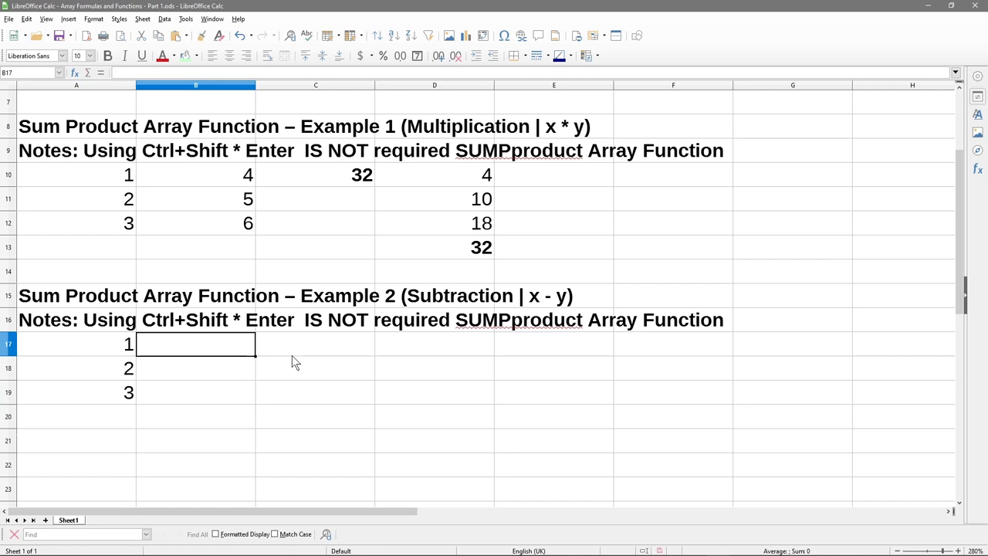
text(4)
key(Return)
text(5)
key(Return)
text(6)
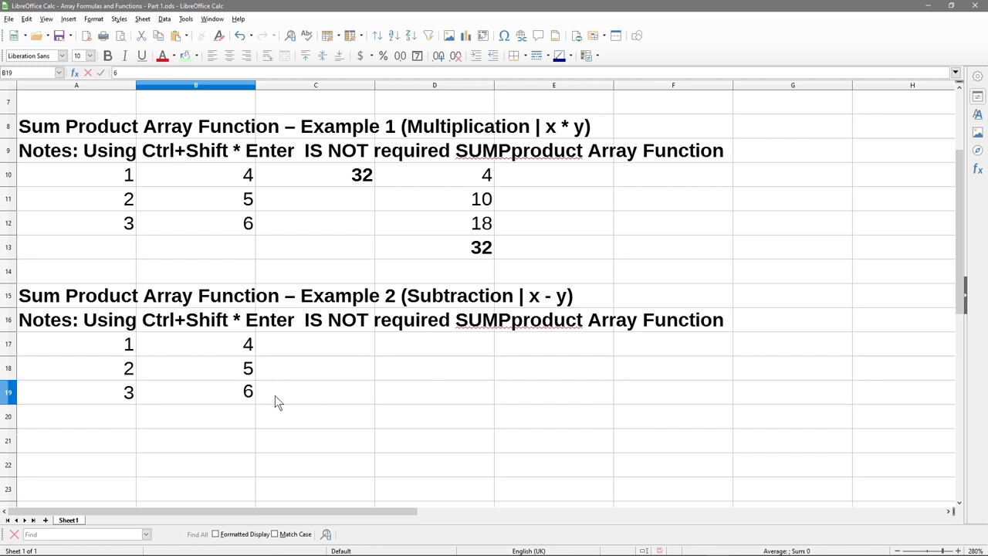
key(Return)
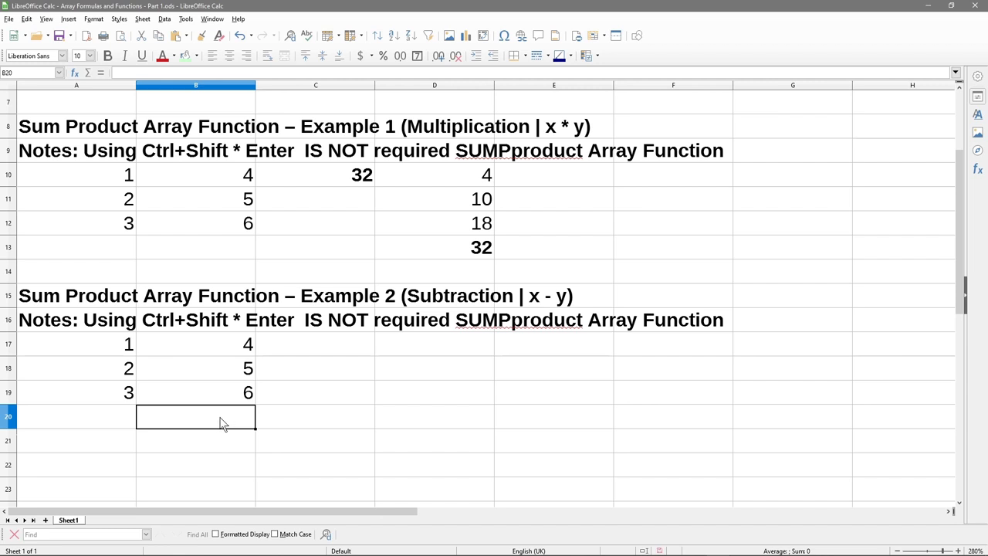
Total both number columns A17:A19 and B17:B19 in A20 and B20 with the Sum function.
drag(229, 420, 122, 423)
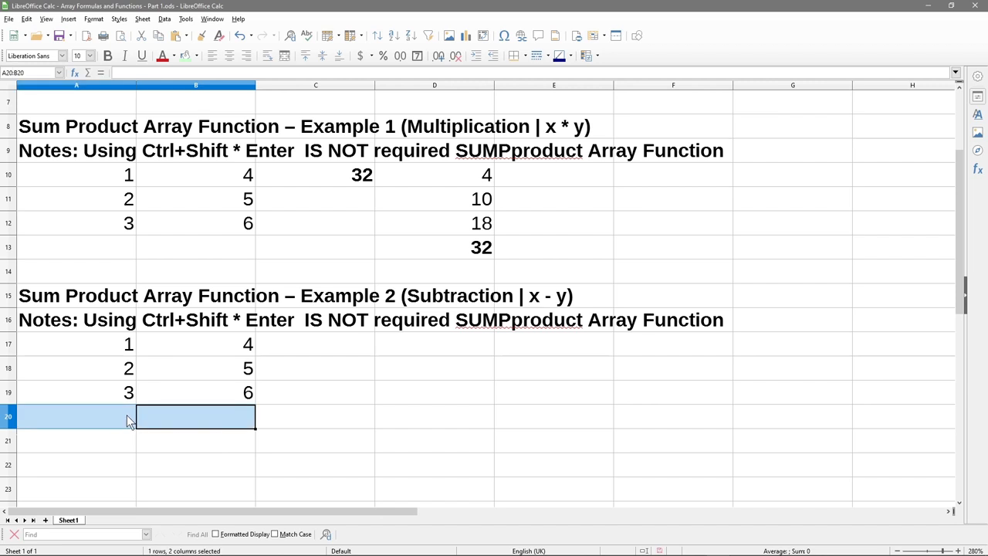
drag(216, 422, 104, 353)
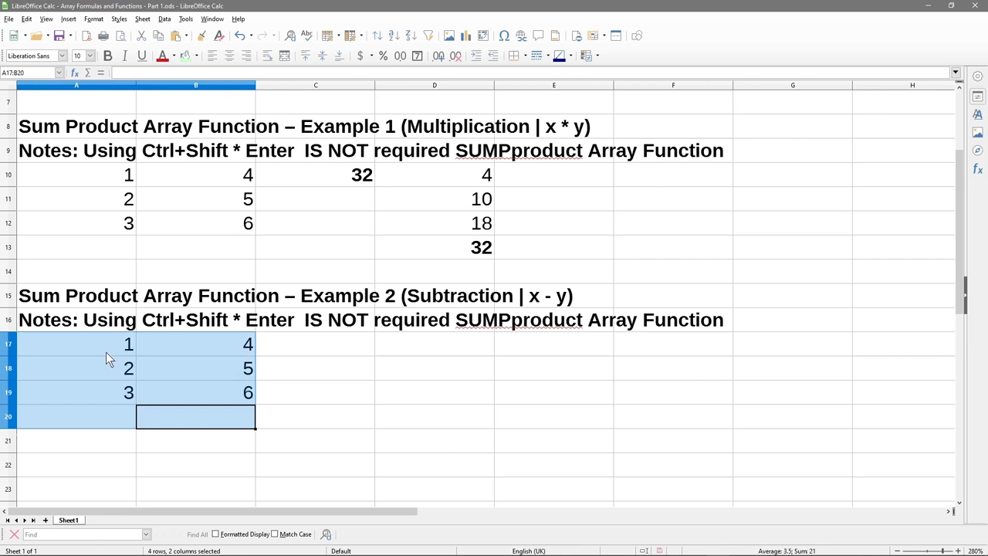
click(90, 72)
click(224, 420)
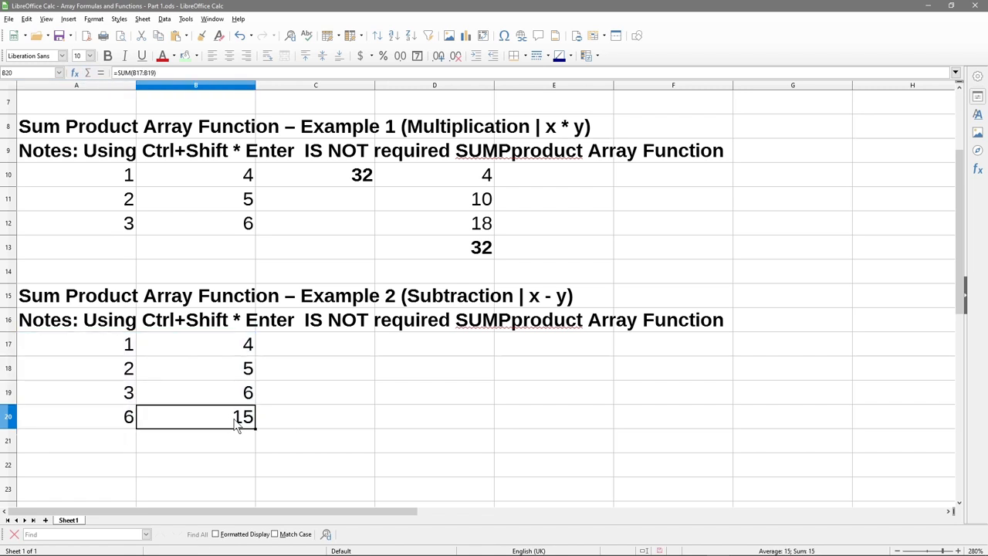
Enter the formula =B20-A20 in cell C20 to subtract the two column totals.
click(283, 422)
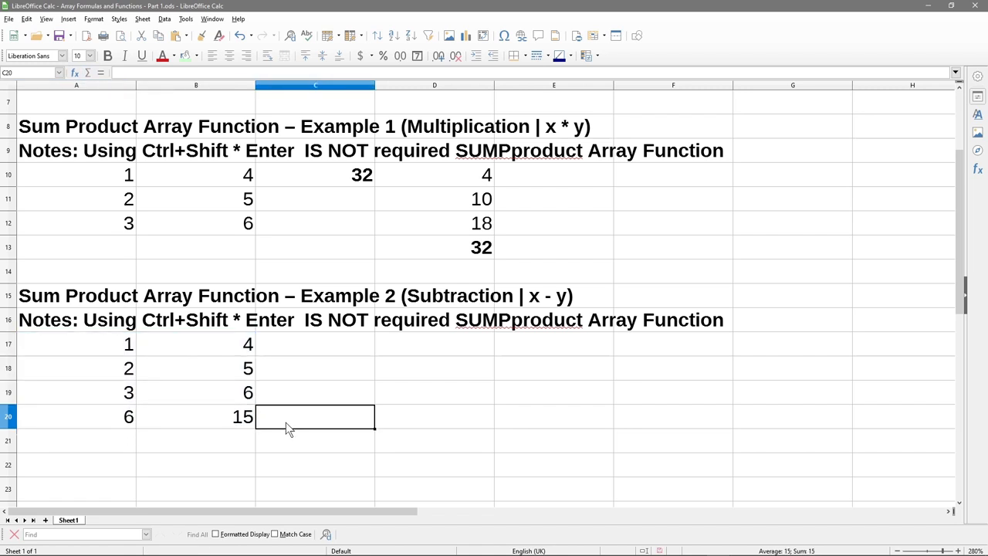
text(=)
click(220, 423)
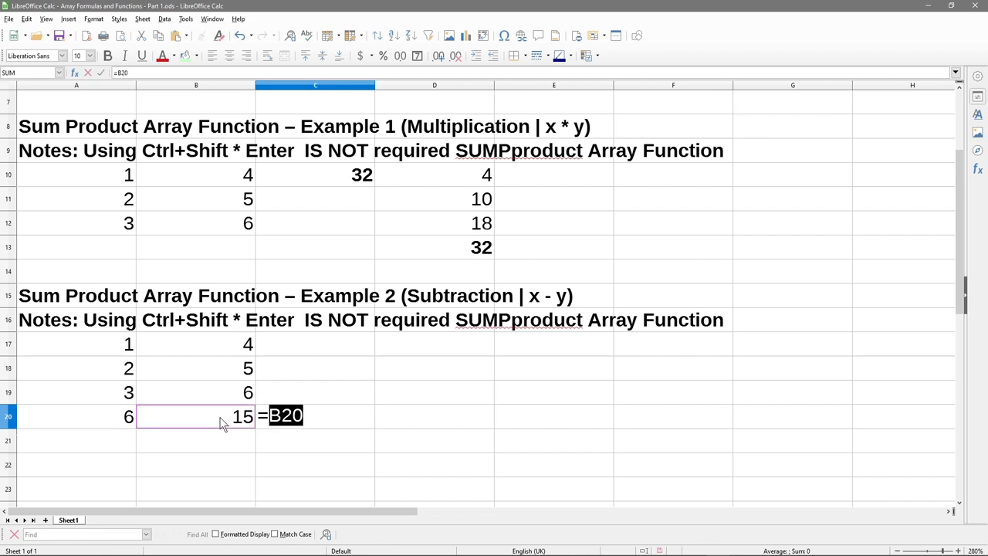
text(-)
click(112, 428)
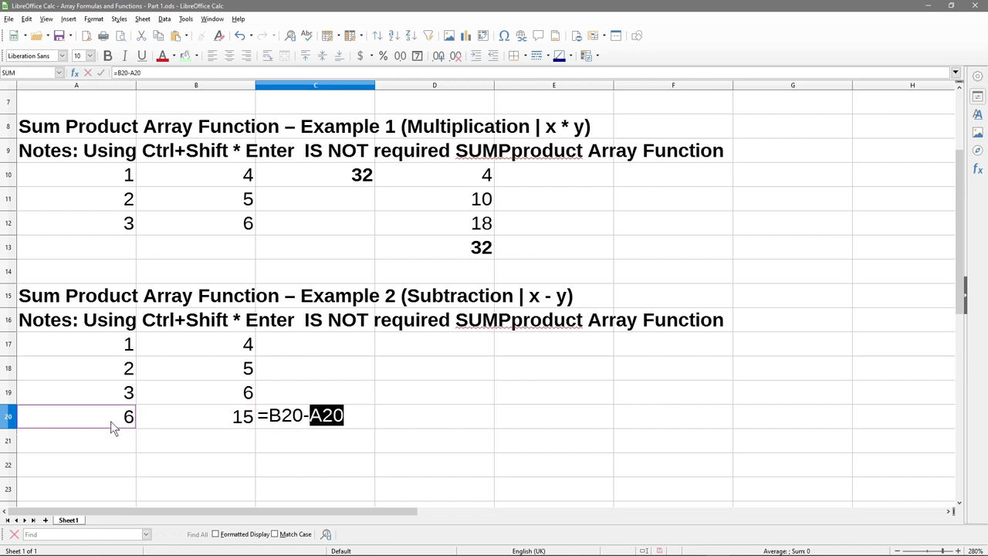
key(Return)
Make the totals and their difference in A20:C20 bold.
click(313, 416)
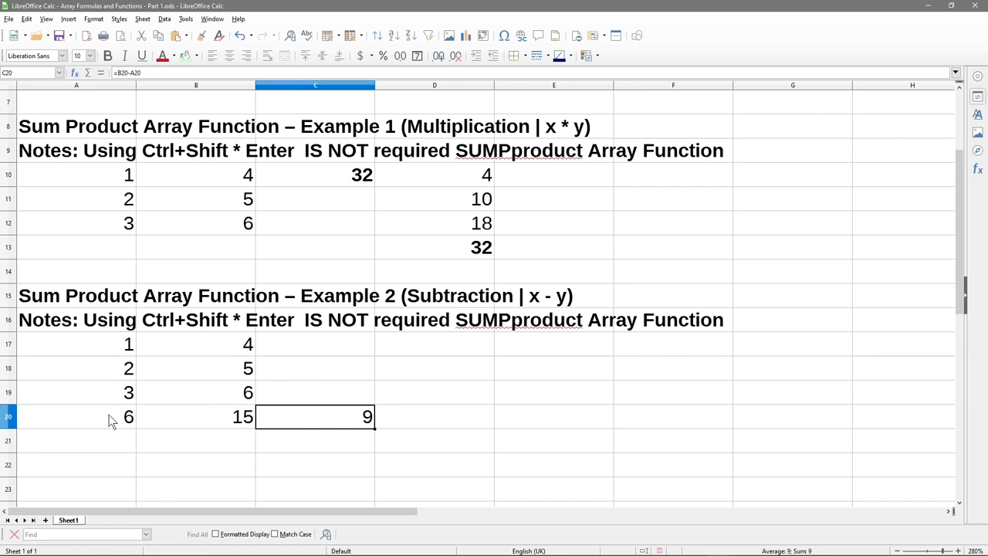
drag(363, 423, 132, 422)
key(ctrl+b)
Enter the formula =SUMPRODUCT(B17:B19-A17:A19) in cell C17.
click(323, 349)
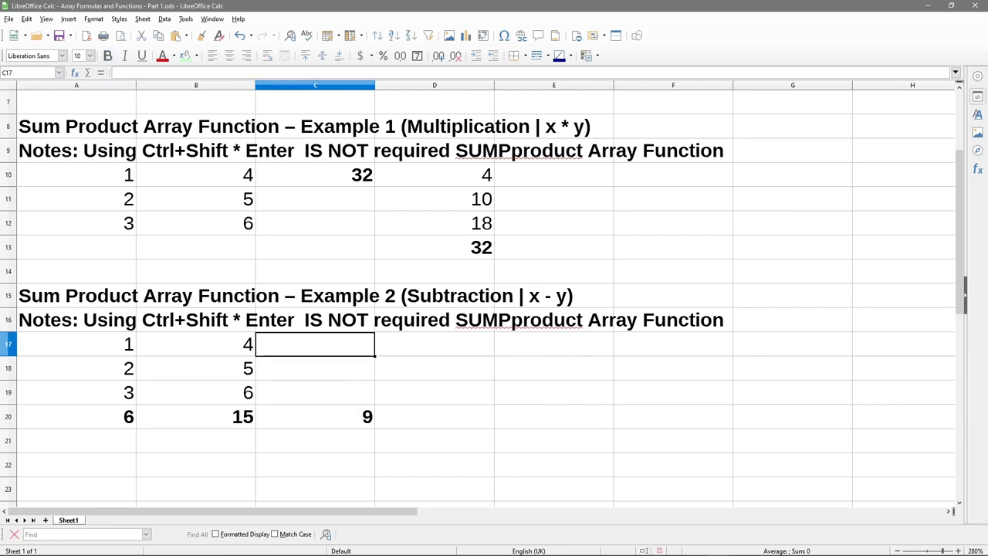
key(ctrl+F2)
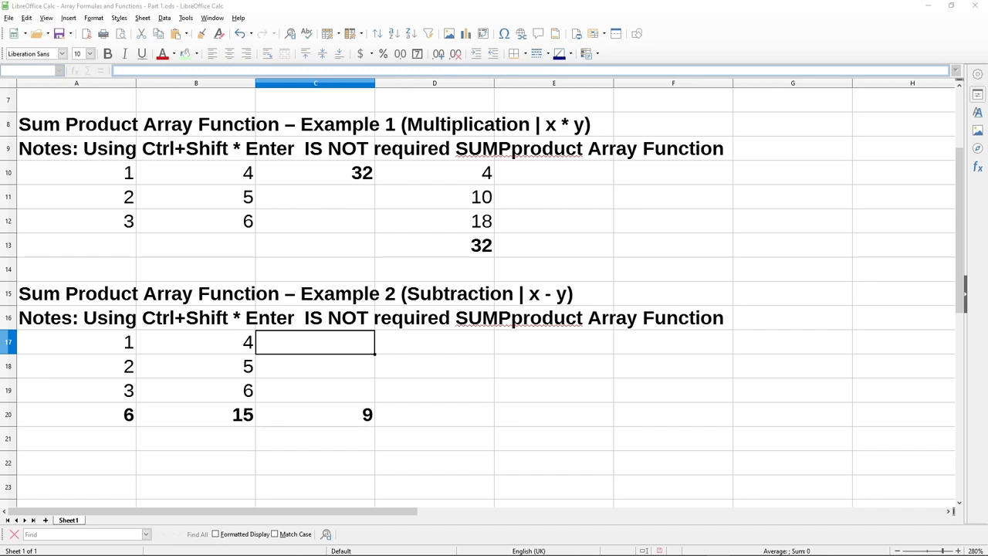
click(349, 344)
text(=)
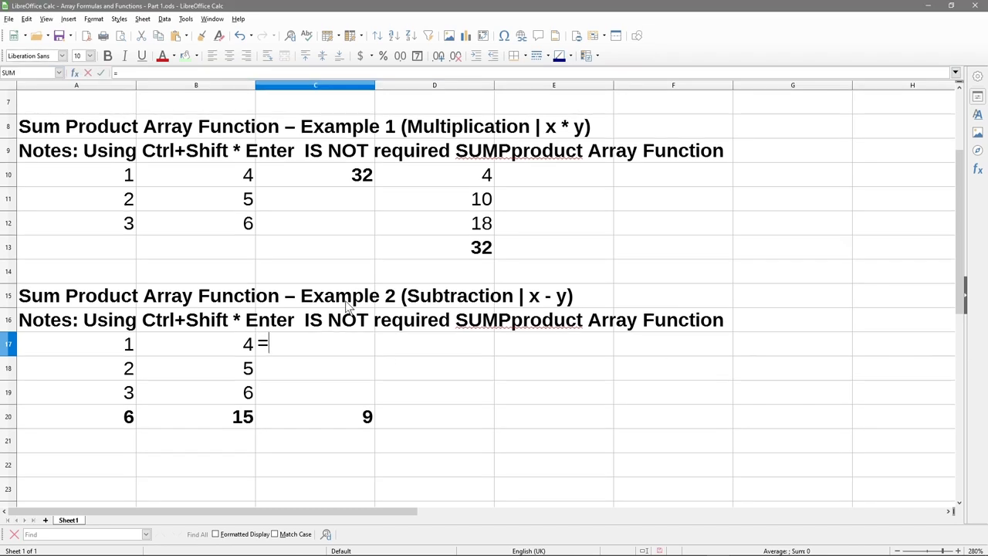
text(sumprodc)
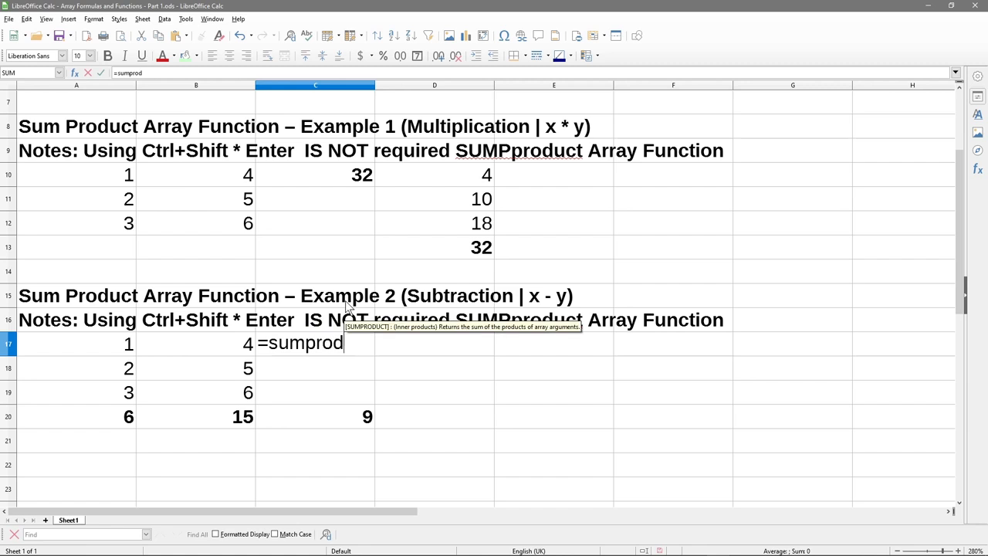
key(BackSpace)
text(uct)
key(Return)
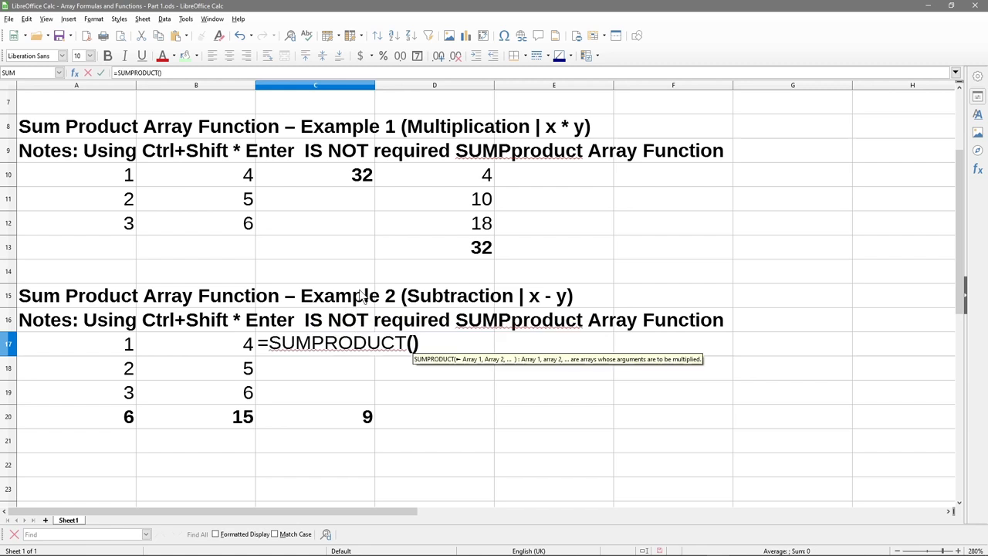
drag(232, 348, 244, 403)
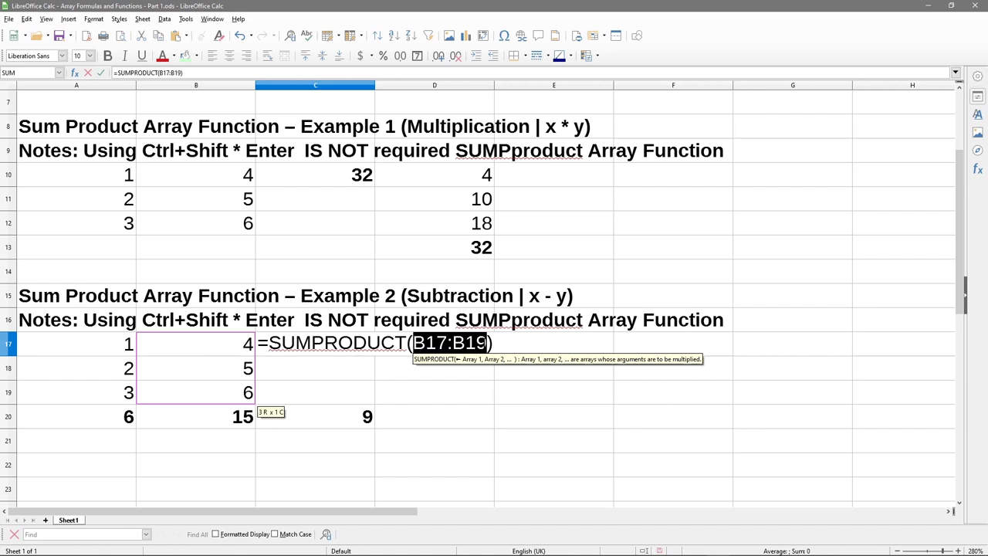
text(-)
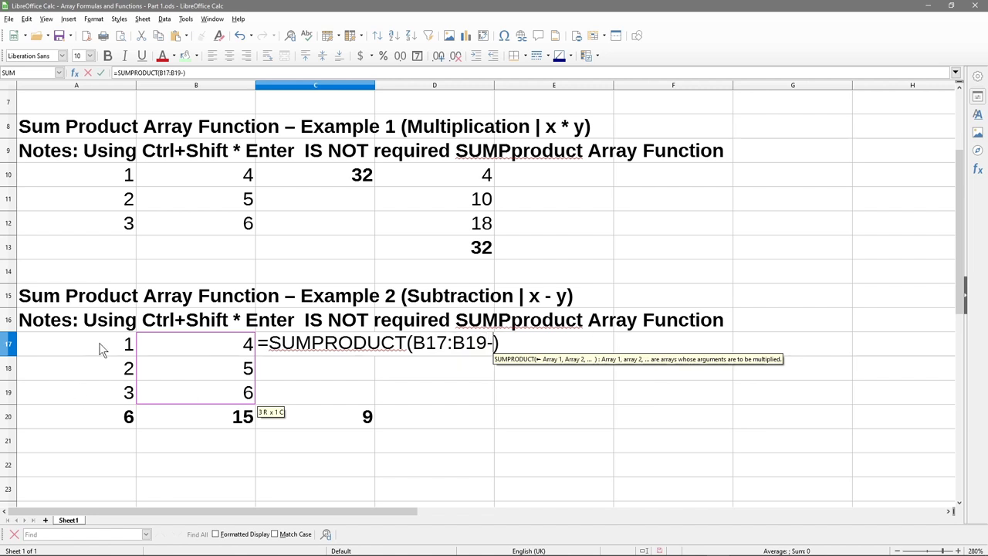
drag(101, 348, 100, 393)
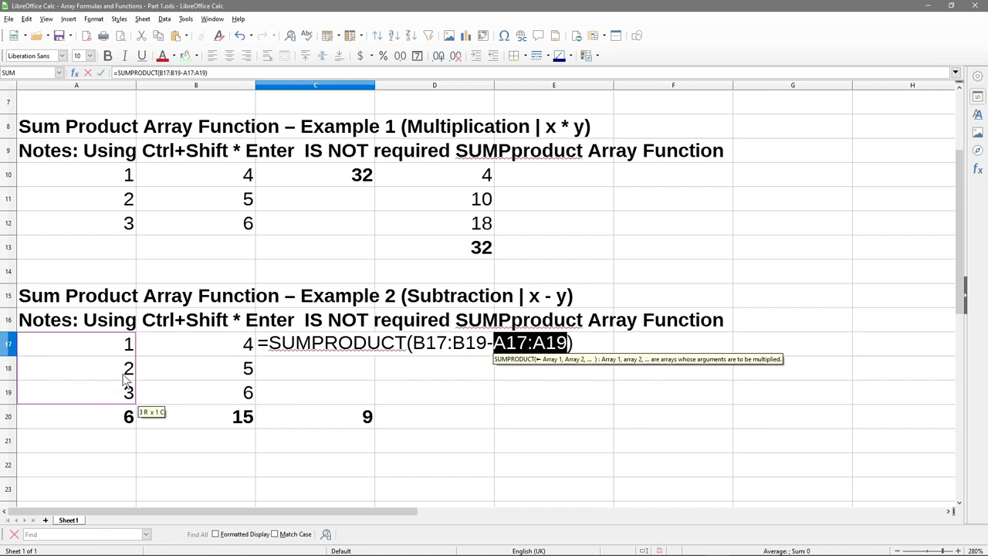
key(Return)
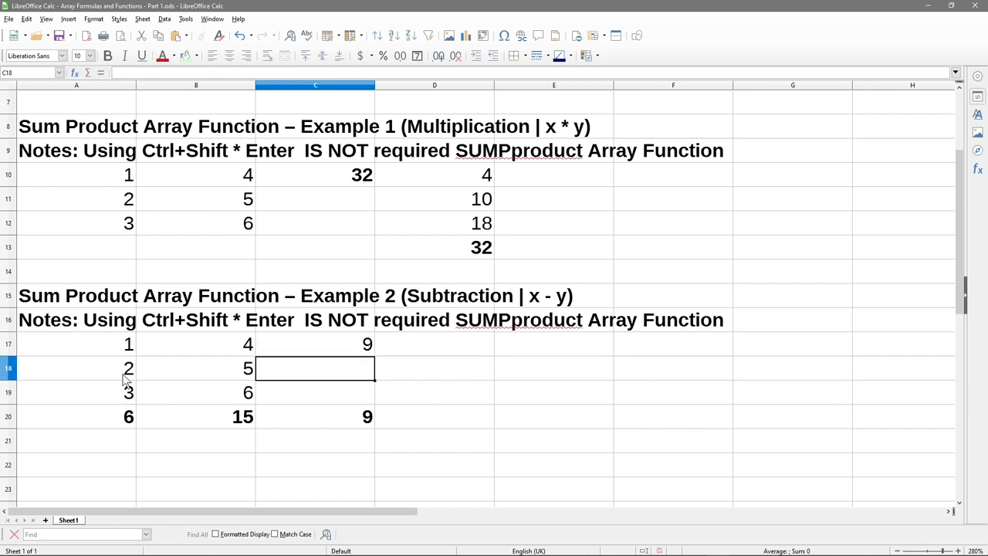
Examine the two array ranges inside the SUMPRODUCT formula in C17, leaving the formula as it is.
click(323, 351)
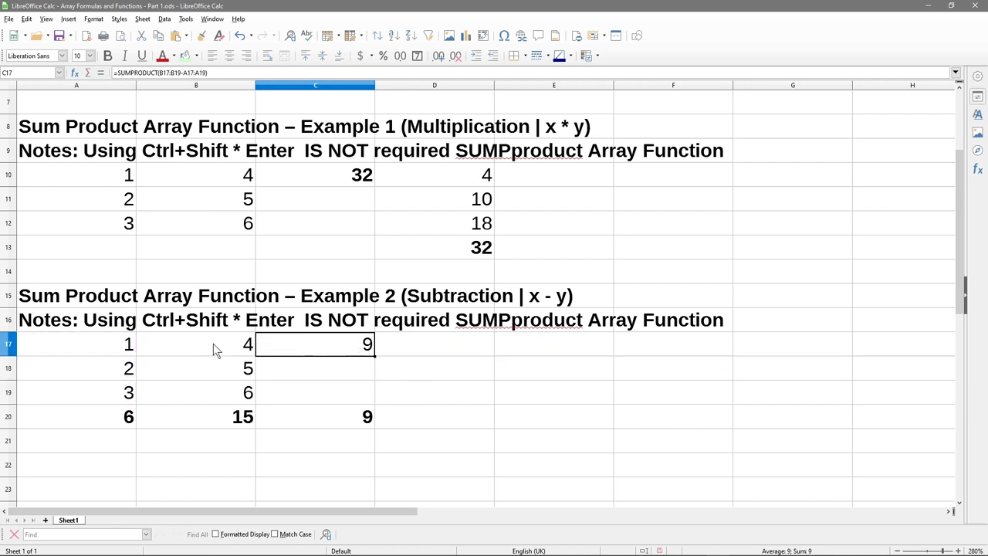
double_click(298, 347)
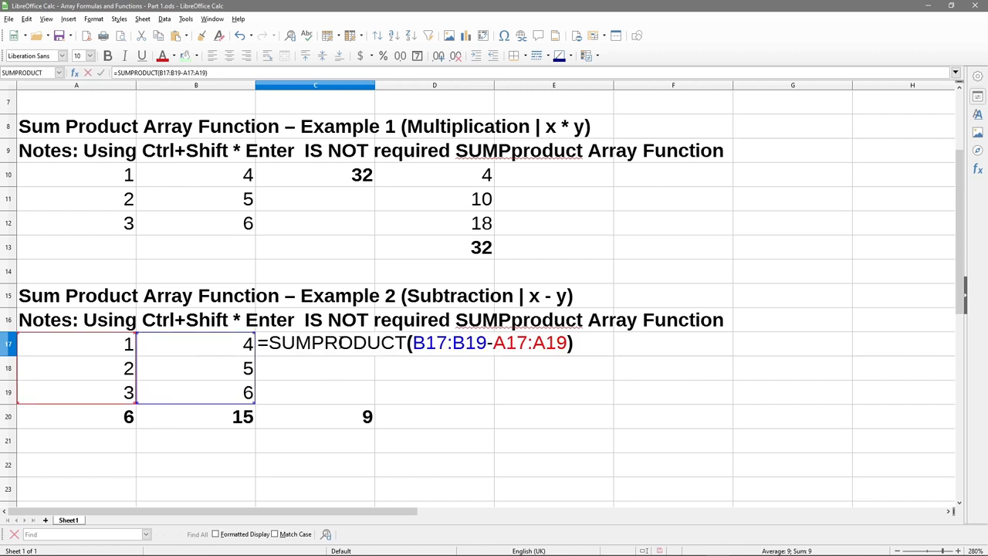
drag(414, 342, 486, 343)
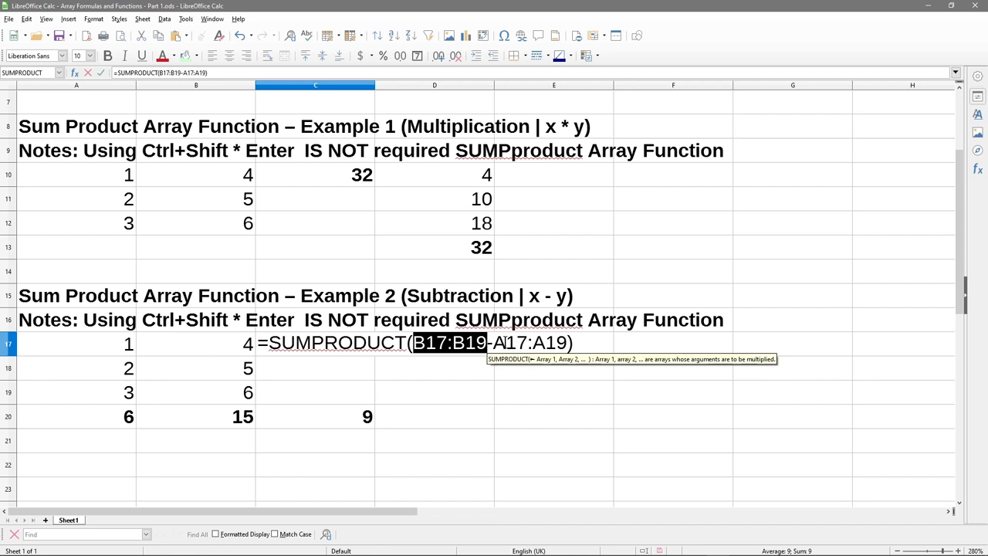
key(Return)
click(362, 344)
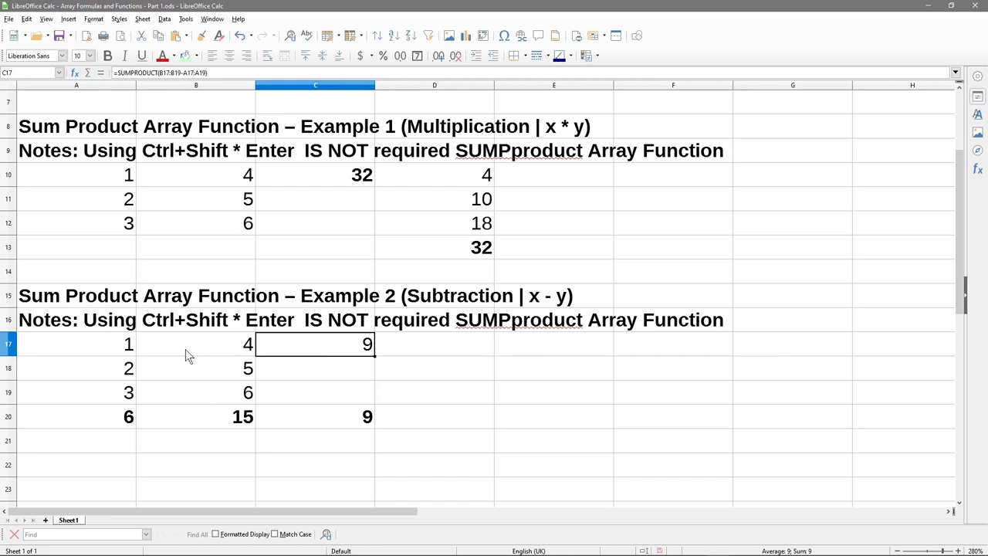
Change cell A4 to 1000 and check the corresponding array formula result in C4.
click(128, 178)
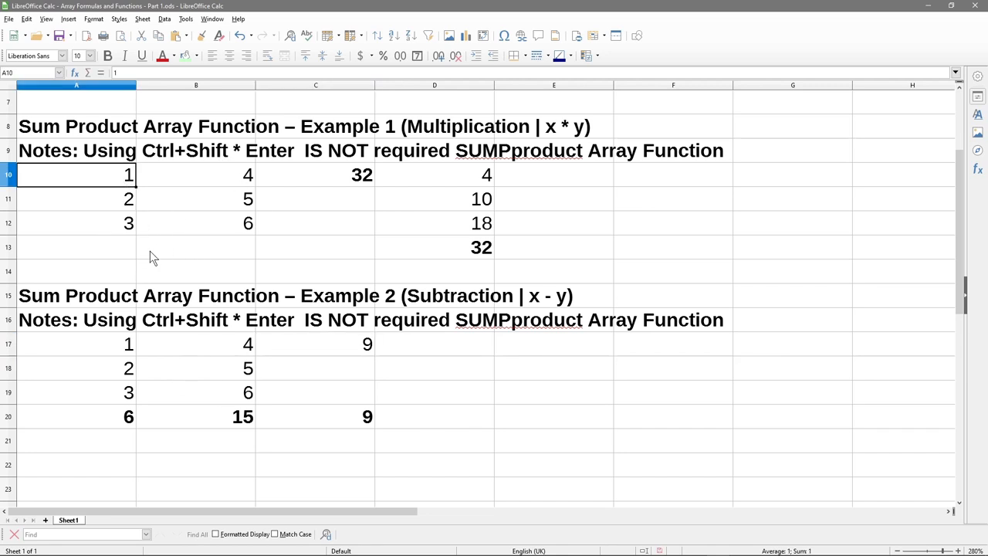
scroll(150, 251, up, 2)
click(111, 181)
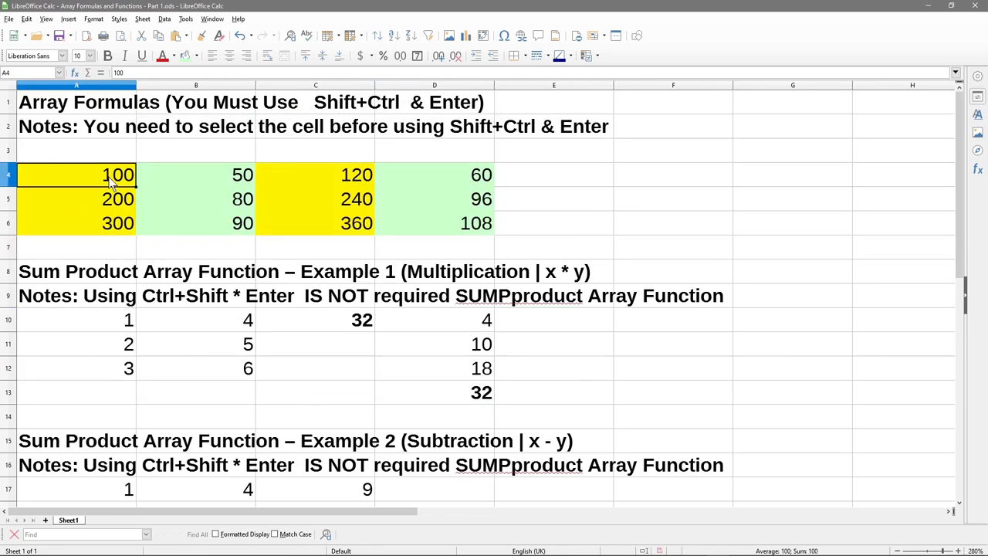
text(1000)
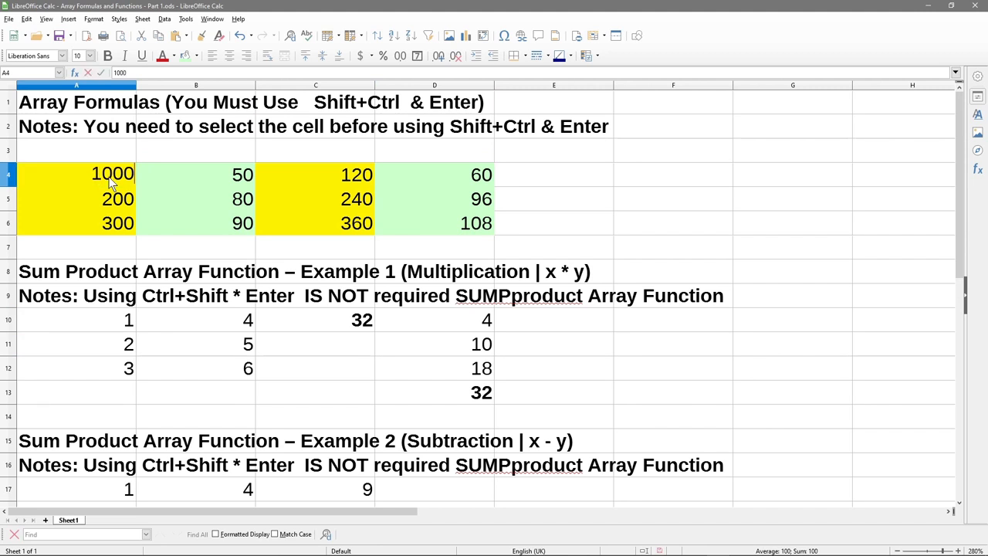
key(Return)
click(332, 182)
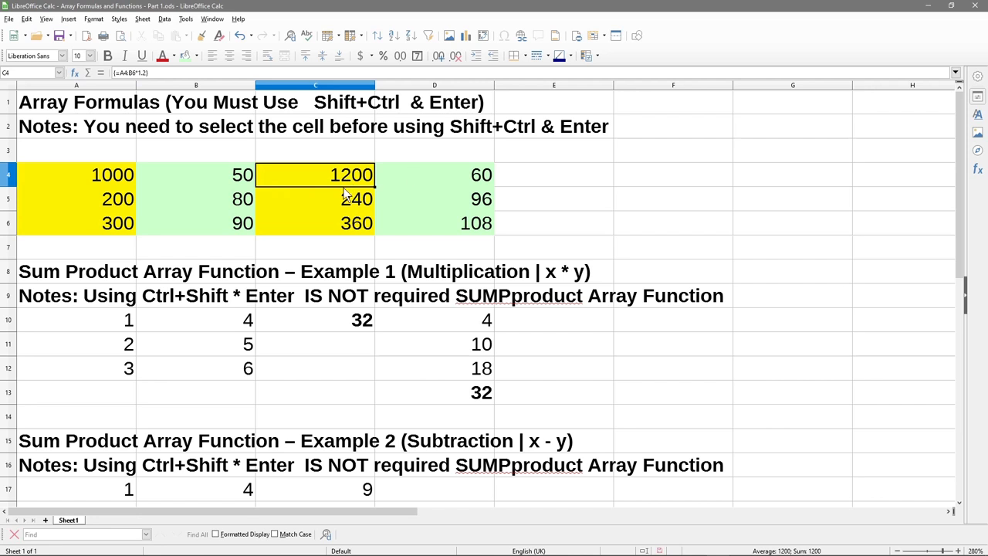
Change cell A10 in the multiplication example to 20 and check the SUMPRODUCT result in C10.
click(116, 326)
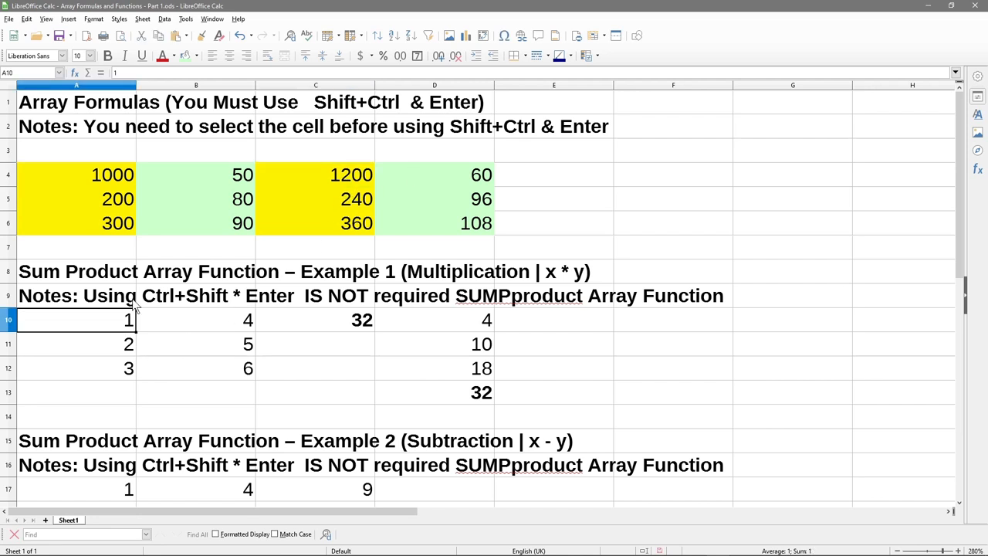
text(20)
key(Return)
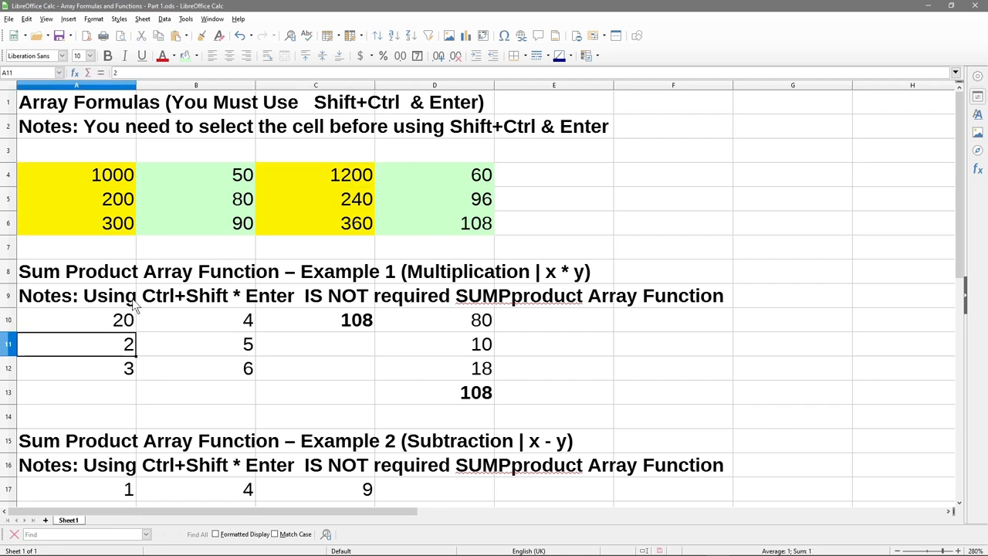
click(320, 328)
Try the value 20 in cell A17 of the subtraction example and set it back to 1.
scroll(361, 411, down, 3)
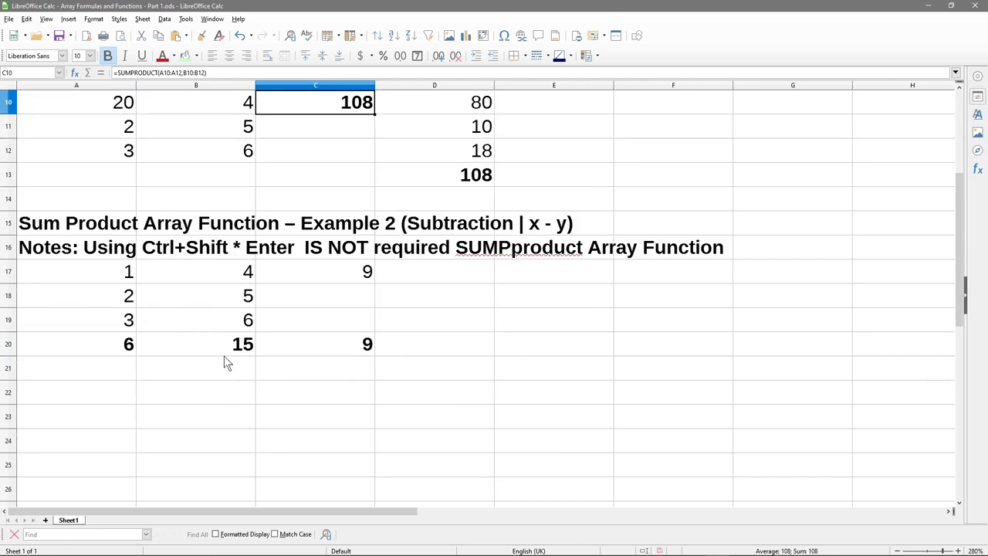
click(119, 272)
text(20)
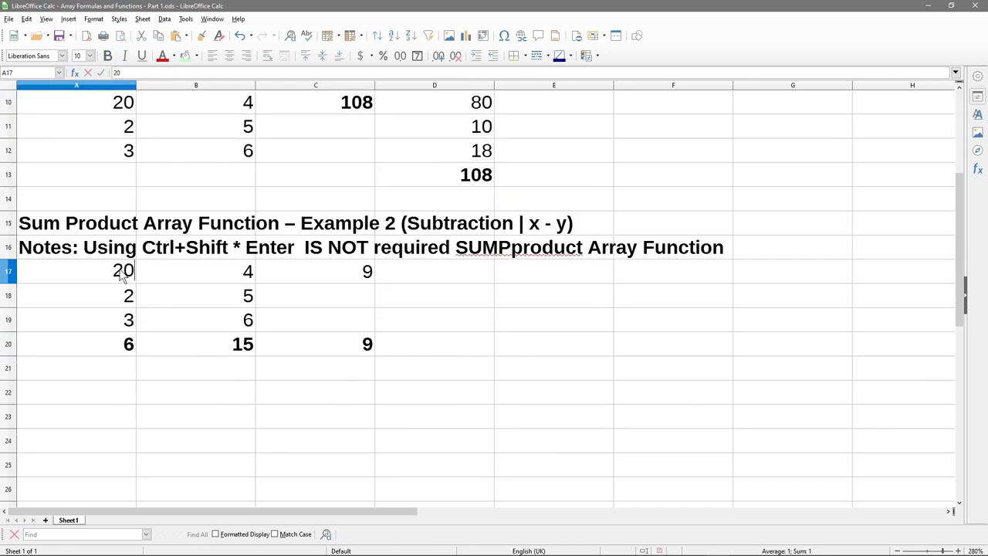
key(Return)
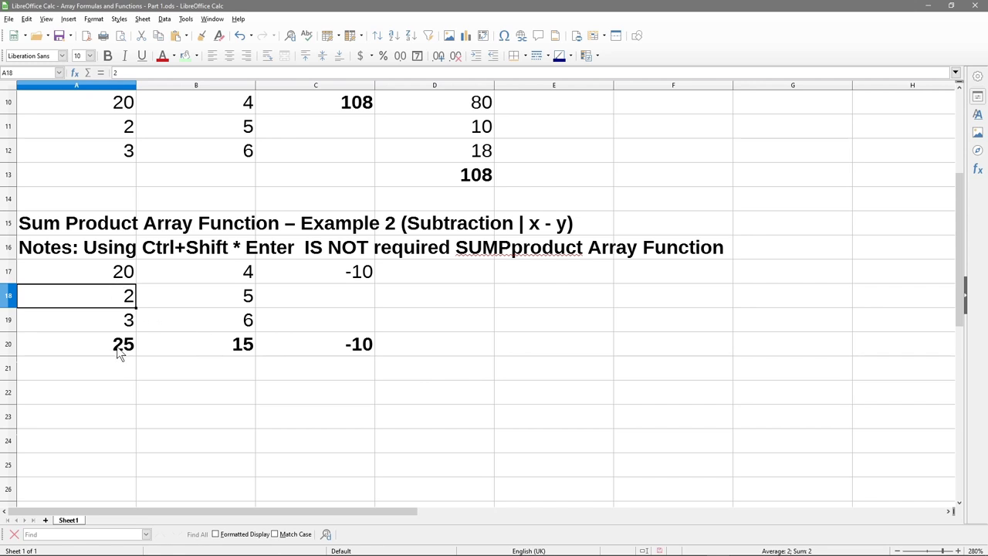
click(114, 279)
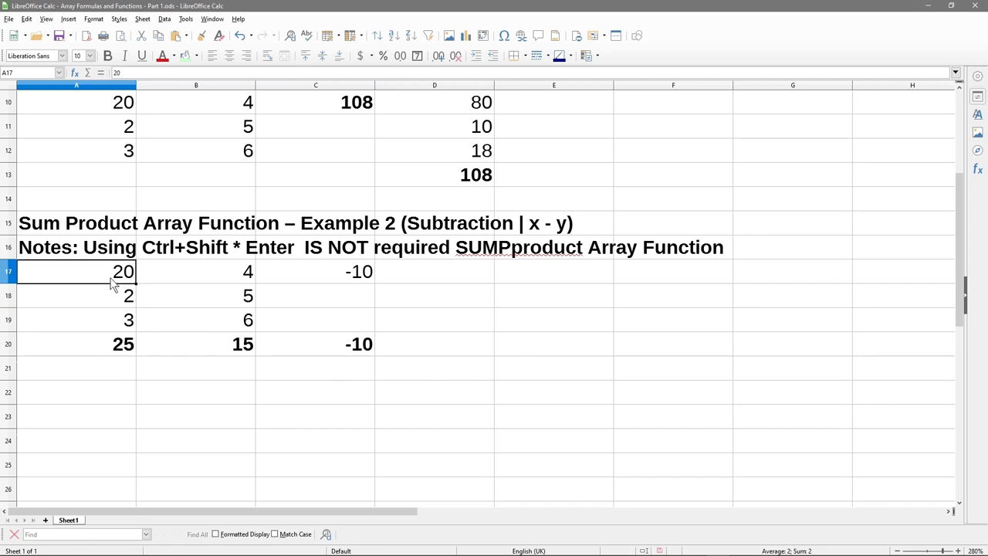
text(1)
Change cell B17 to 20 and compare the manual totals in row 20 with the SUMPRODUCT result in C17.
click(183, 279)
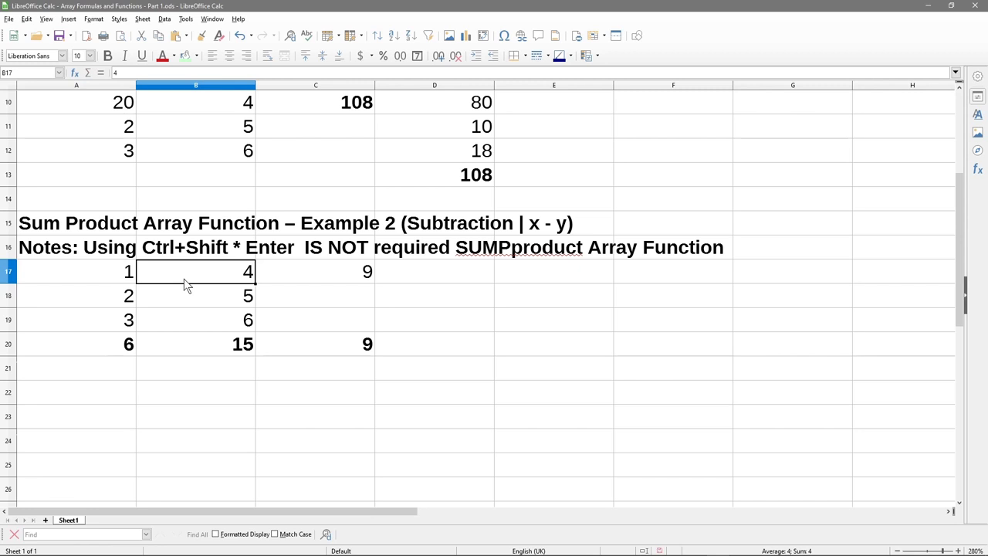
text(20)
key(Return)
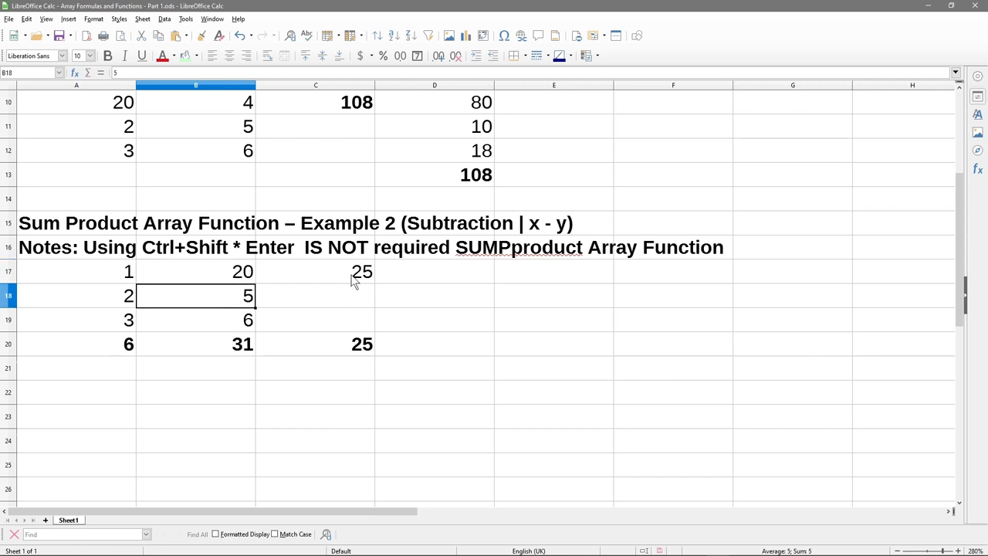
click(232, 348)
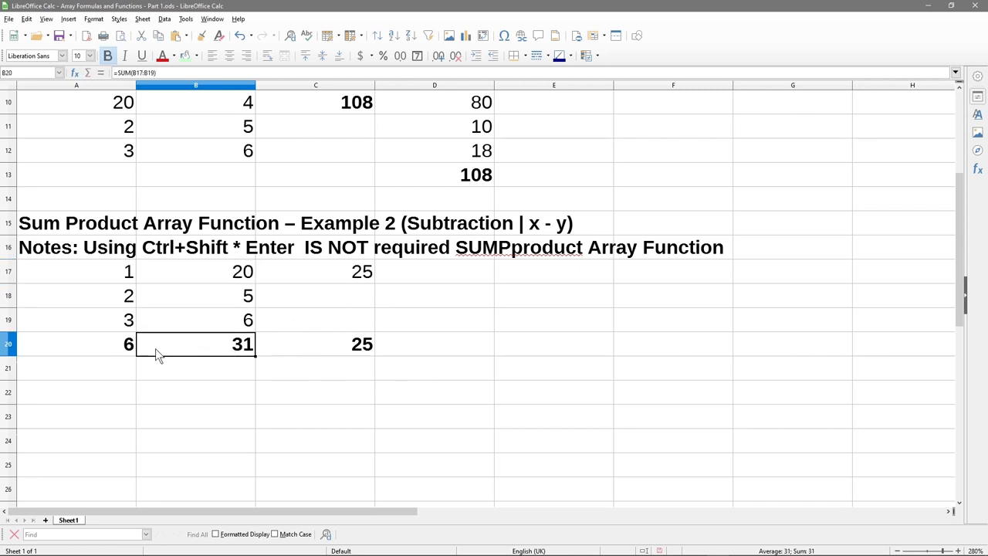
key(Left)
click(363, 346)
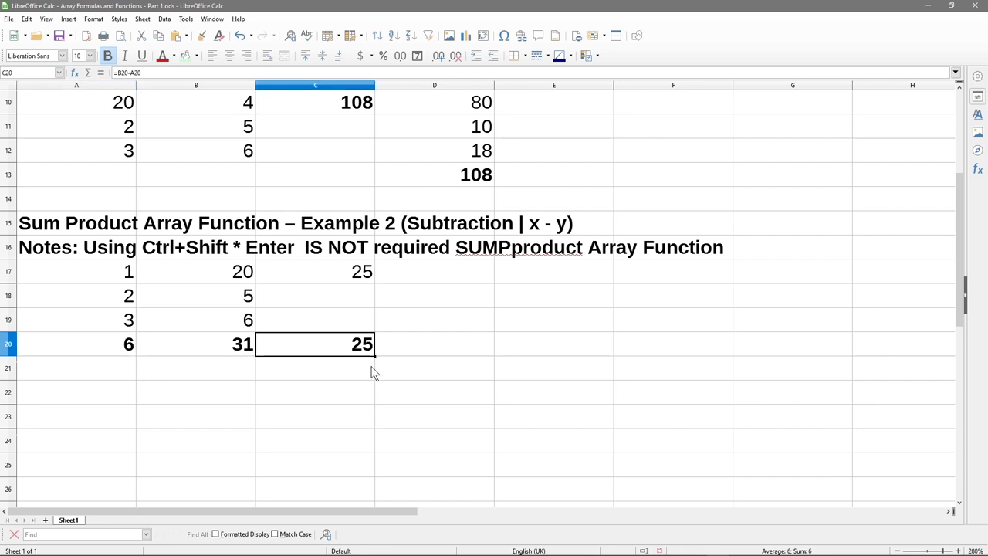
click(332, 278)
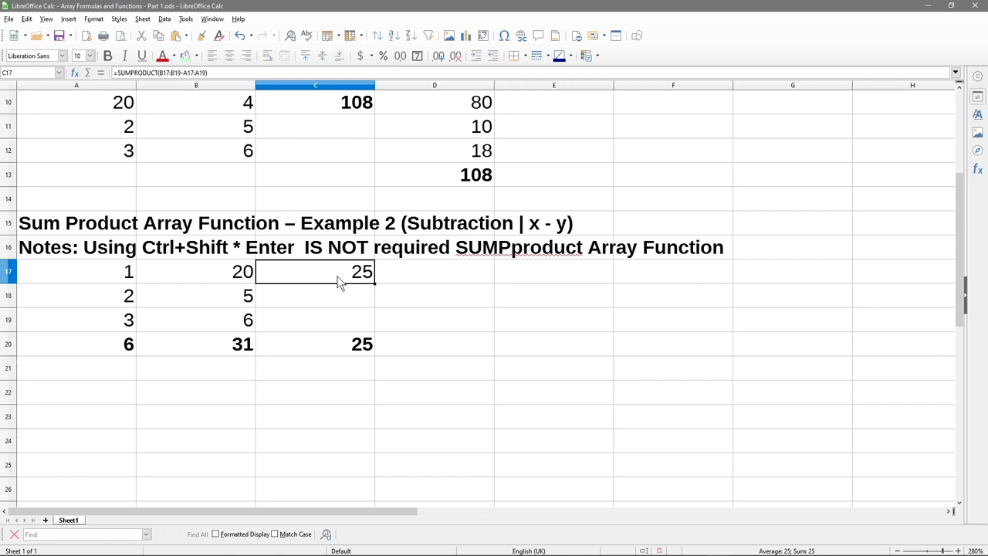
Enter the headings Month in A23 and Costs in B23 below the subtraction example.
scroll(338, 282, down, 2)
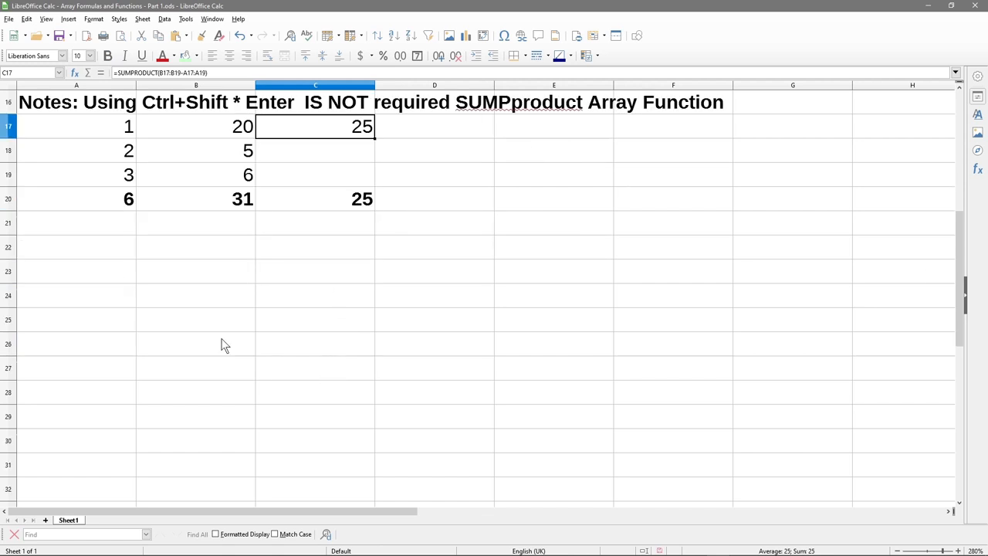
click(89, 282)
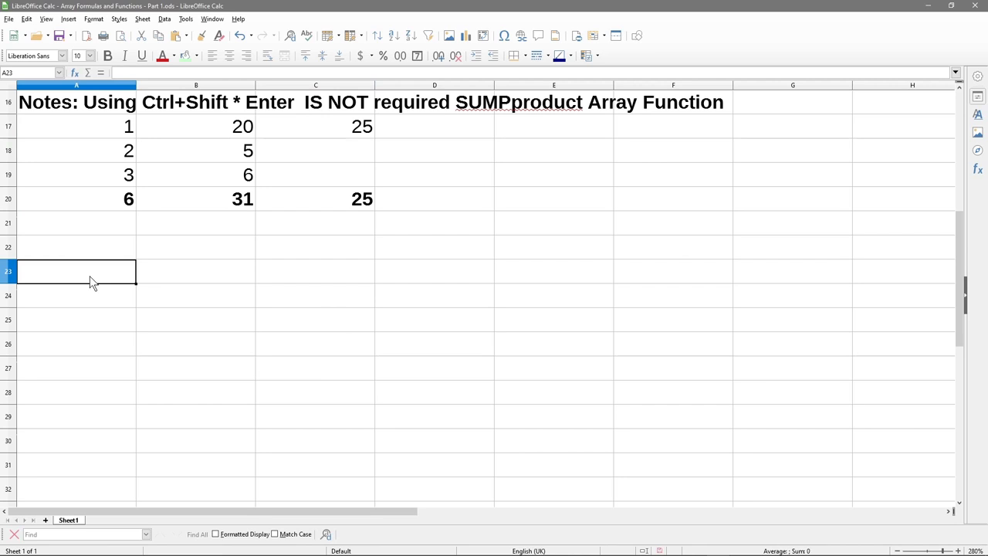
text(Month)
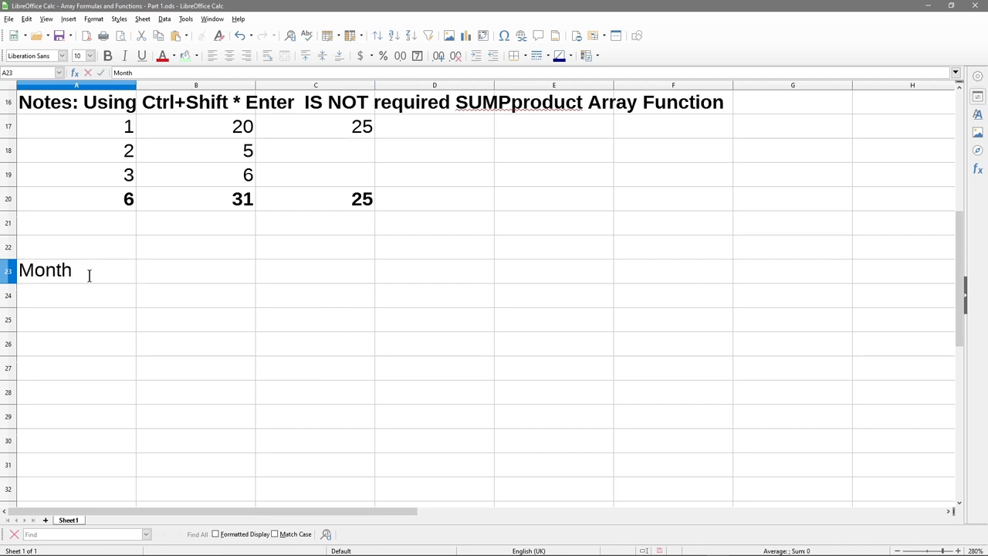
key(Return)
key(Up)
key(Right)
text(Co)
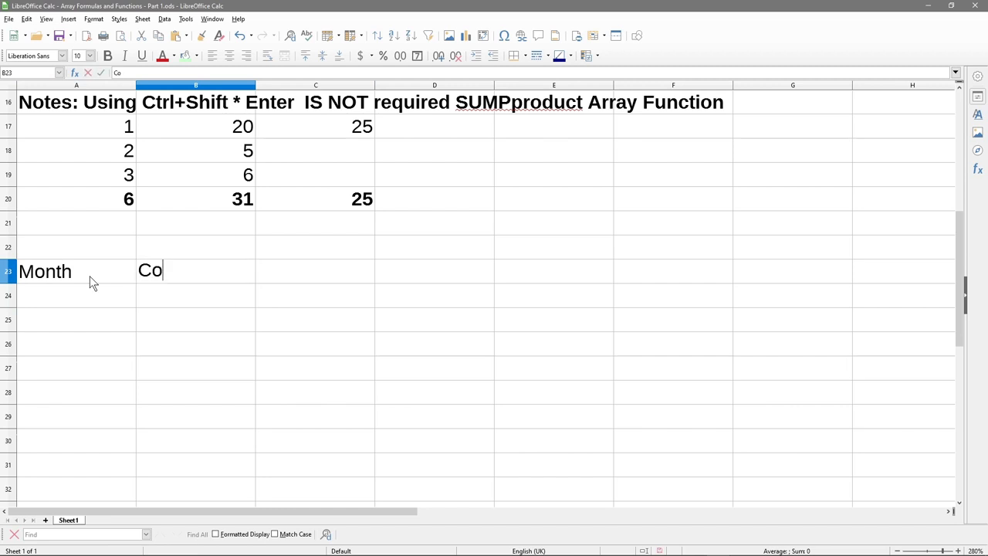
text(sts)
key(Return)
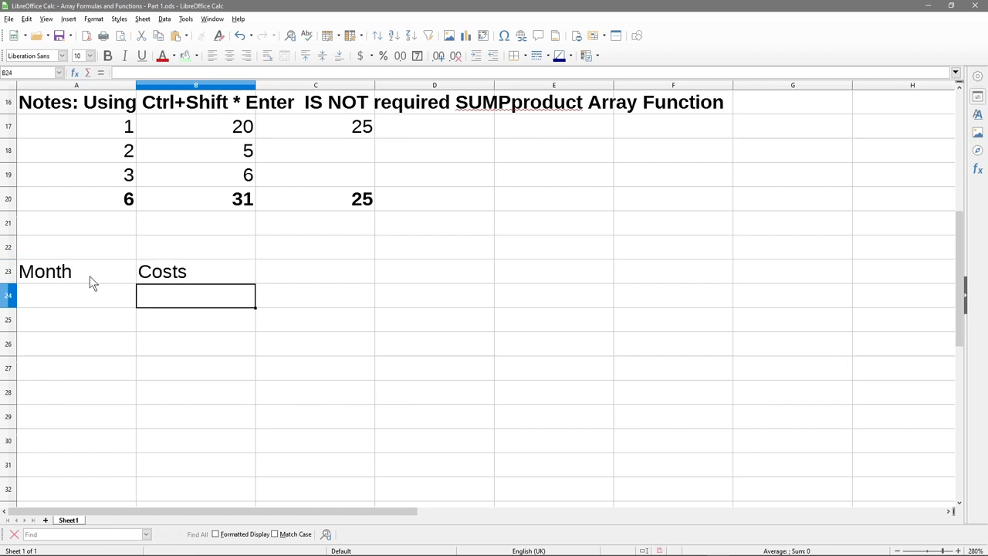
Enter the heading Revenue in cell C23, correcting its spelling.
key(Right)
key(Up)
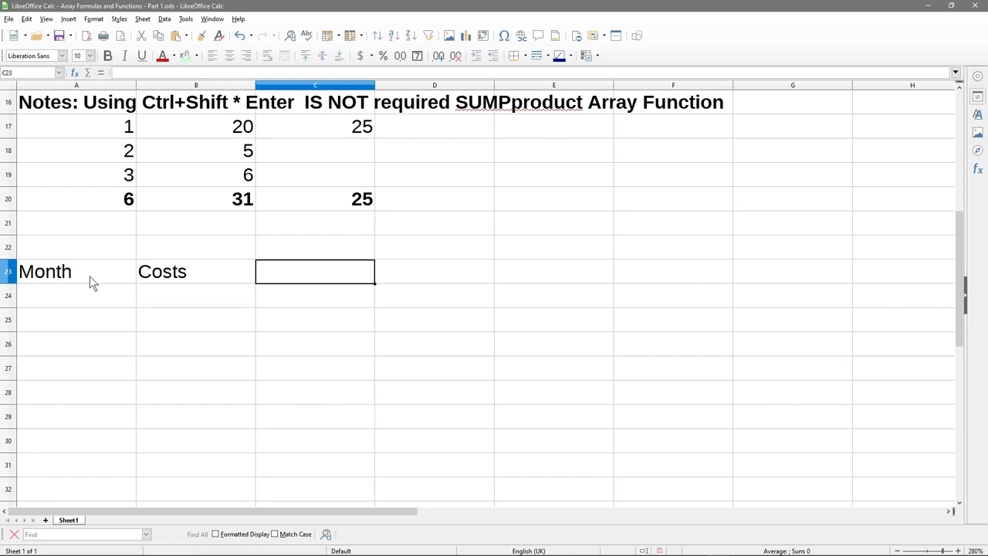
text(Reve)
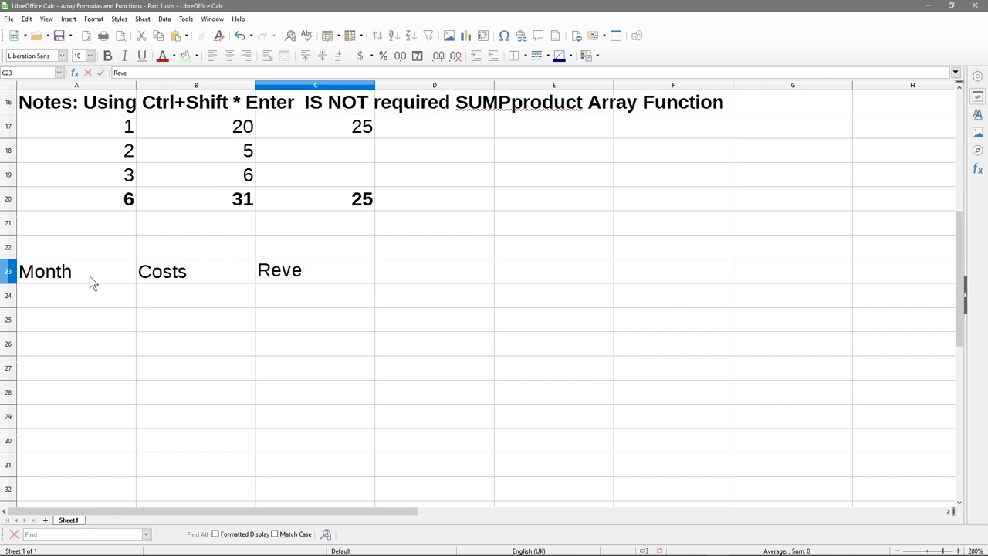
text(une)
key(Return)
key(Up)
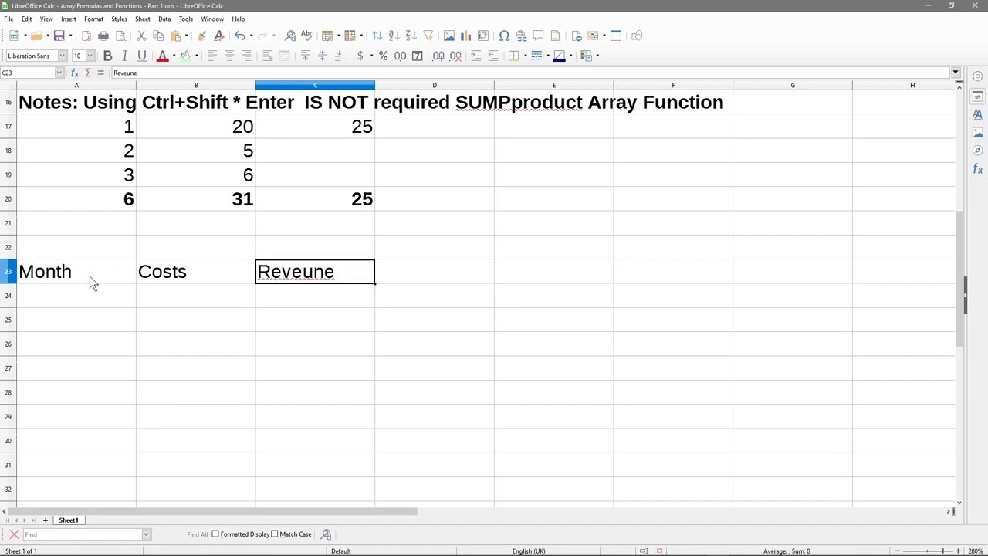
key(F2)
key(shift+Home)
text(R)
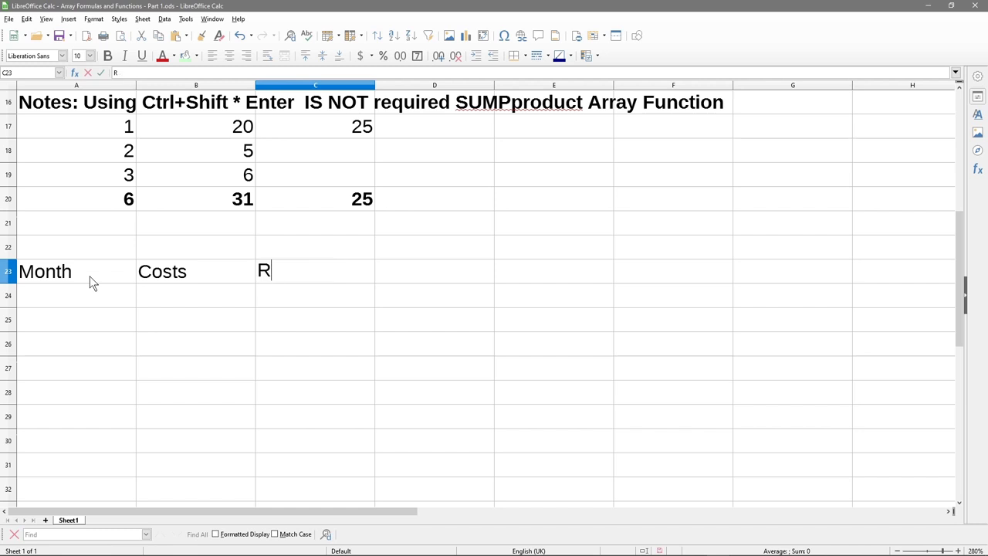
text(evenue)
key(Return)
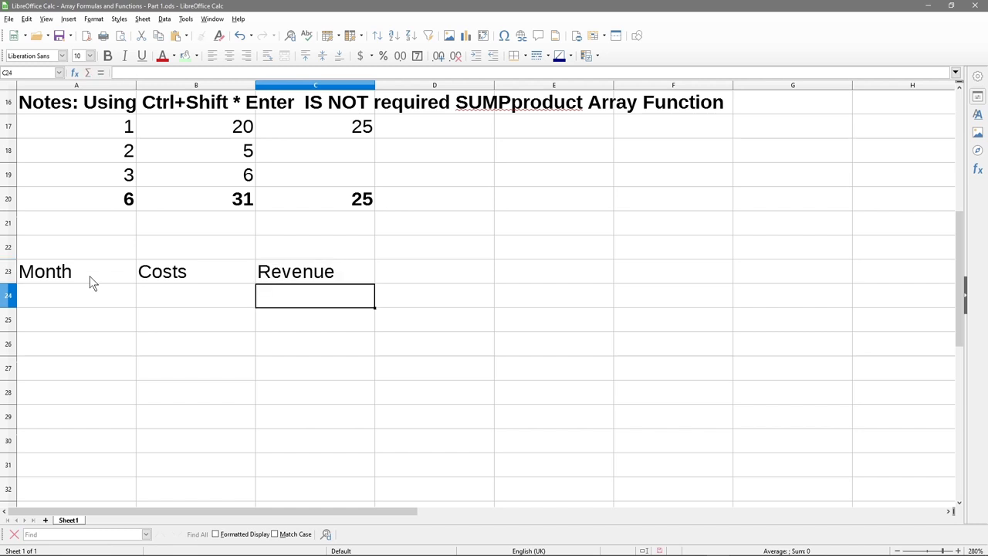
Make the table headings in A23:C23 bold.
drag(93, 276, 296, 280)
key(ctrl+b)
click(193, 306)
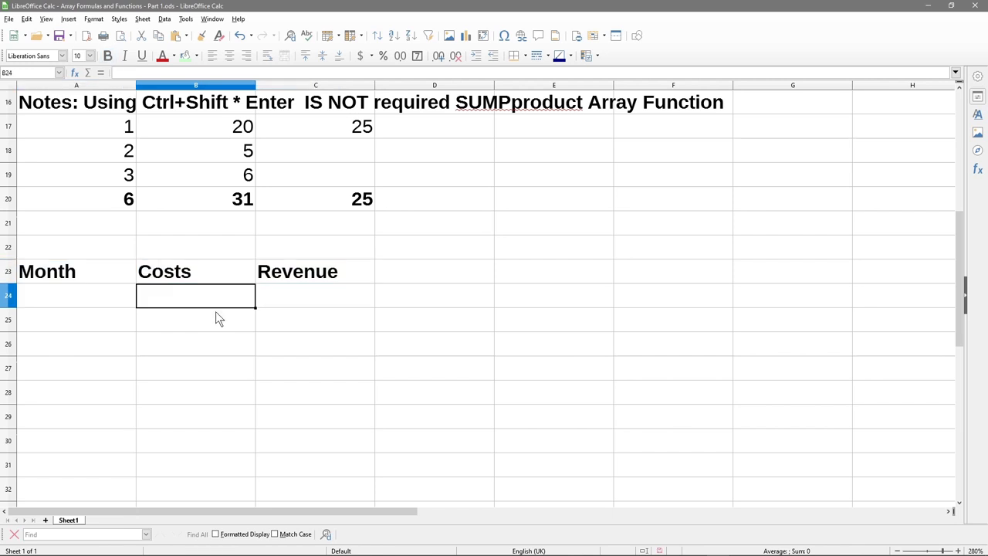
Enter January in A24 and fill the month series down to December in A35.
scroll(215, 311, down, 2)
click(86, 155)
text(Jan)
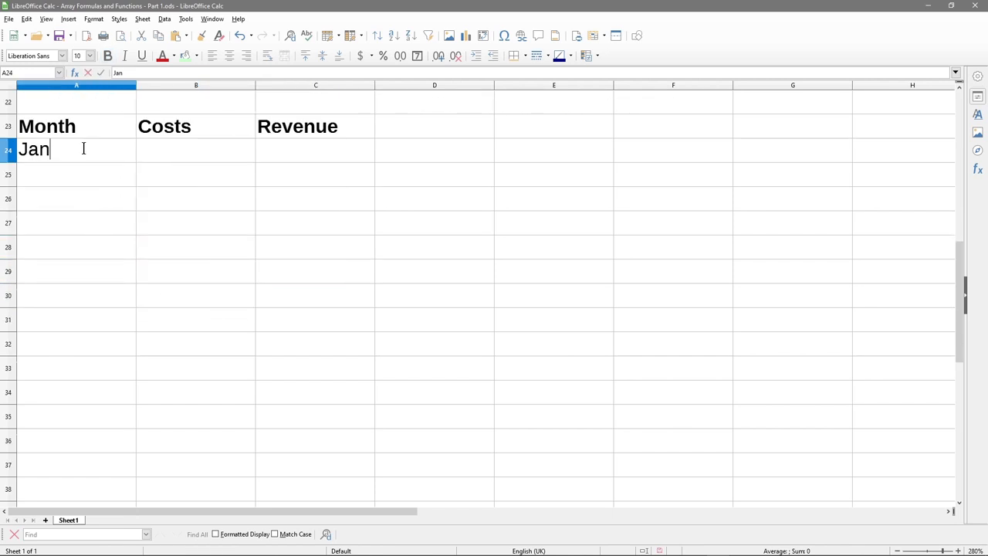
text(uary)
key(Return)
click(128, 160)
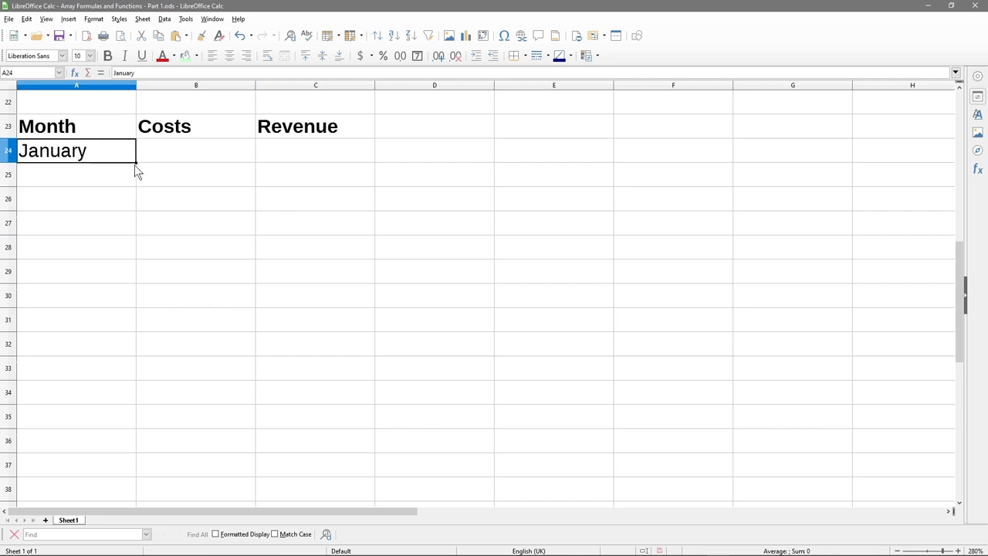
drag(135, 162, 129, 430)
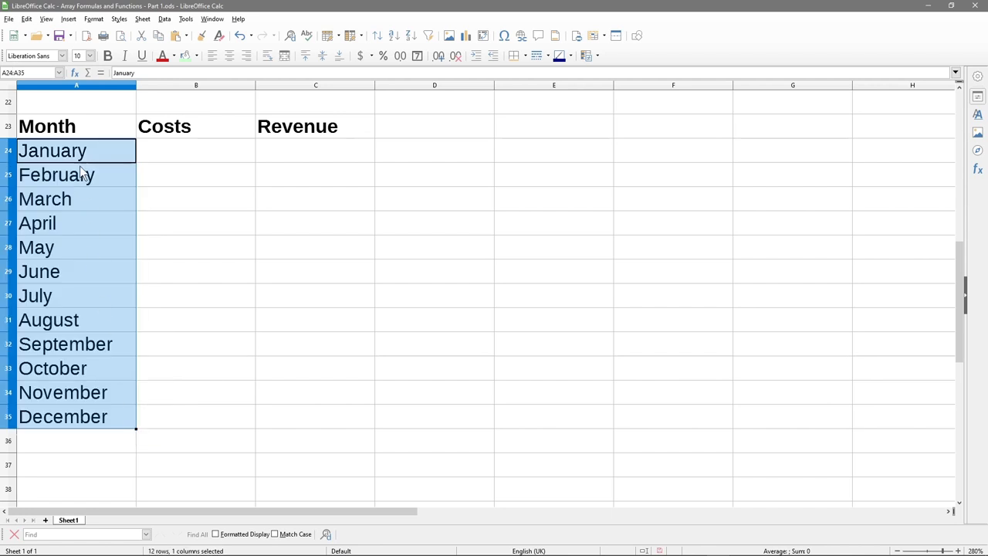
Format the Costs and Revenue cells B24:C35 as Currency.
scroll(194, 293, up, 1)
scroll(208, 232, down, 1)
click(221, 158)
drag(221, 158, 310, 421)
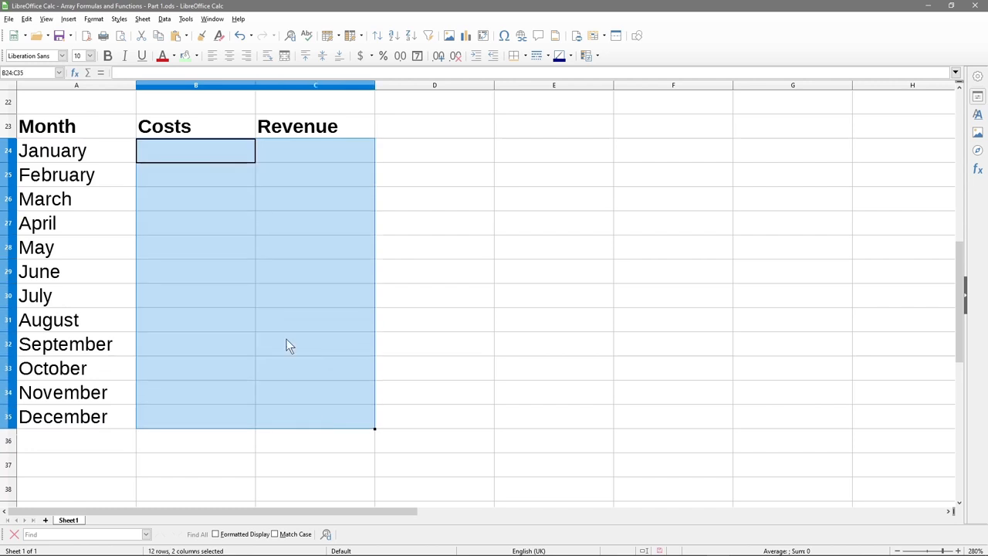
right_click(219, 200)
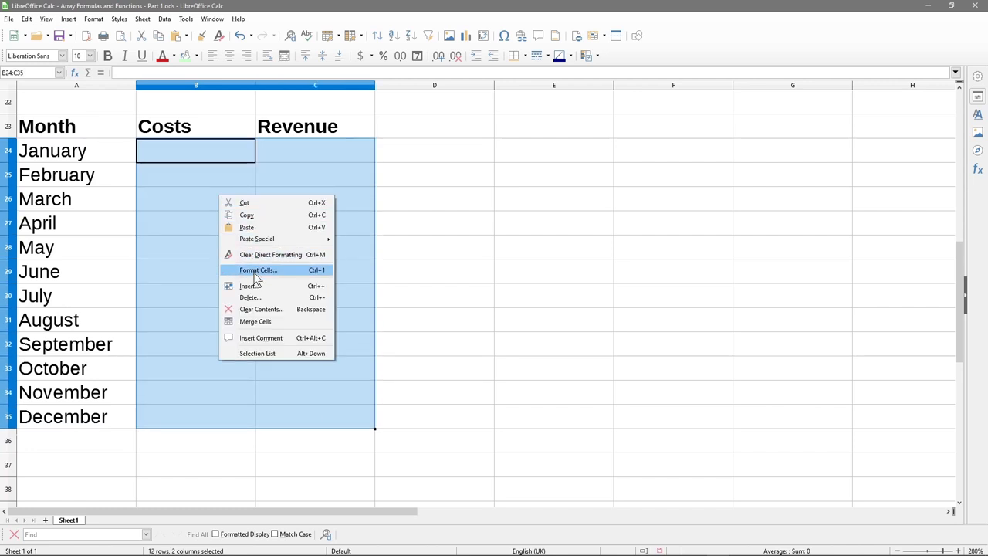
click(256, 271)
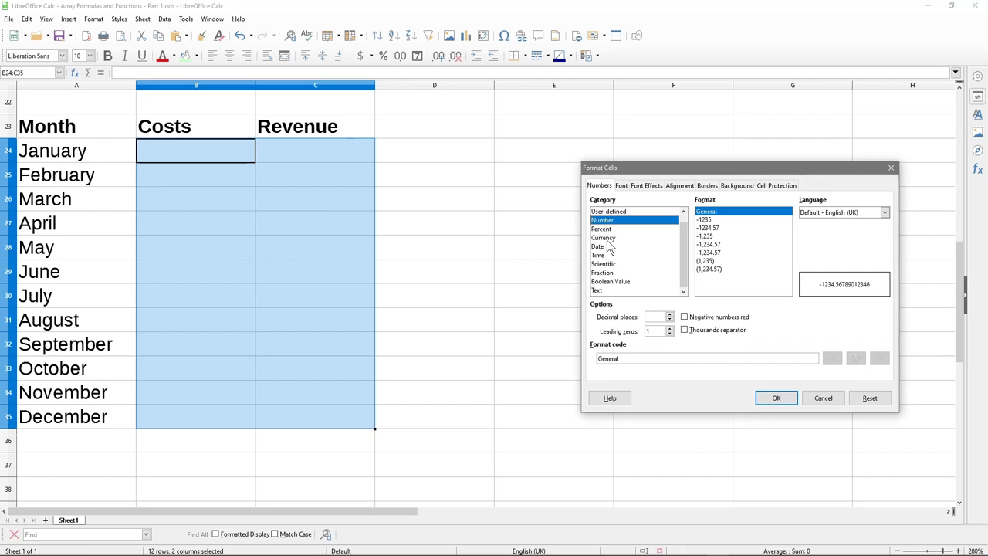
click(604, 238)
click(777, 399)
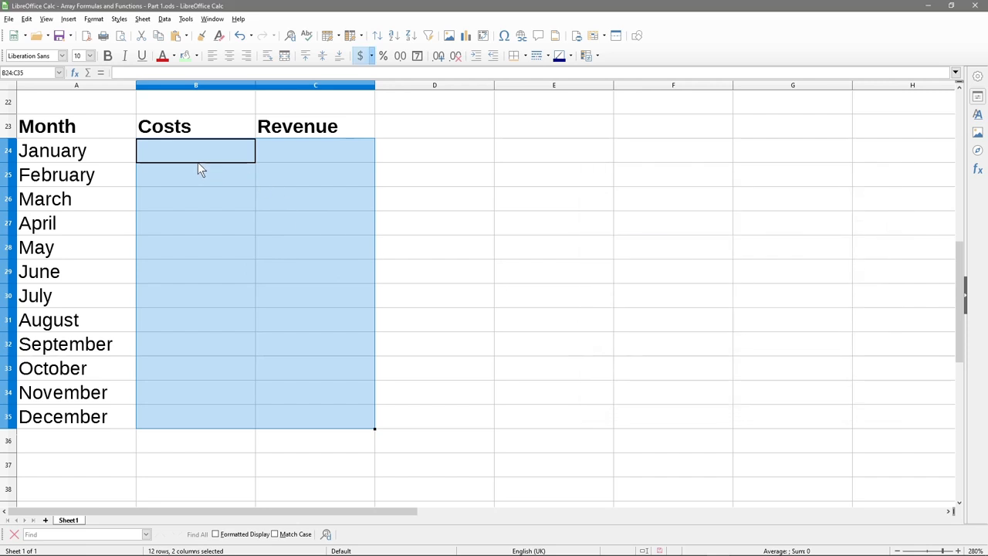
Enter a cost of 2800 for January in B24 and copy it down through June in B29.
click(196, 160)
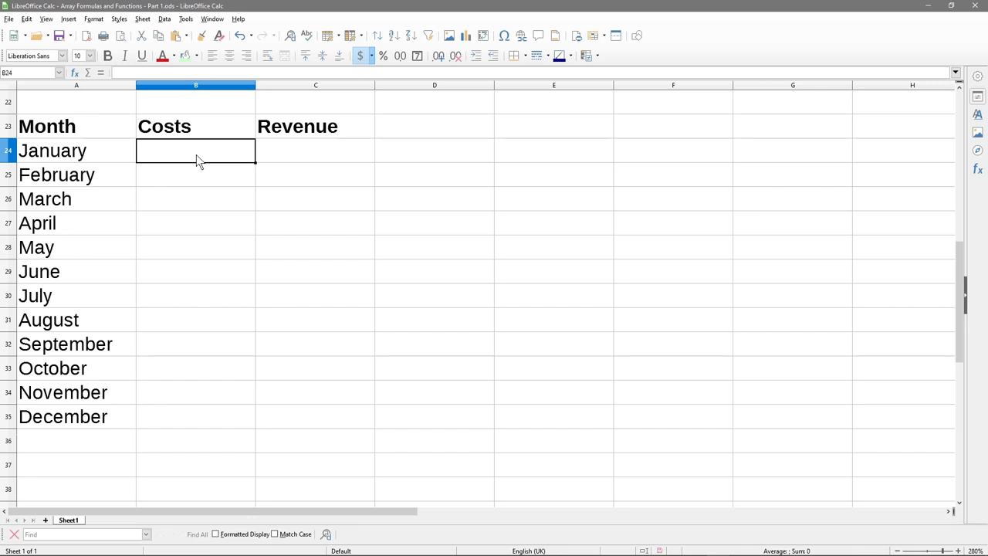
text(2800)
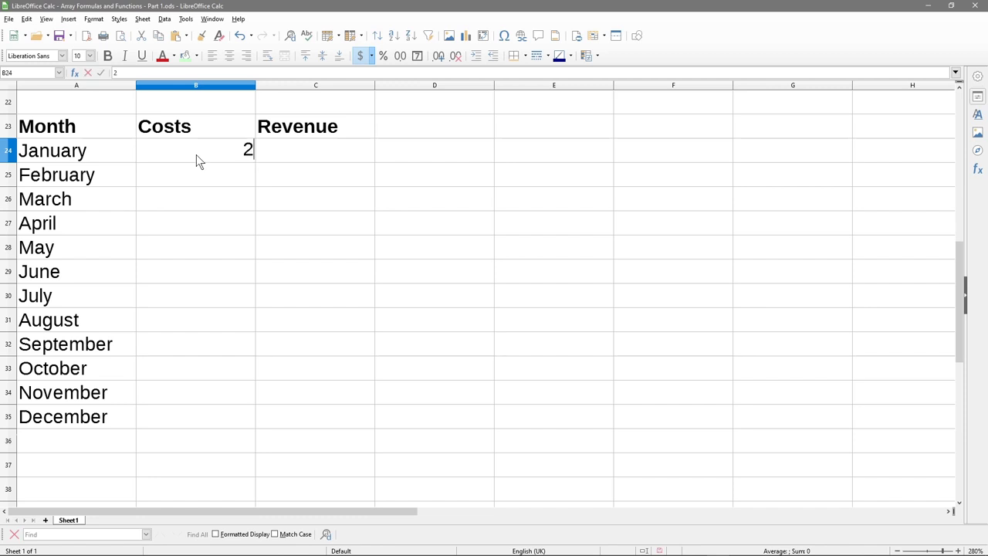
key(Return)
key(Up)
key(ctrl+c)
key(Down)
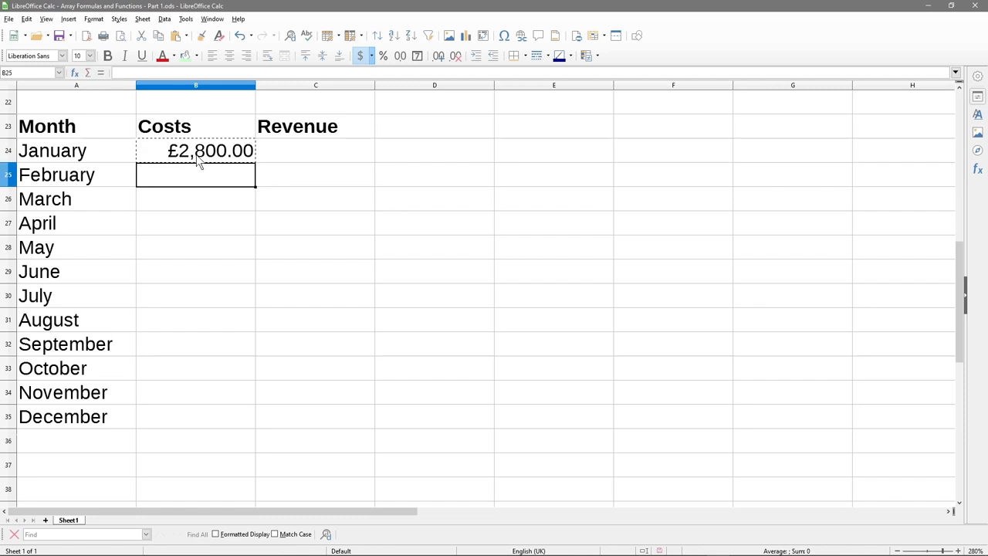
key(ctrl+v)
key(Down)
key(ctrl+v)
key(Down)
key(ctrl+v)
key(Down)
key(ctrl+v)
key(Down)
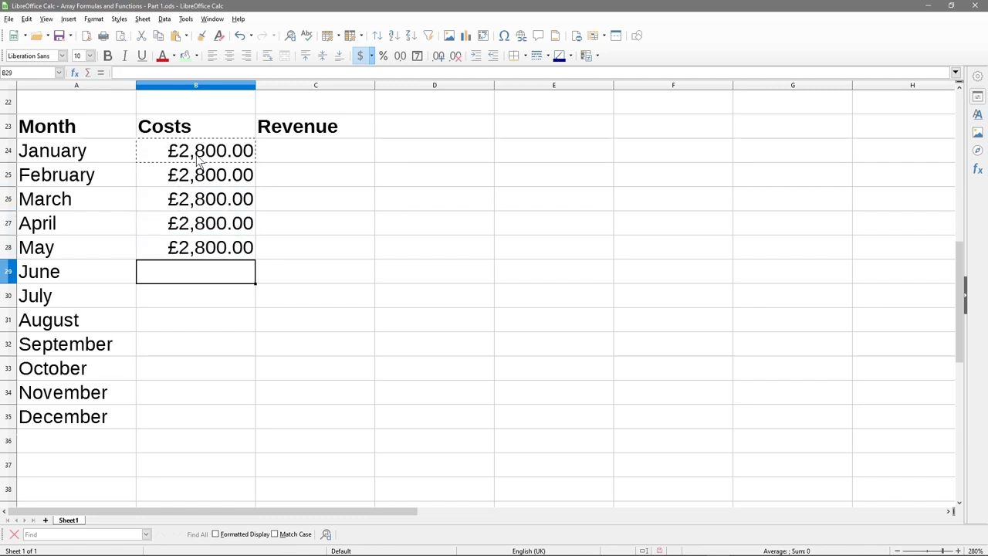
key(ctrl+v)
key(Down)
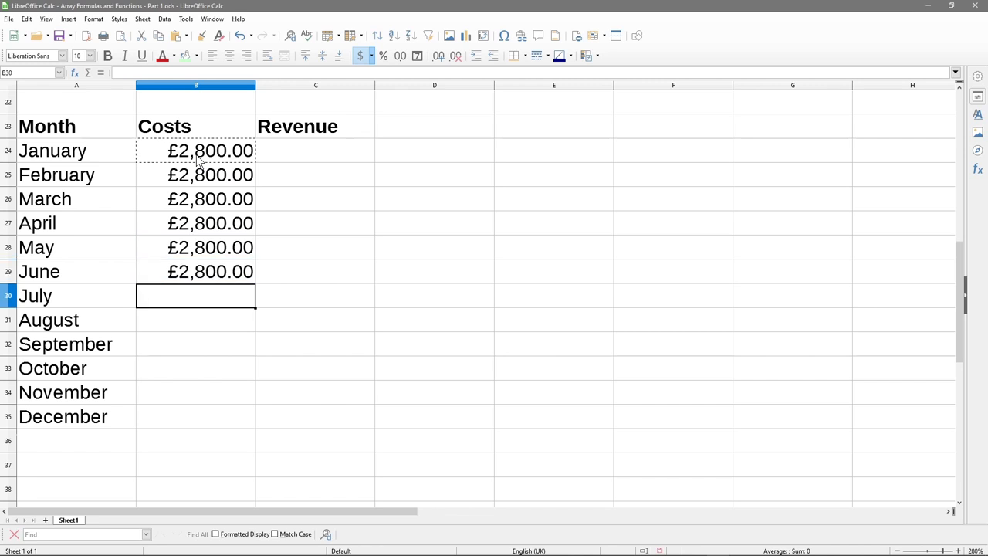
Enter a cost of 3400 for July in B30 and copy it down through October in B33.
text(3400)
key(Return)
key(Up)
key(ctrl+c)
key(Down)
key(ctrl+v)
key(Down)
text(v)
key(Up)
key(Down)
key(ctrl+v)
key(Down)
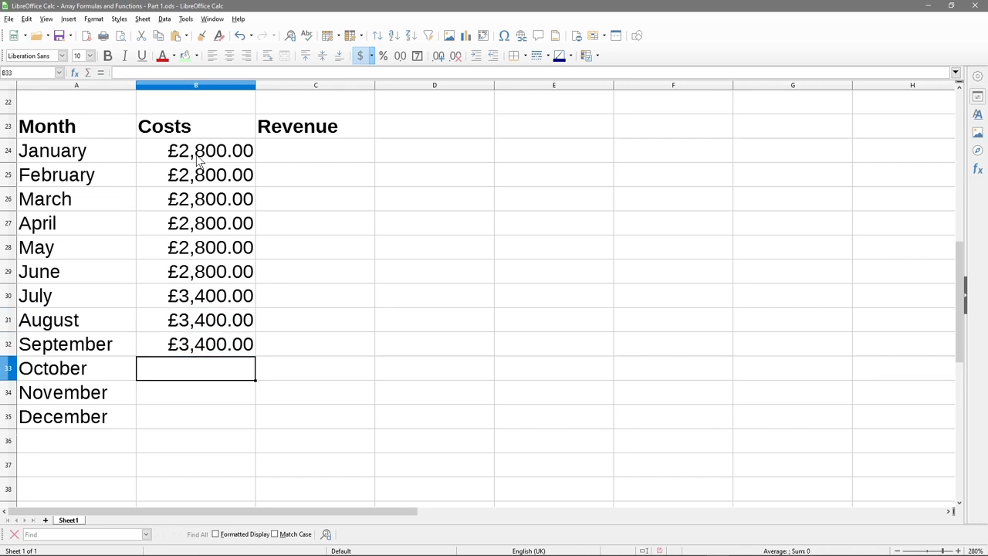
key(ctrl+v)
key(Down)
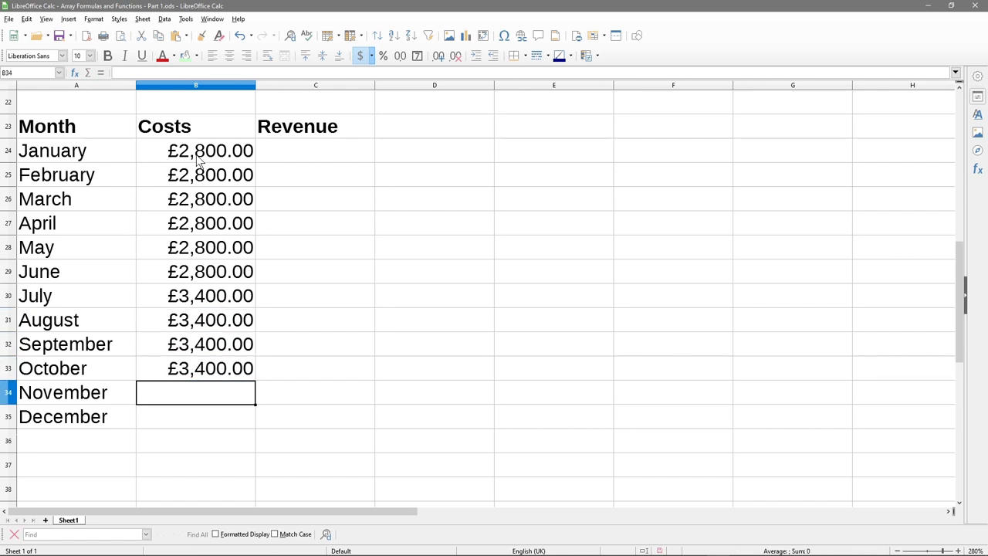
Enter a cost of 2600 for November in B34 and copy it to December in B35.
text(2600)
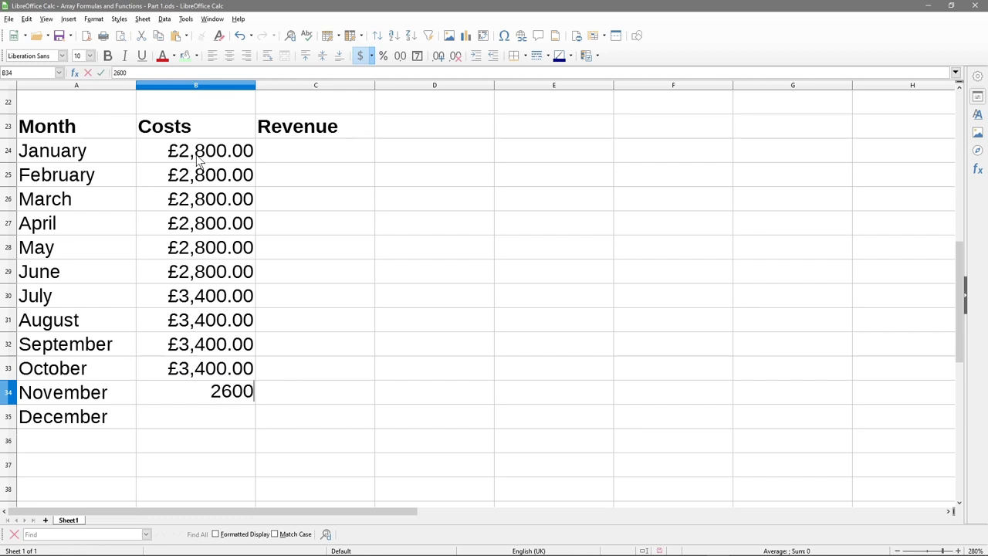
key(Return)
key(Up)
key(ctrl+c)
key(Down)
key(ctrl+v)
Enter revenue of 6000 for January in C24 and copy it down through June in C29.
key(Right)
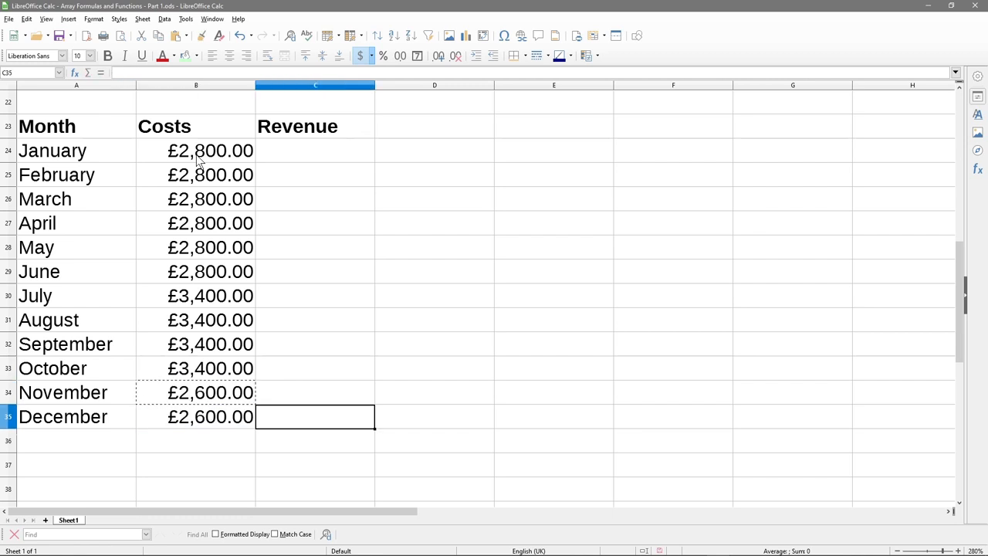
key(Up)
key(Up)
key(Up)
key(Up)
key(Up)
key(Up)
key(Up)
key(Up)
key(Up)
key(Up)
key(Up)
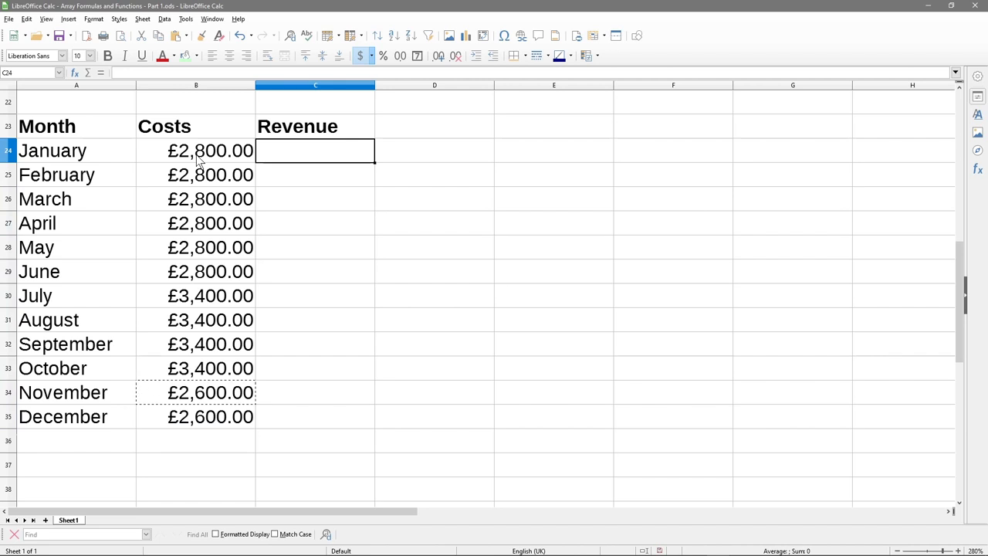
text(6000)
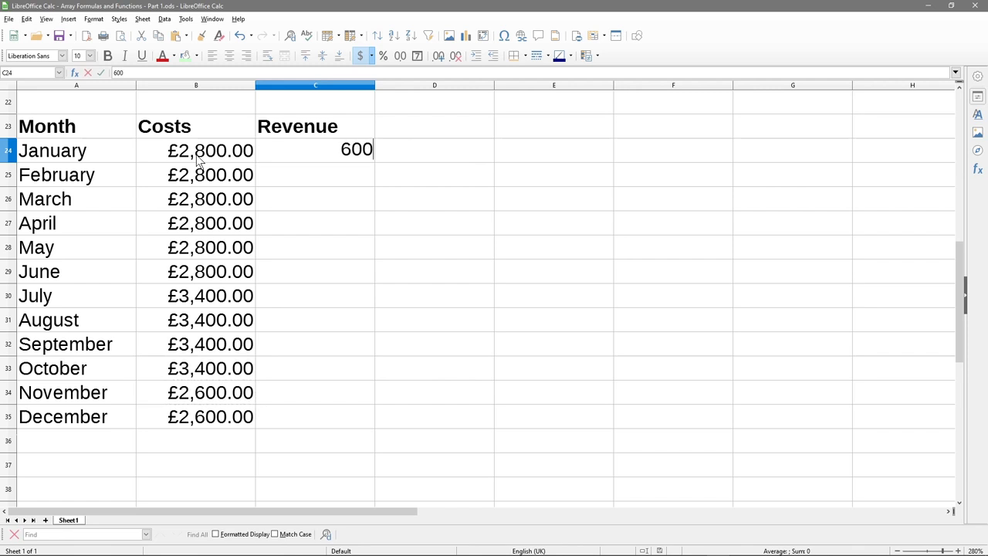
key(Return)
key(Up)
key(ctrl+c)
key(Down)
key(ctrl+v)
key(Down)
text(v)
key(Down)
key(ctrl+v)
key(Up)
key(Up)
key(Down)
key(ctrl+v)
key(Down)
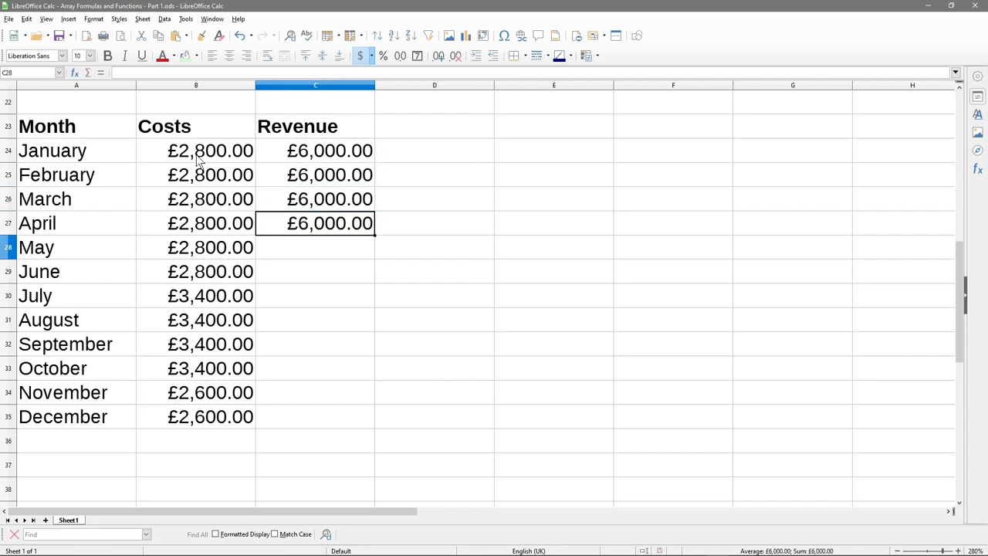
key(Down)
key(ctrl+v)
key(Down)
key(ctrl+v)
key(Down)
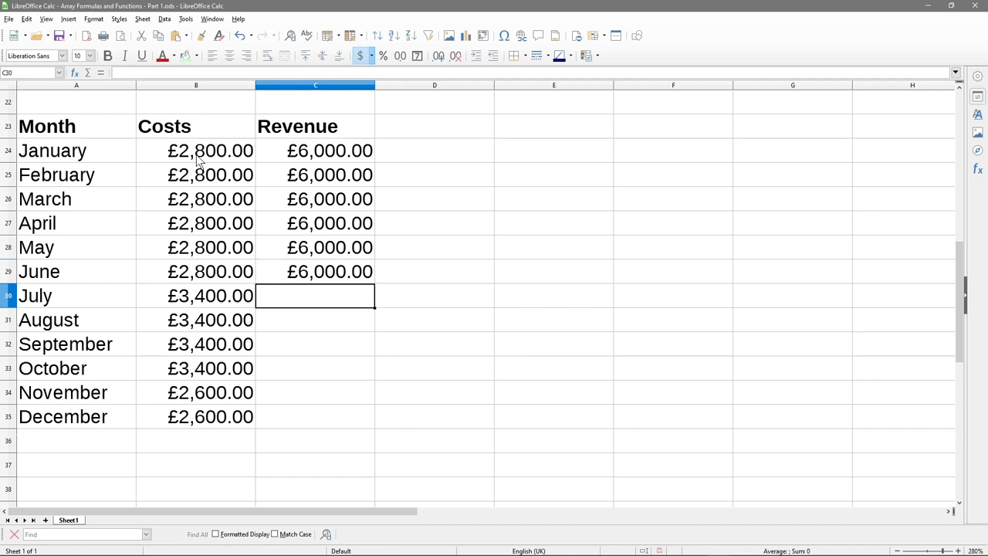
Enter revenue of 7000 for July in C30 and copy it down through October in C33.
text(7000)
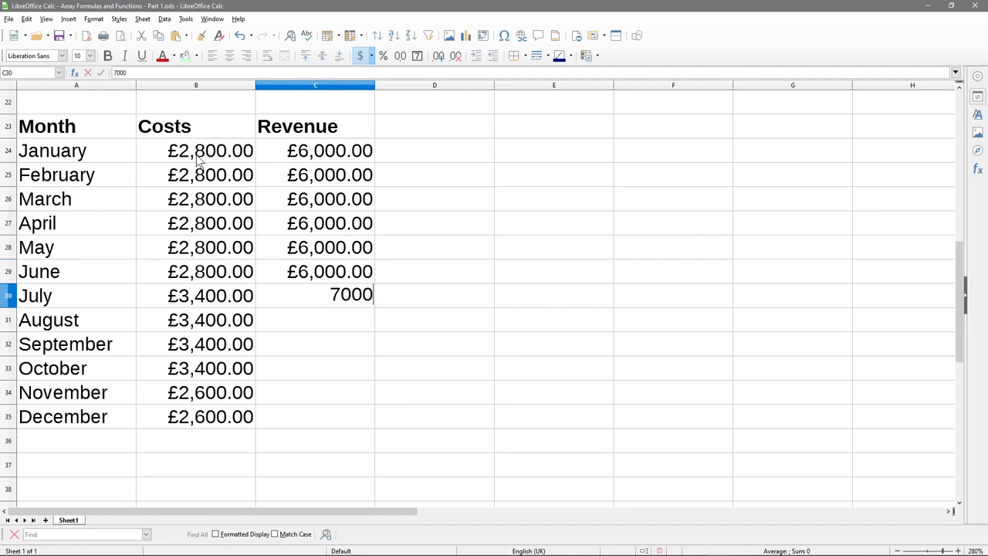
key(Return)
key(Up)
key(ctrl+c)
key(Down)
text(v)
key(Down)
key(ctrl+v)
key(Up)
key(Up)
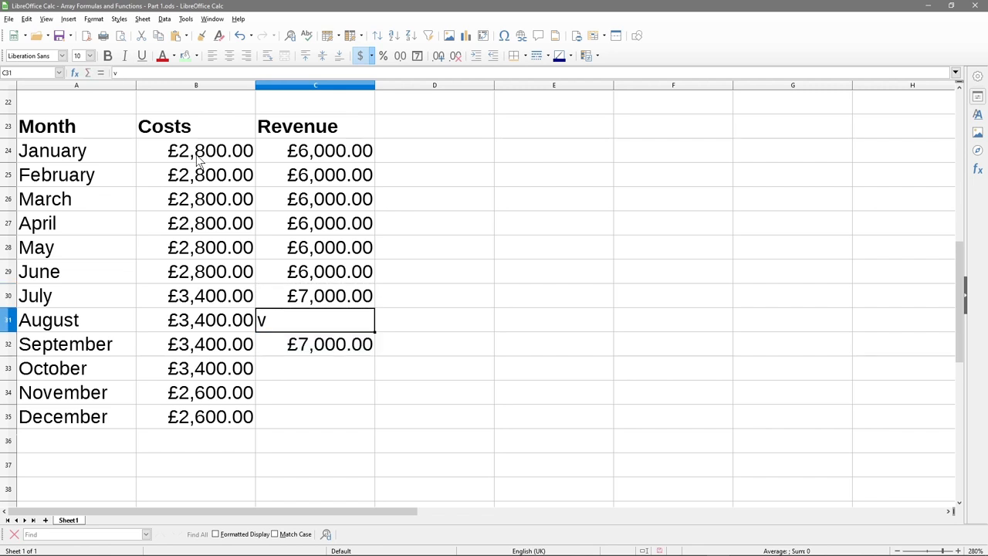
key(ctrl+c)
key(Down)
key(ctrl+v)
key(Down)
key(Down)
key(ctrl+v)
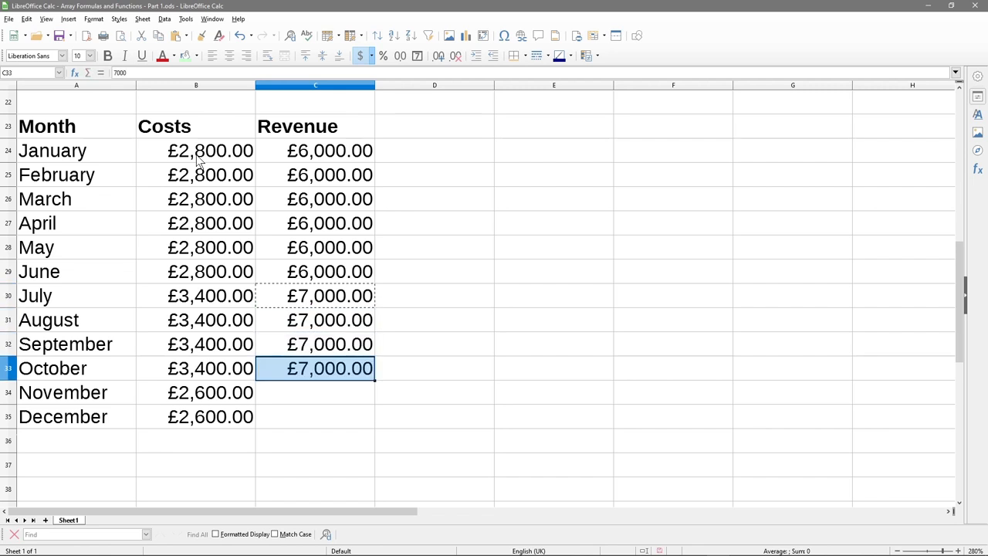
Enter revenue of 5600 for November in C34 and copy it to December in C35.
key(Down)
key(ctrl+v)
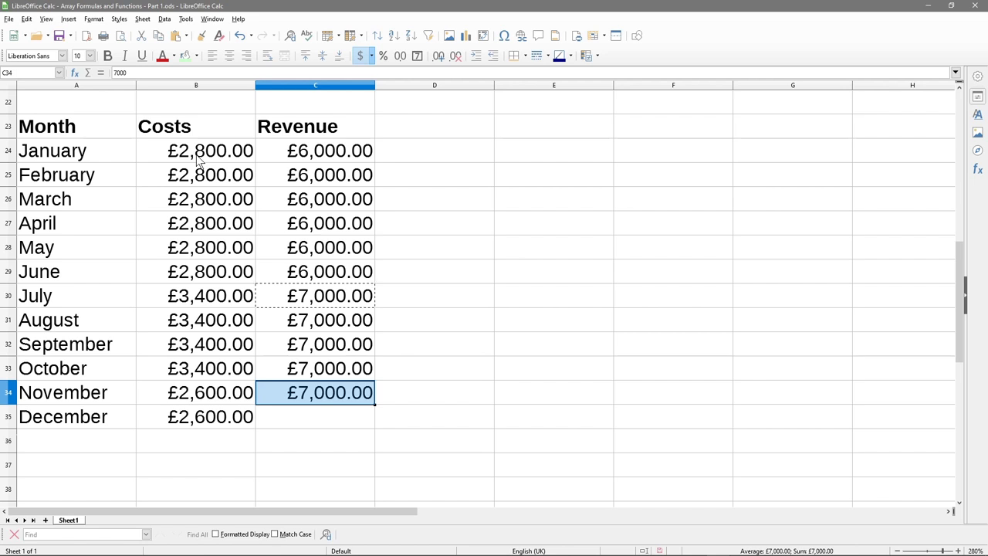
text(5600)
key(Return)
key(Up)
key(Down)
key(ctrl+c)
key(Down)
key(ctrl+v)
text(5)
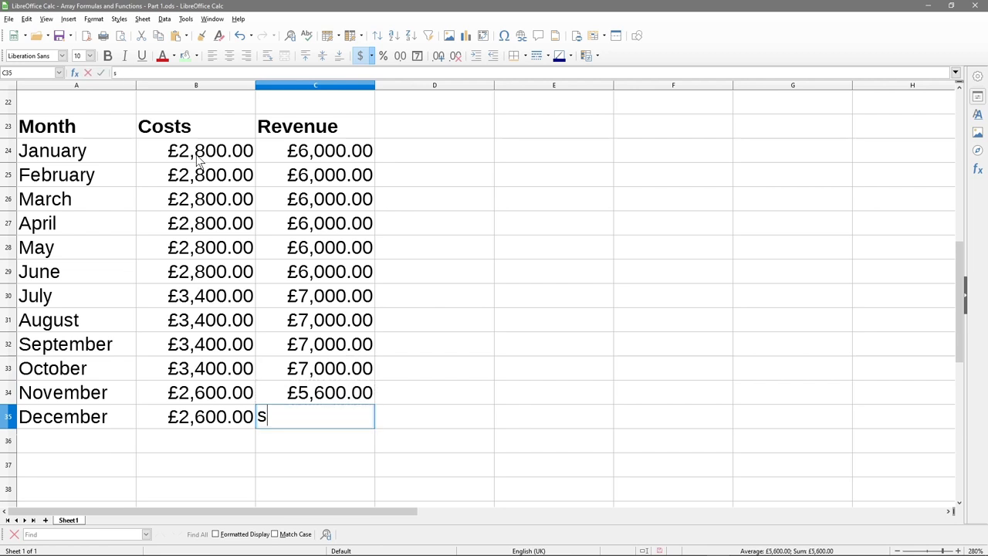
key(Escape)
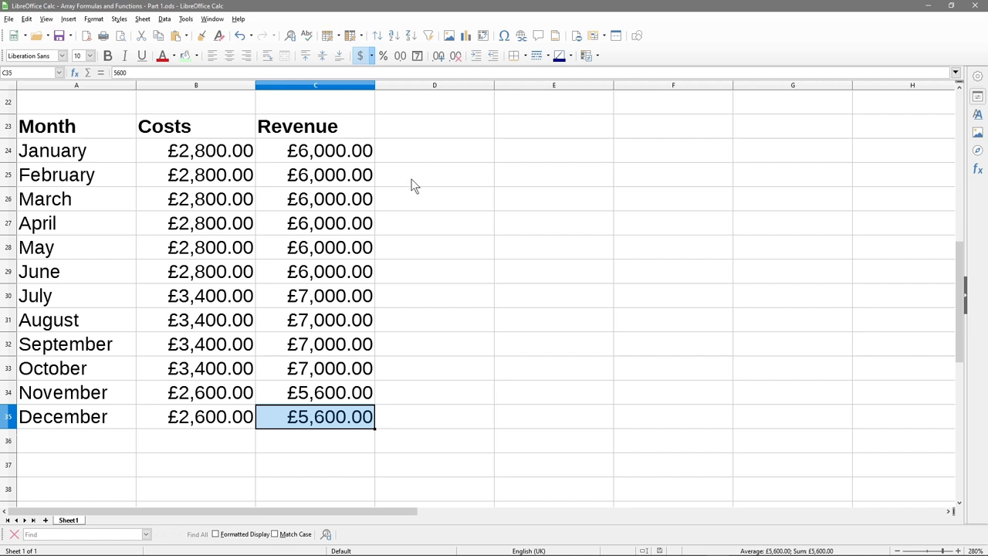
Add the heading Profit in D23 and make it bold.
click(406, 128)
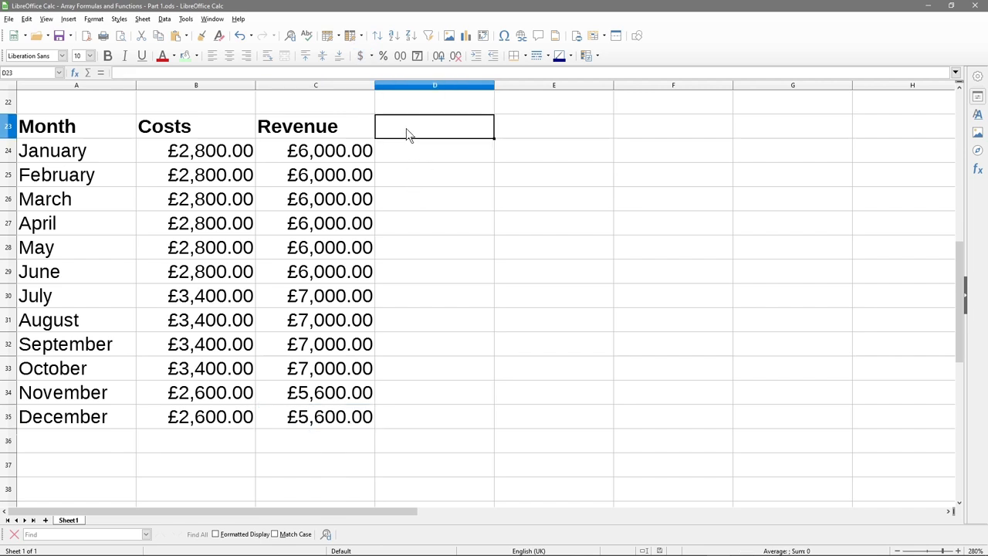
text(Profit)
key(Return)
click(406, 129)
key(ctrl+b)
key(Return)
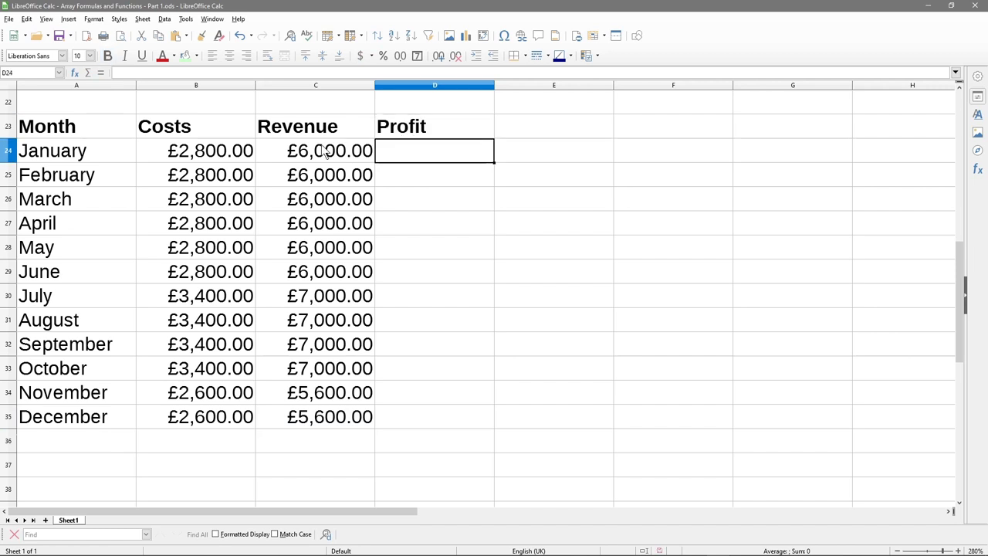
Calculate January's profit in D24 with =C24-B24 and fill the formula down to D35.
key(Left)
key(Left)
click(410, 152)
text(=)
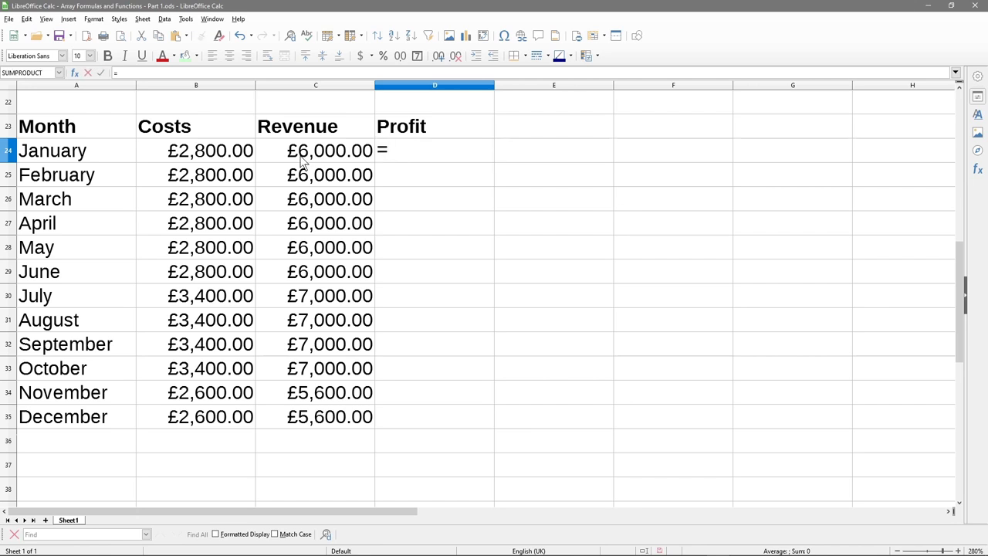
click(303, 164)
text(=)
key(BackSpace)
text(-)
click(183, 154)
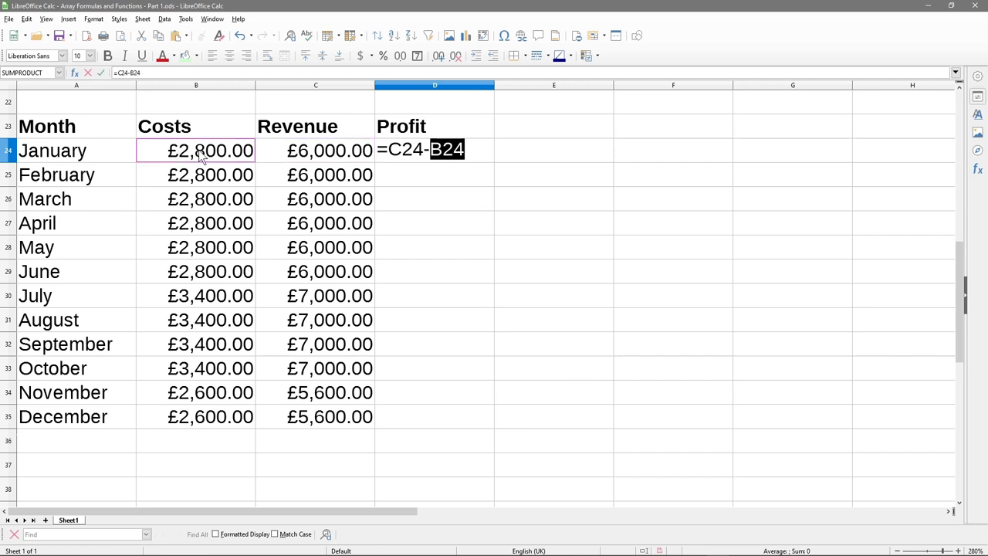
key(Return)
click(413, 154)
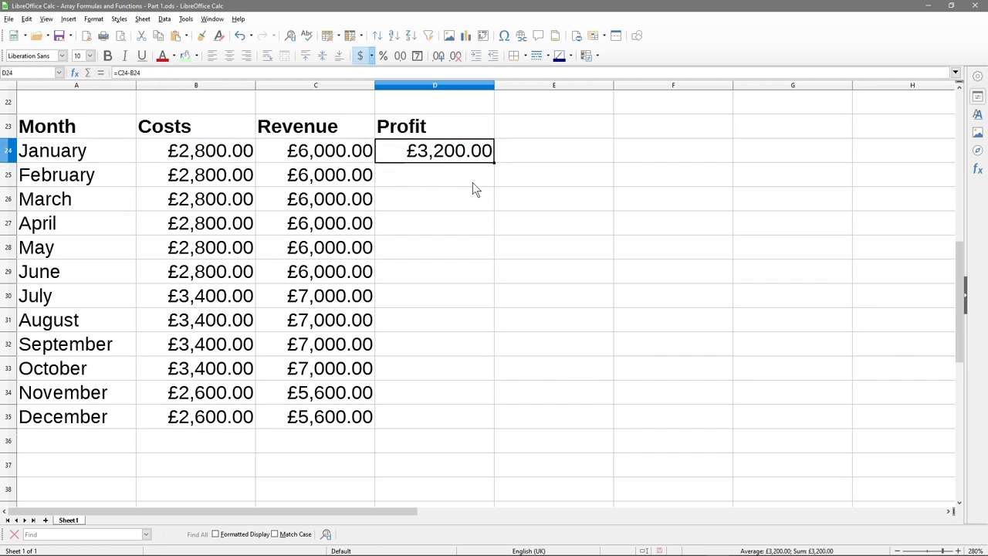
drag(494, 162, 491, 423)
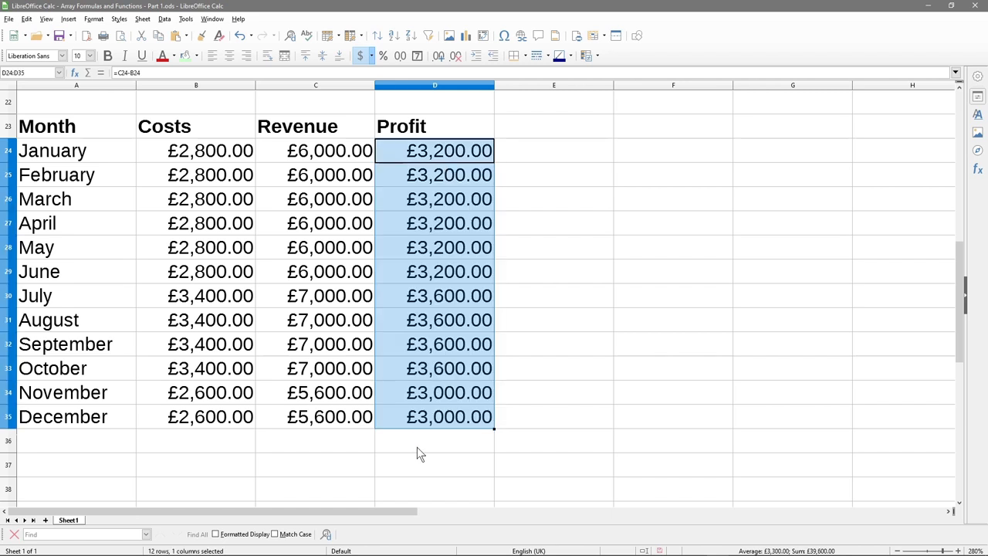
Total the Profit column in D36 with =SUM(D24:D35).
click(421, 446)
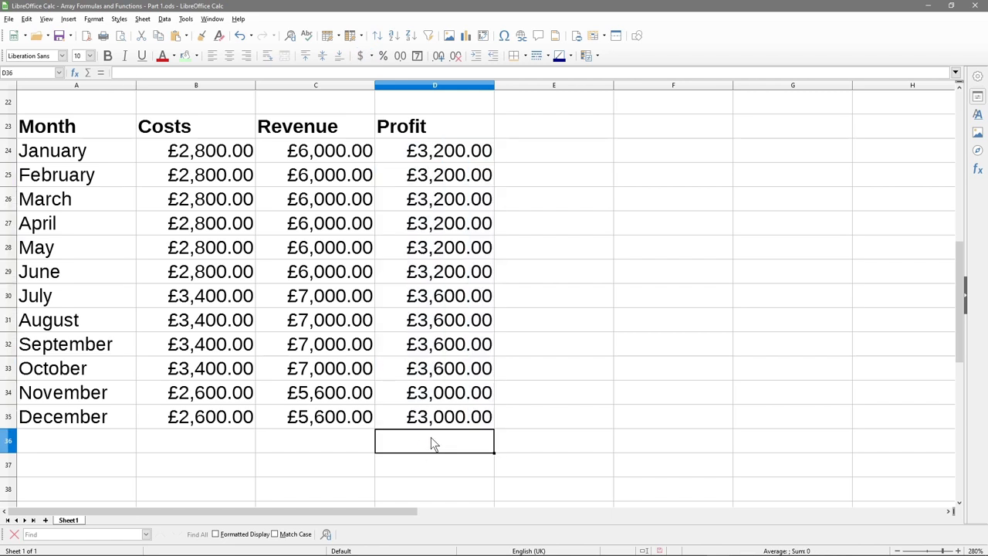
click(88, 75)
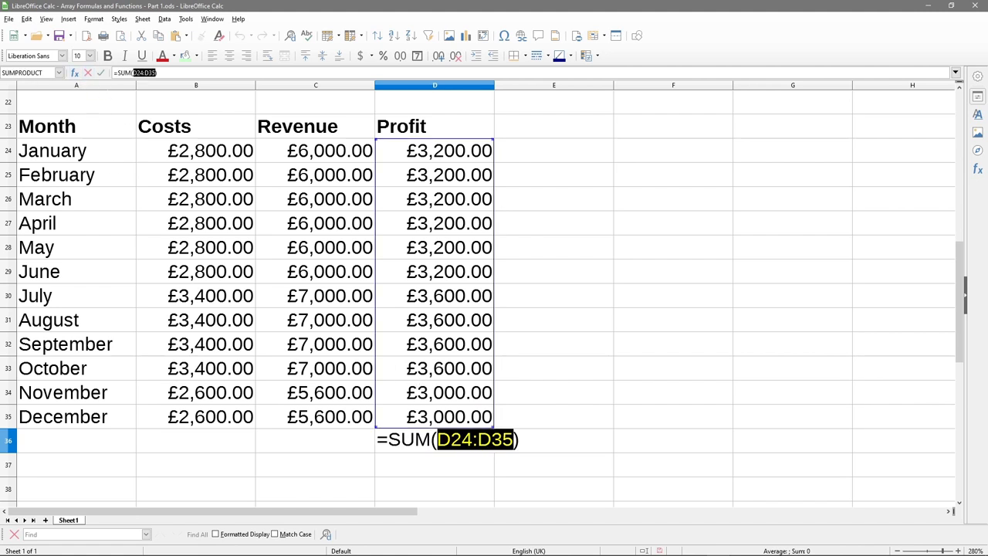
key(Return)
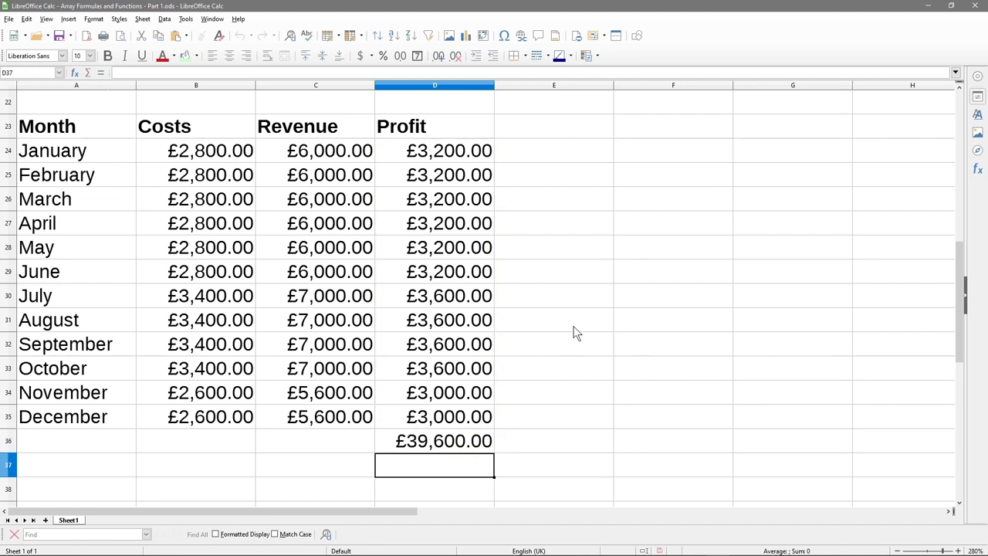
Total the Revenue column in C36 and make the totals in C36:D36 bold.
click(438, 447)
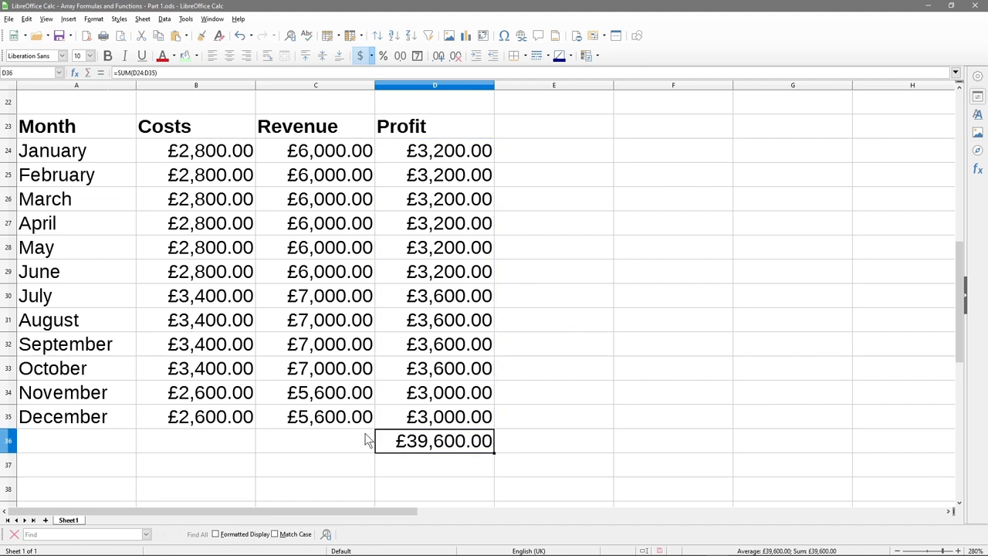
drag(337, 441, 338, 155)
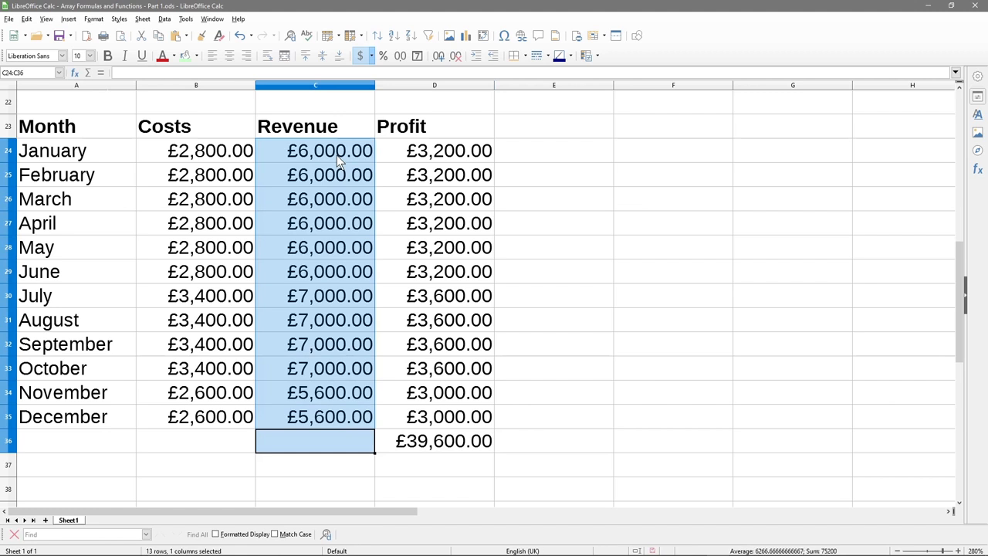
click(322, 447)
drag(413, 447, 337, 452)
key(ctrl+b)
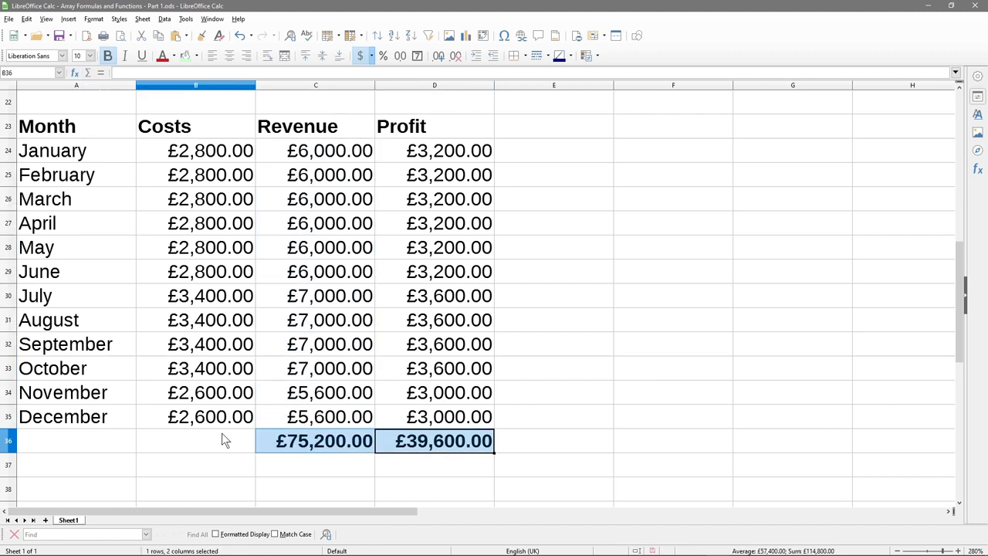
Total the Costs column in B36 with =SUM(B24:B35) and make the total bold.
drag(223, 446, 203, 166)
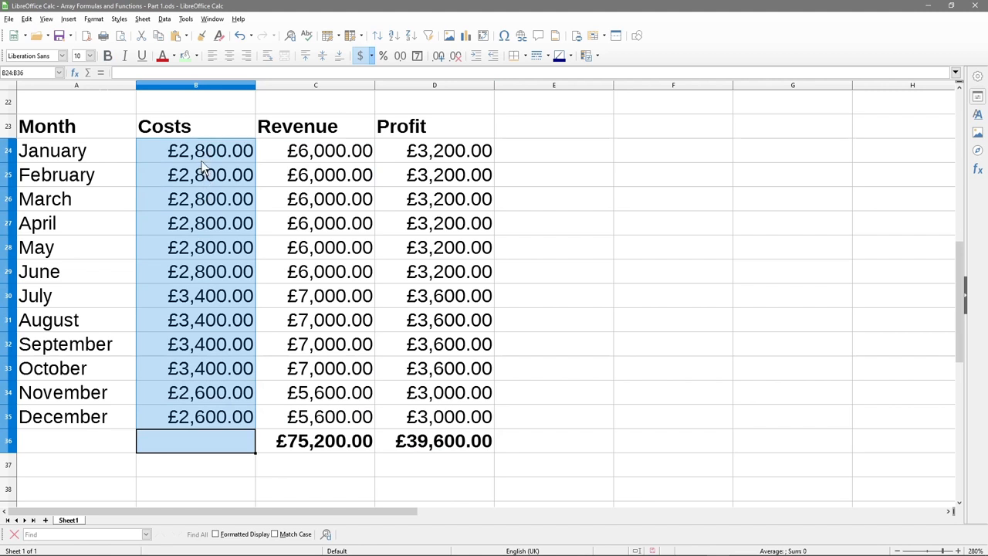
click(104, 56)
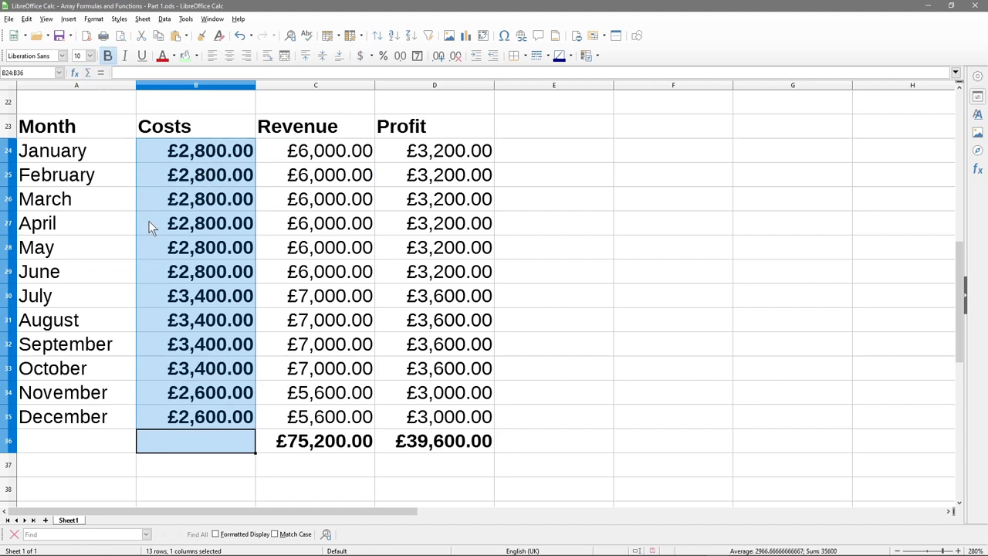
click(108, 56)
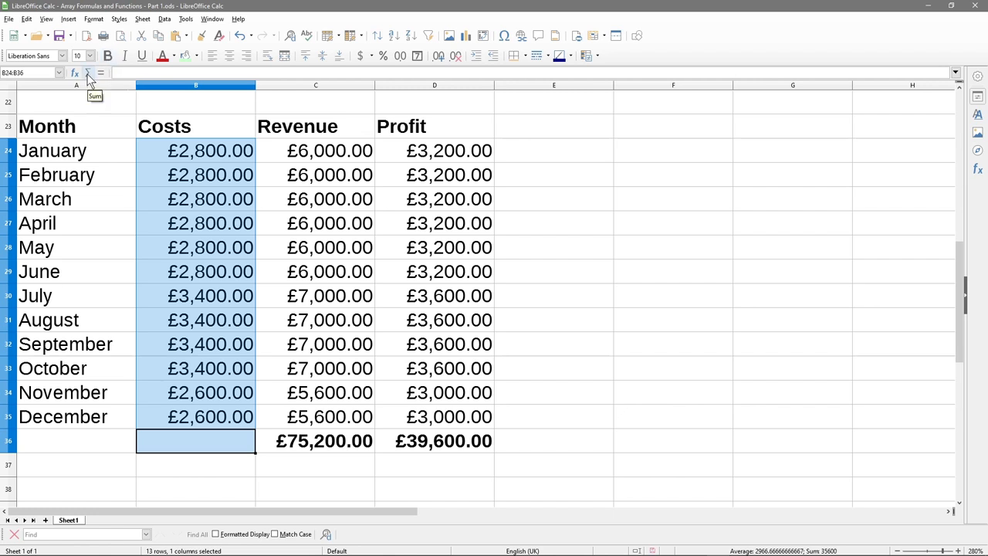
click(88, 73)
click(220, 439)
key(ctrl+b)
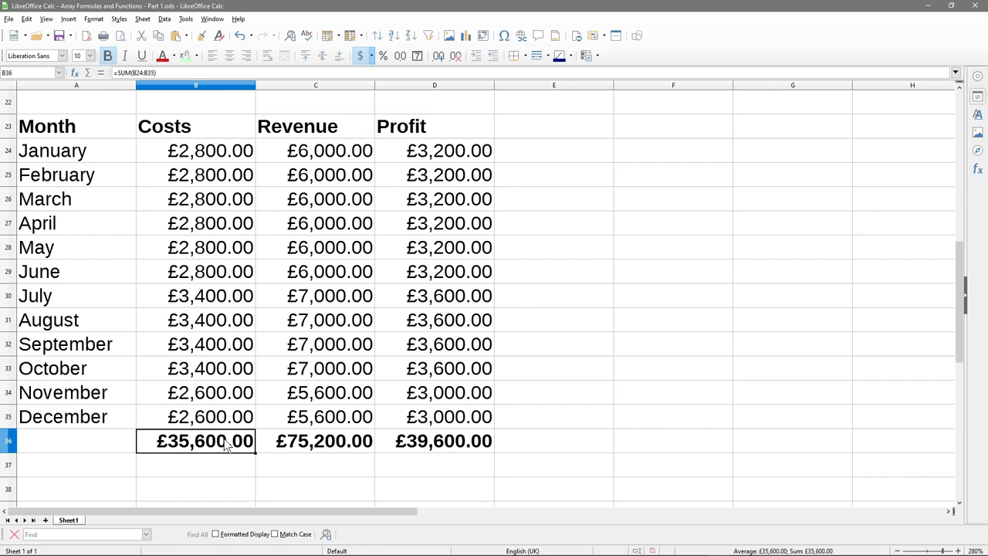
Review the Revenue figures and the Costs, Revenue and Profit totals in B36:D36.
drag(305, 152, 334, 426)
click(340, 444)
click(437, 448)
click(308, 451)
click(212, 448)
click(278, 448)
click(218, 449)
click(312, 447)
click(209, 449)
click(436, 450)
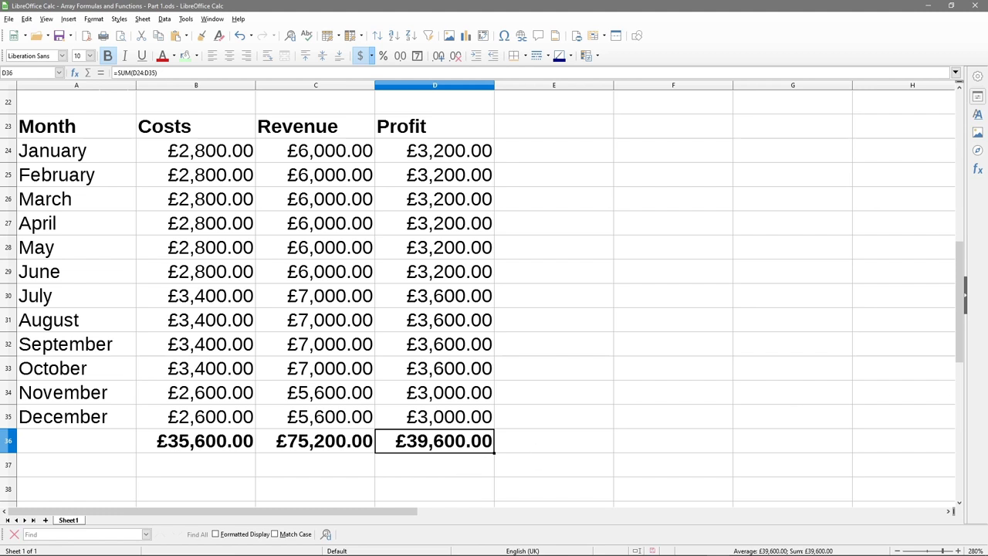
key(ctrl+n)
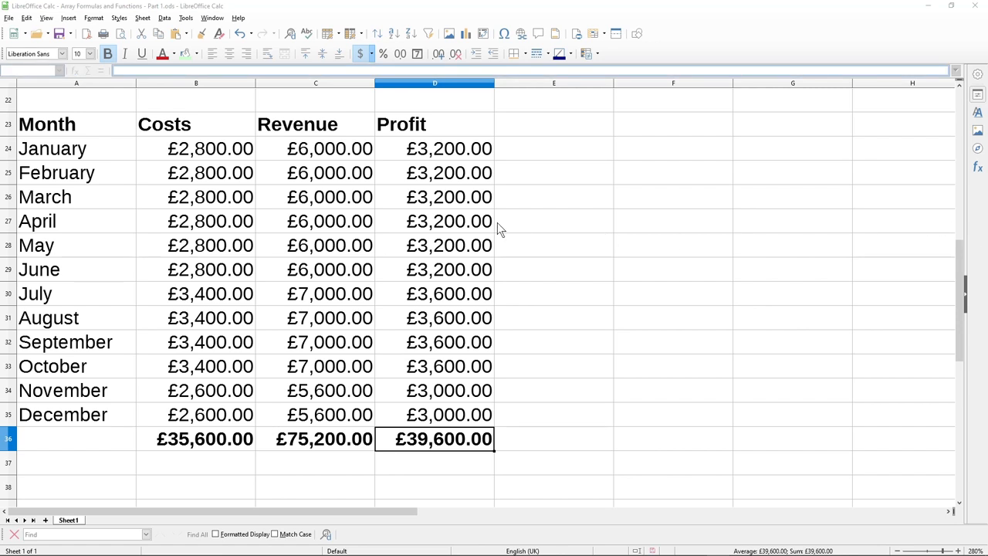
Add the heading Profit in F23 and make it bold.
scroll(517, 222, up, 2)
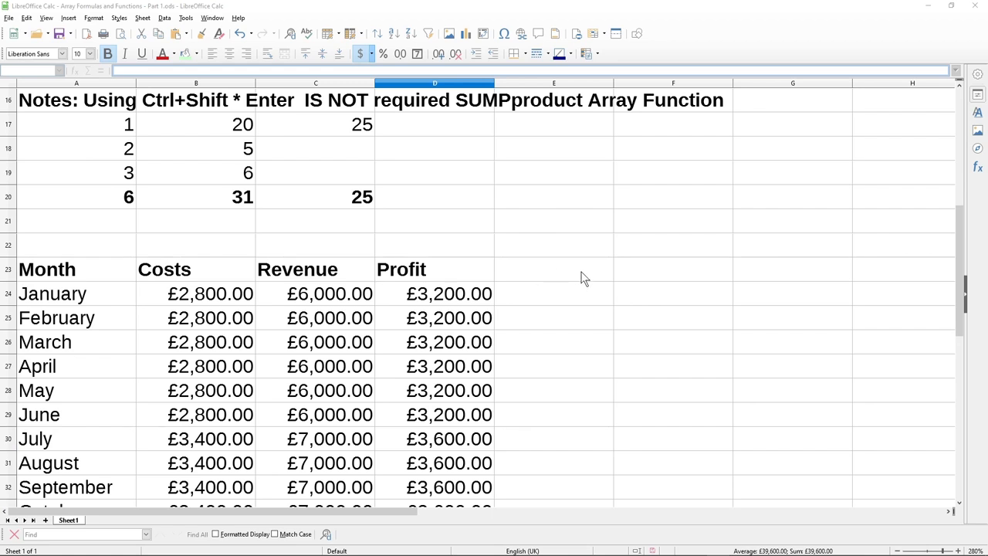
click(583, 278)
click(627, 280)
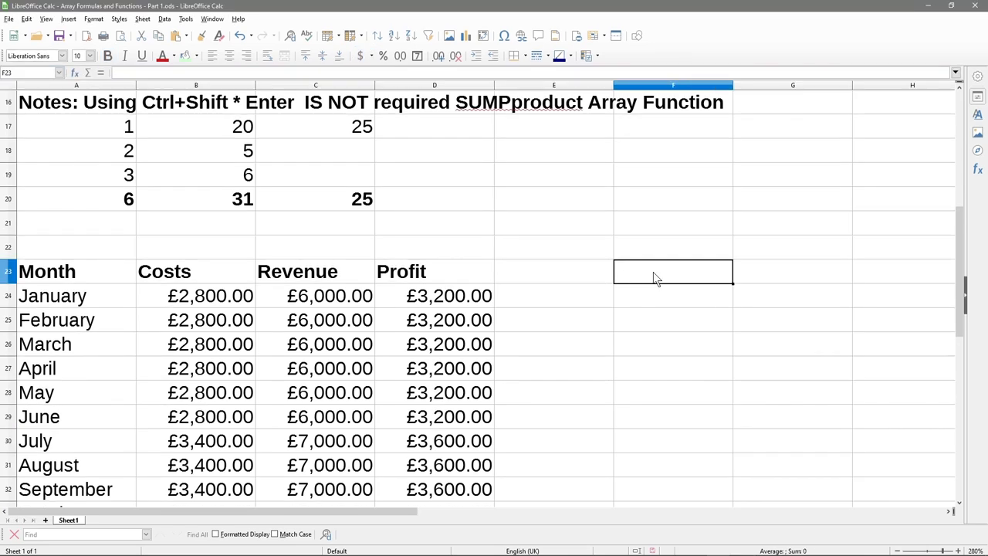
text(Profit)
key(Return)
click(662, 274)
key(ctrl+b)
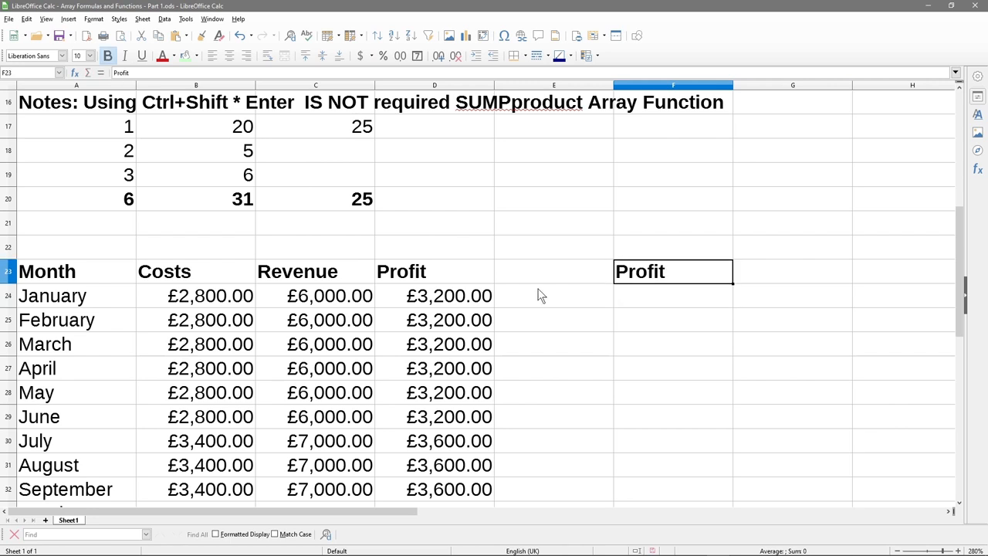
Inspect the monthly profit values in D24:D35 and the total formula in D36.
click(558, 320)
scroll(436, 313, down, 3)
scroll(446, 139, up, 1)
drag(447, 151, 472, 419)
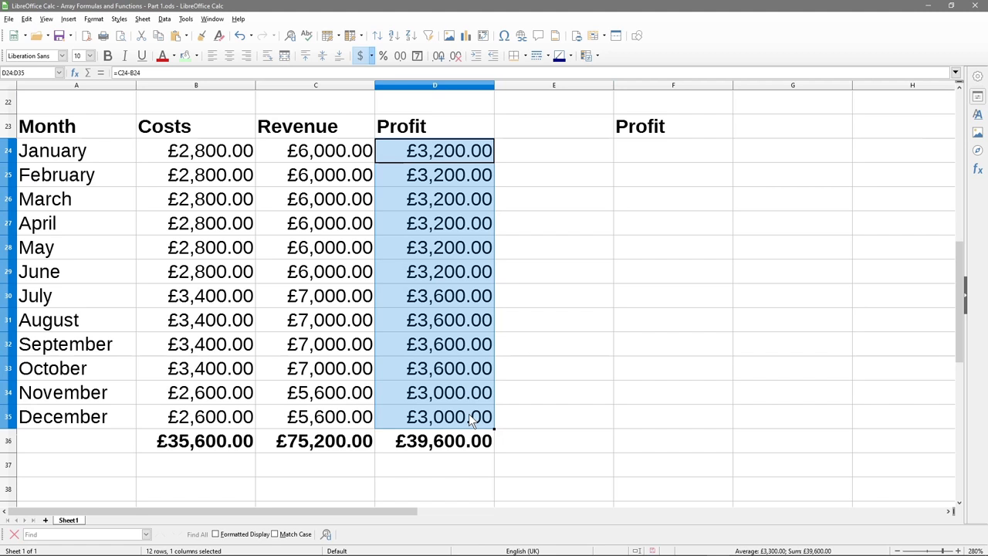
click(463, 448)
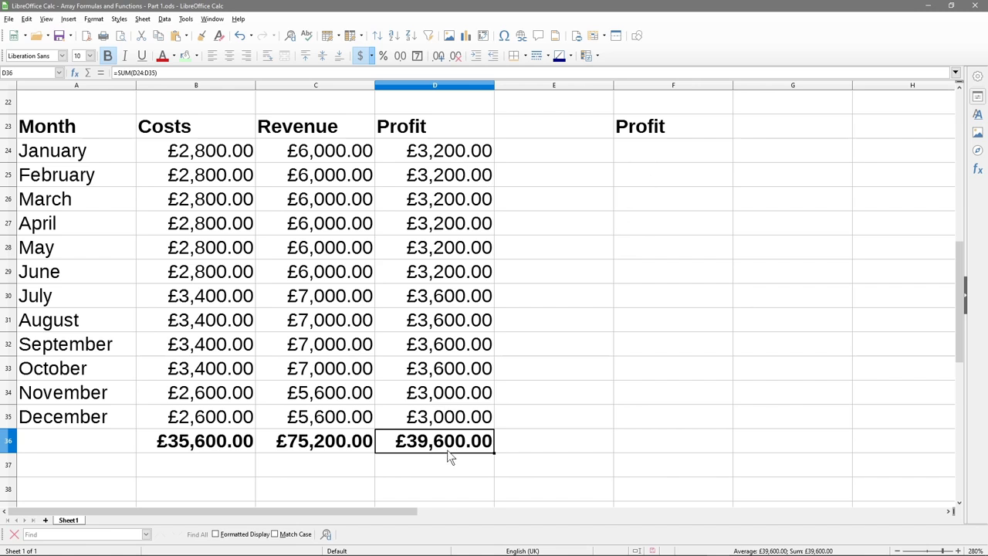
Calculate the overall profit in F24 directly from revenue and costs with =SUMPRODUCT(C24:C35-B24:B35).
click(677, 158)
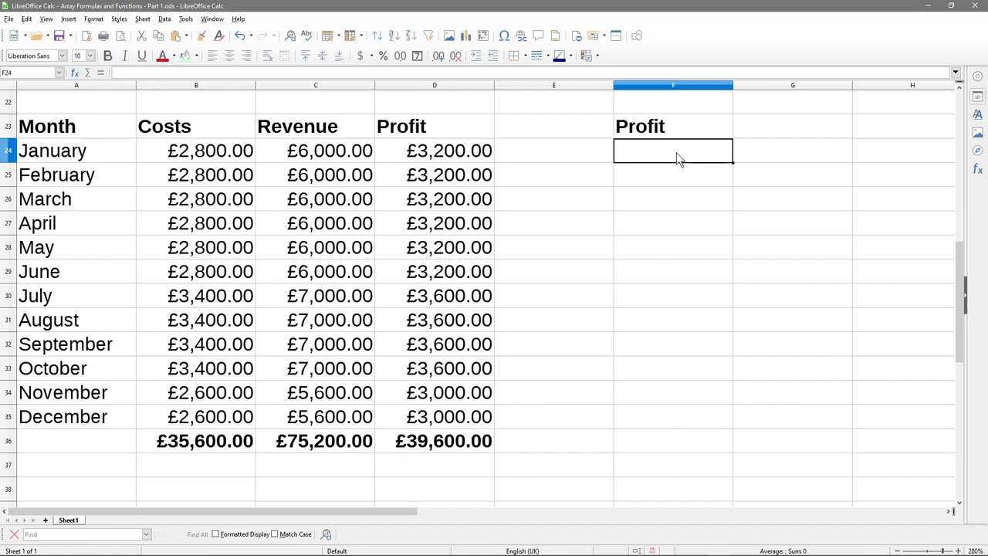
key(ctrl+F2)
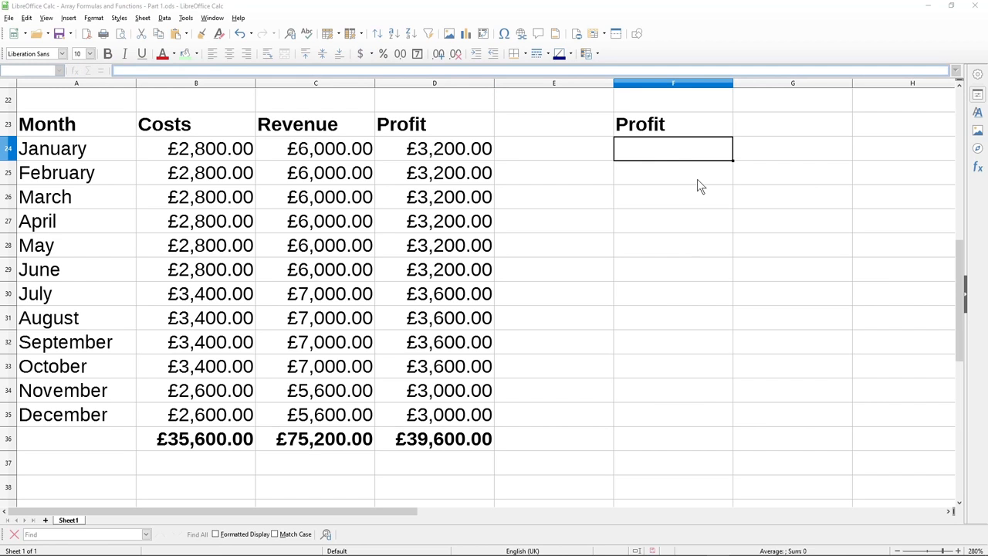
click(652, 147)
text(=)
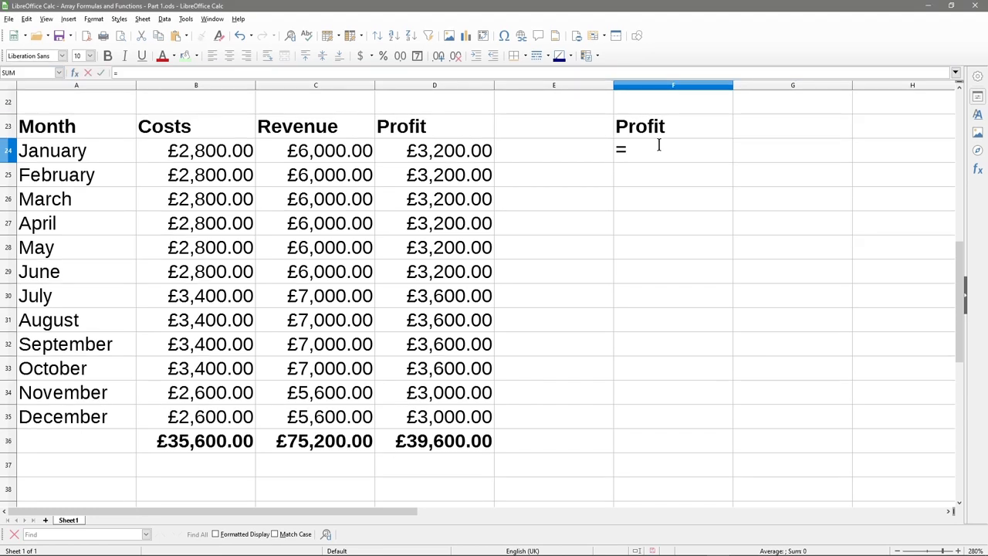
text(sum)
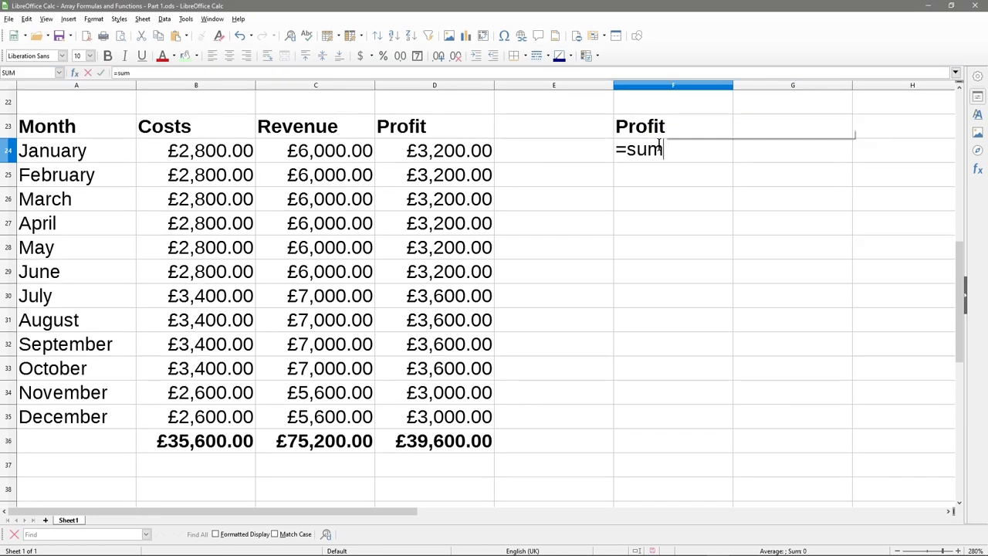
text(pro)
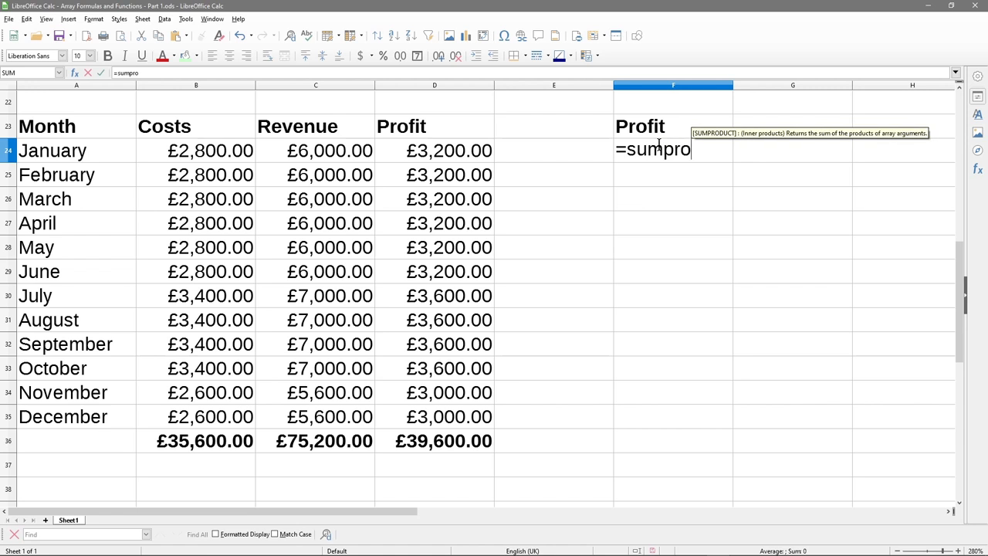
text(duct)
key(Return)
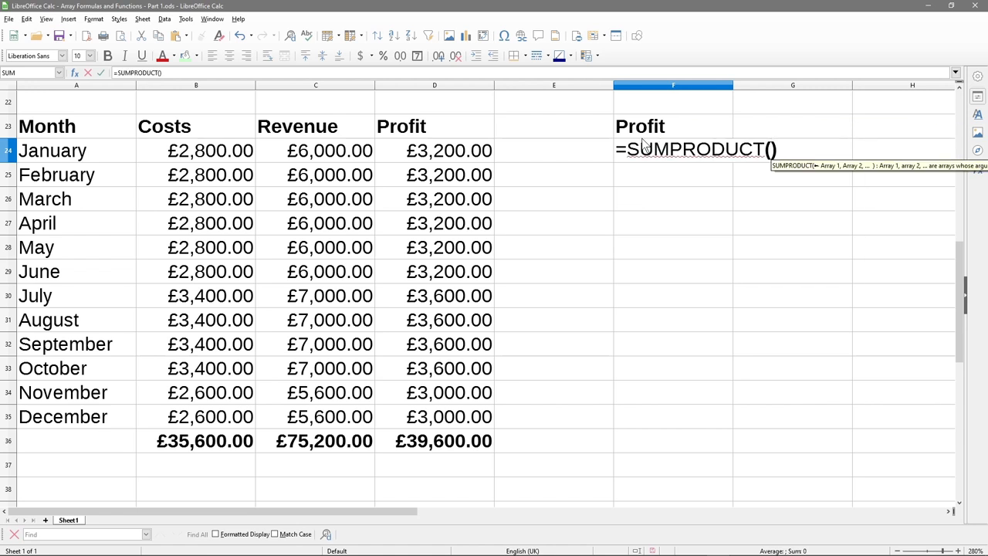
drag(313, 163, 336, 427)
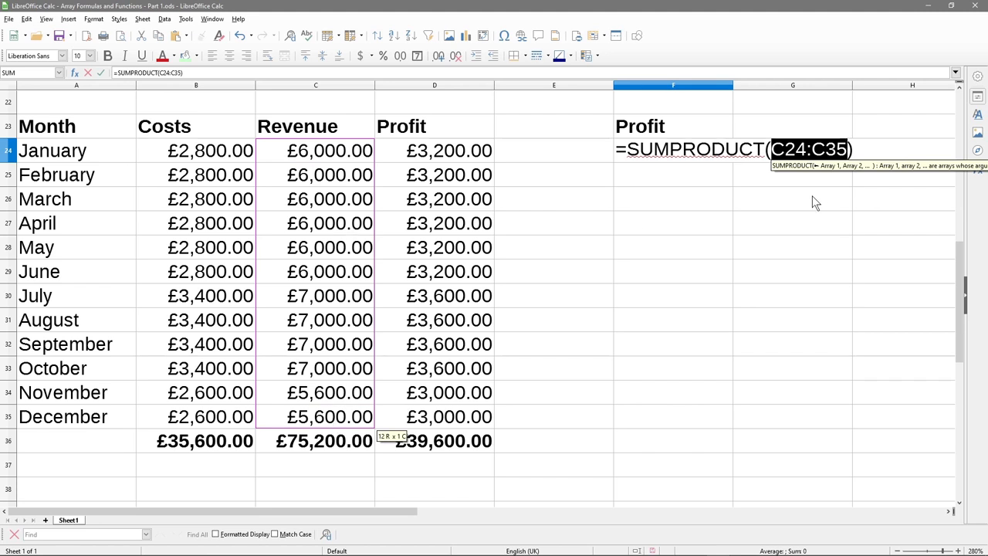
text(-)
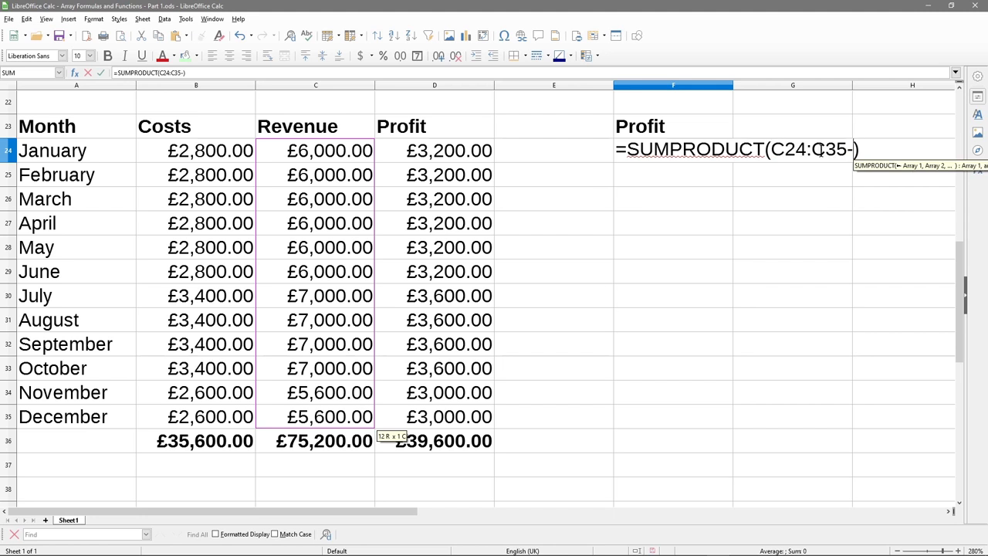
click(226, 152)
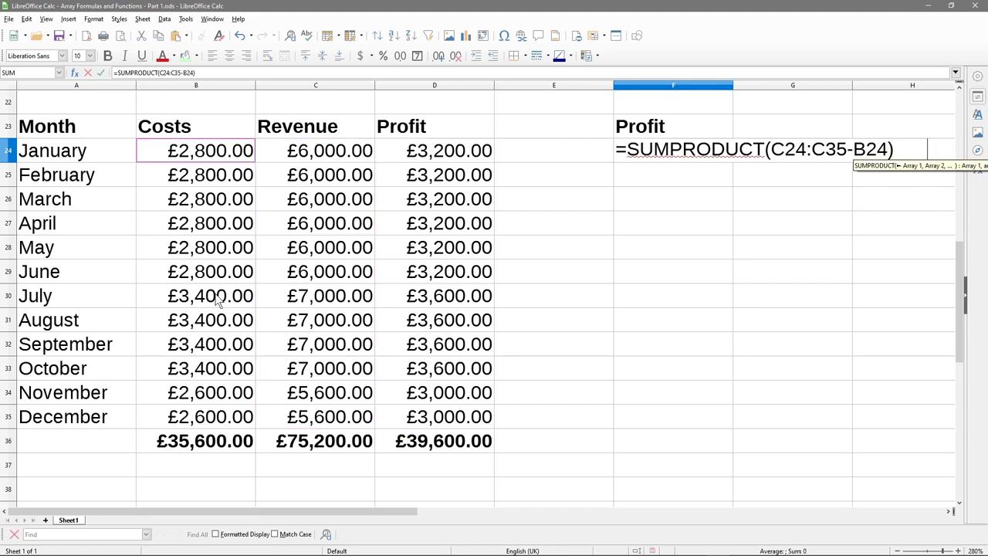
shift+click(219, 420)
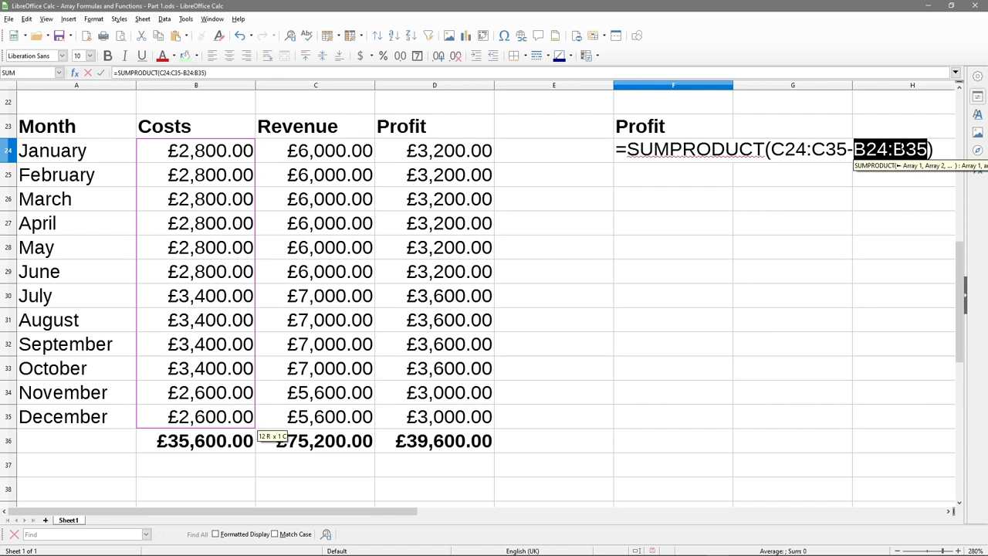
key(Return)
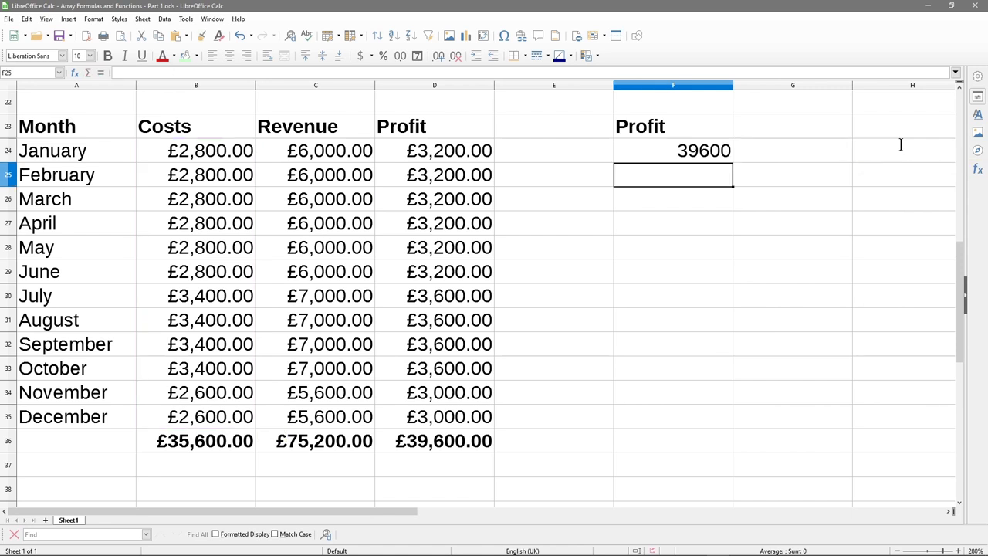
Format the SUMPRODUCT result in F24 as Currency.
click(686, 158)
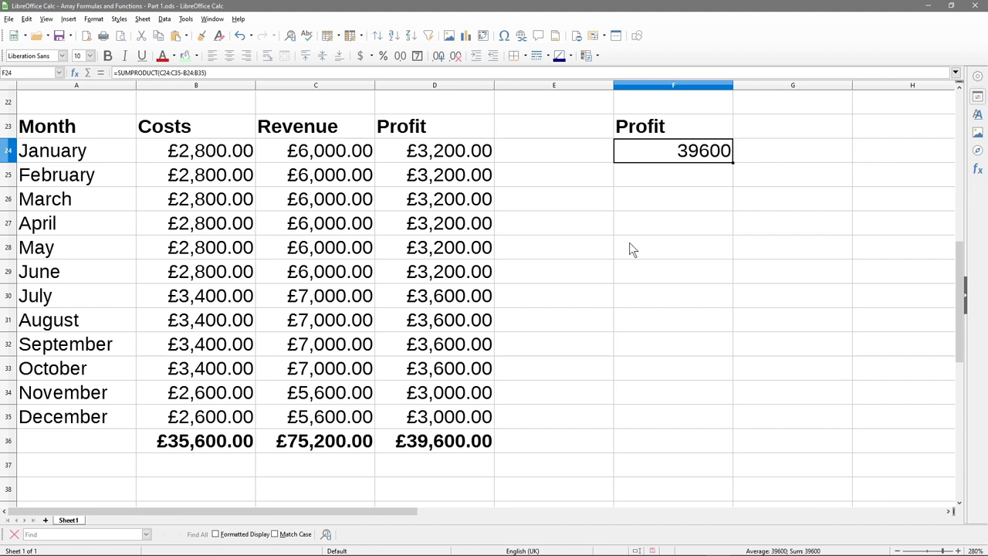
right_click(685, 155)
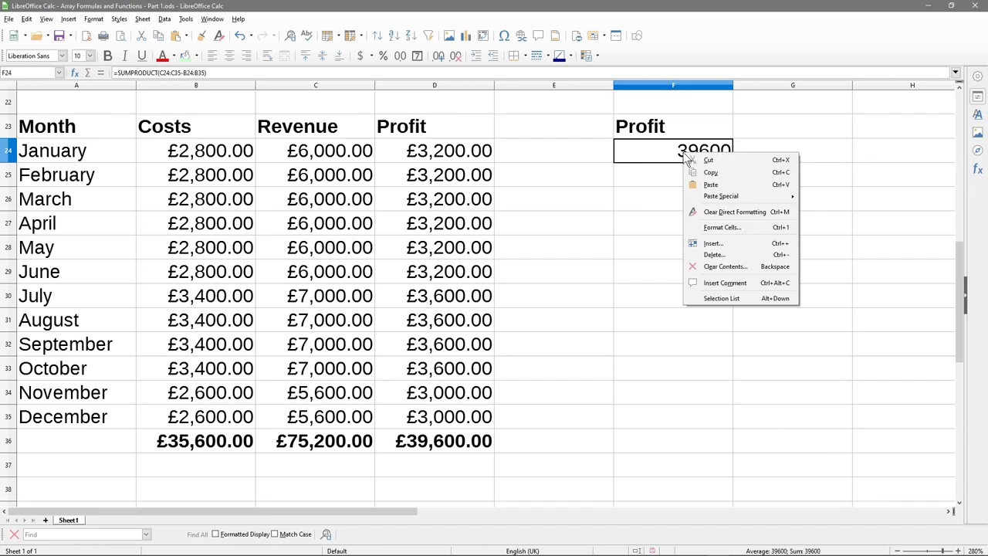
click(716, 232)
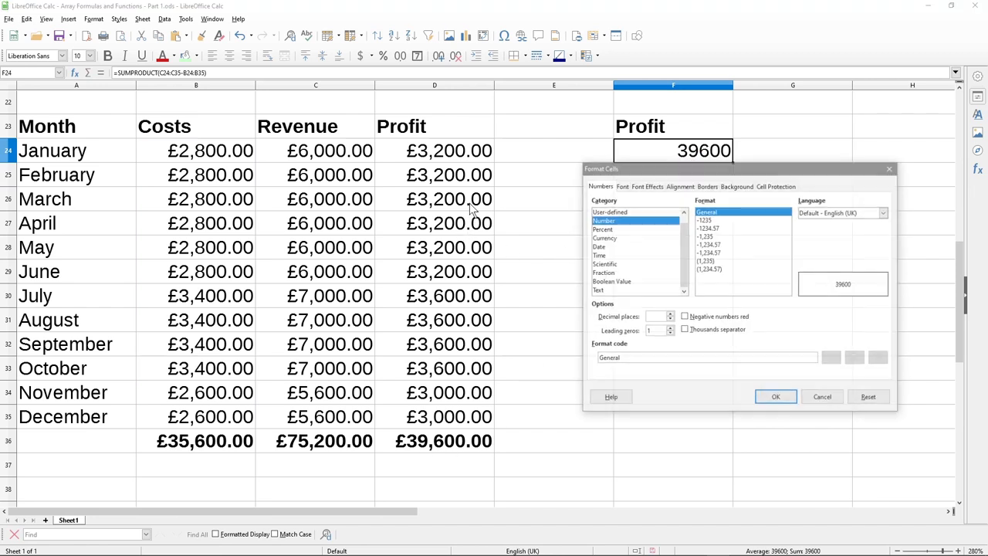
click(604, 237)
click(776, 398)
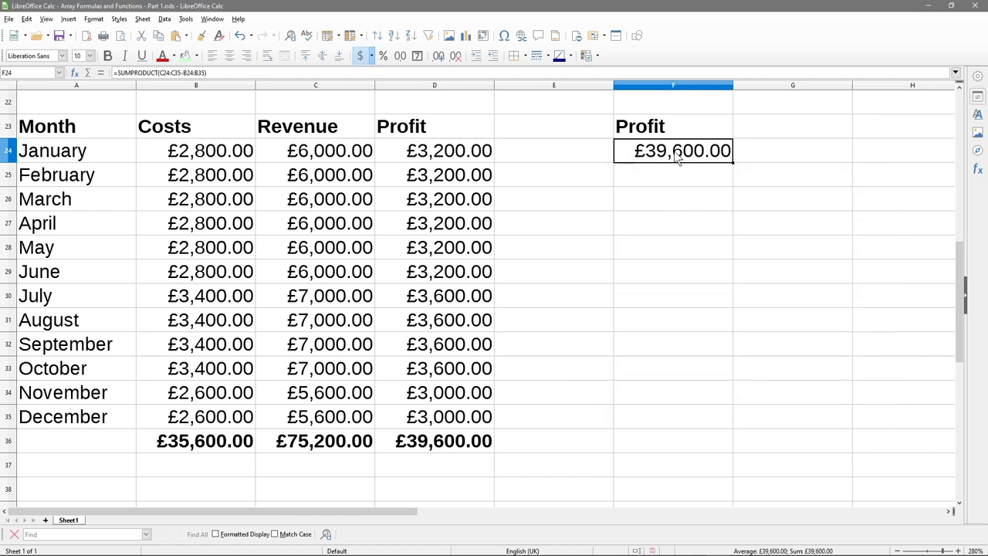
Compare the Profit column and its SUM total in D36 with the SUMPRODUCT formula in F24.
click(450, 441)
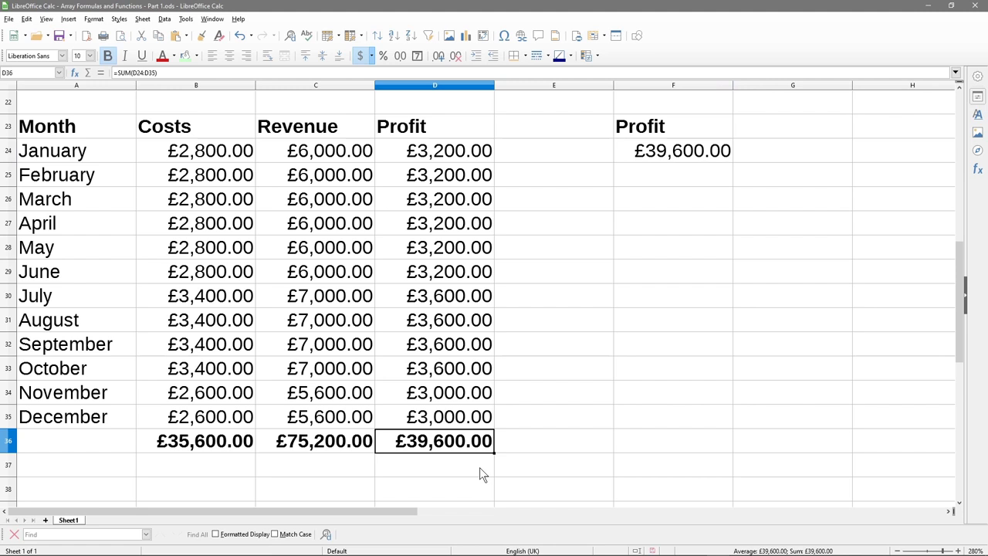
drag(463, 162, 474, 441)
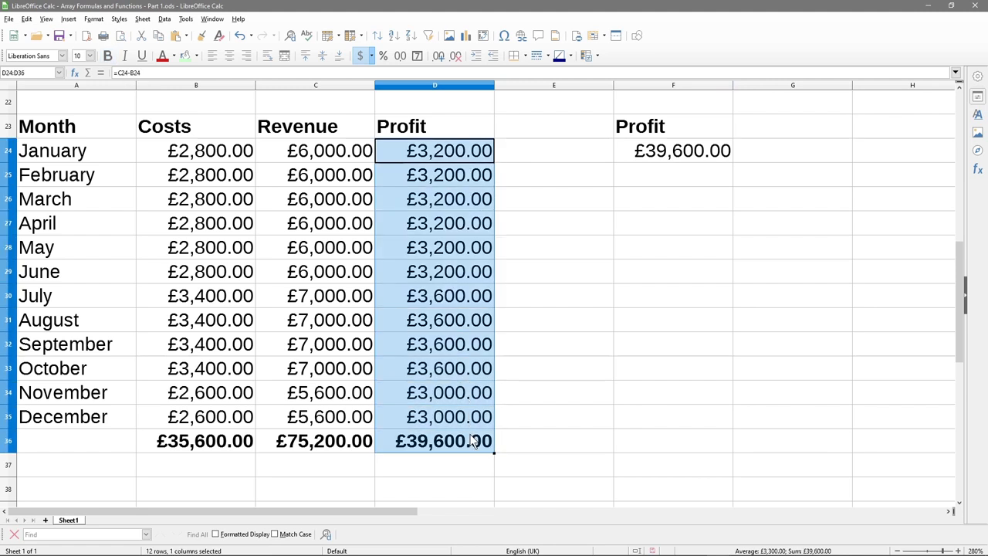
click(688, 155)
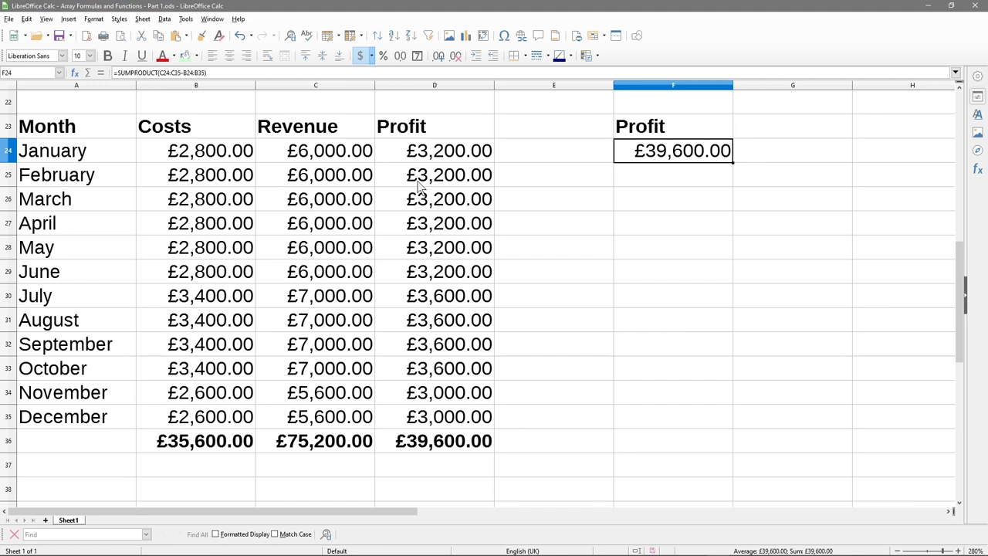
click(455, 452)
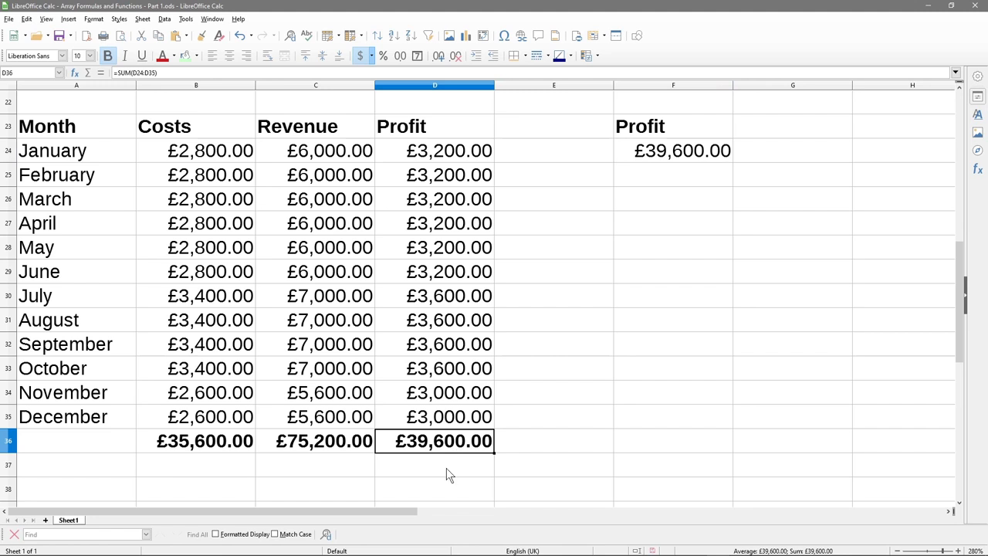
Calculate the average monthly profit in D37 with =D36/12.
click(447, 468)
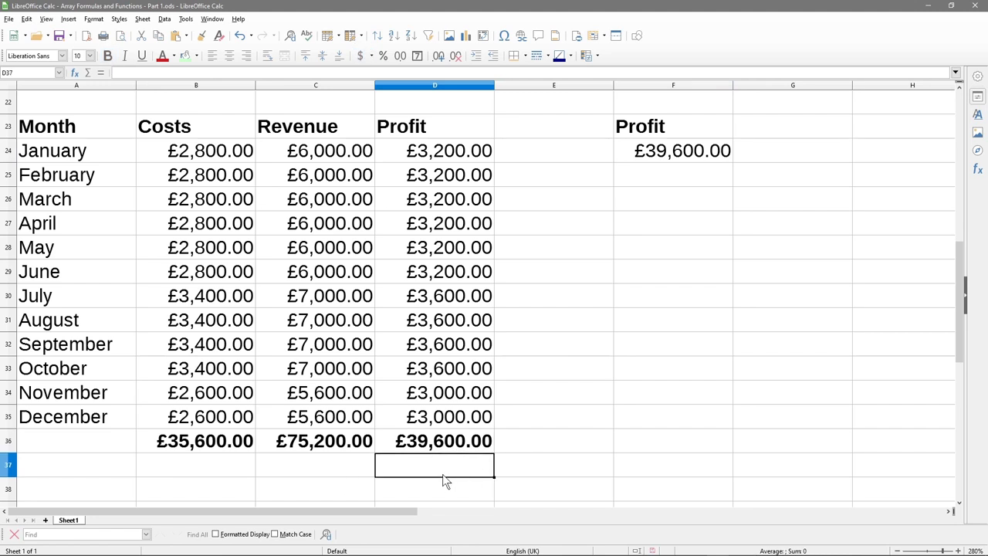
text(=)
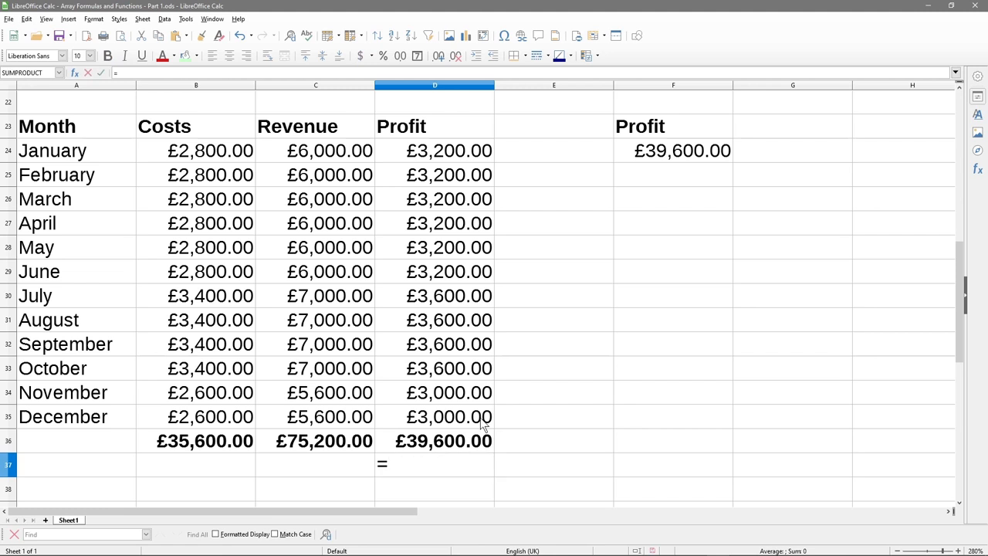
click(423, 442)
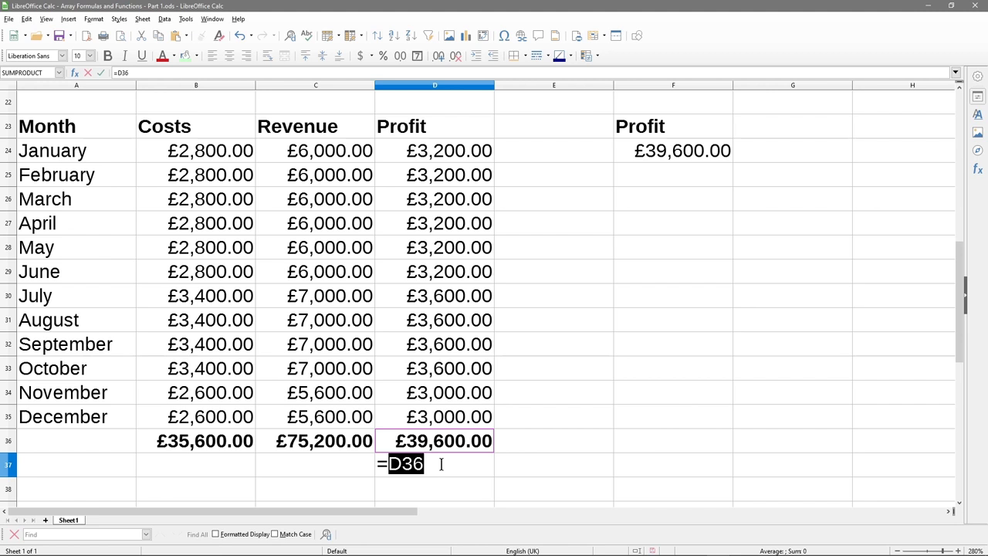
text(/12)
key(Return)
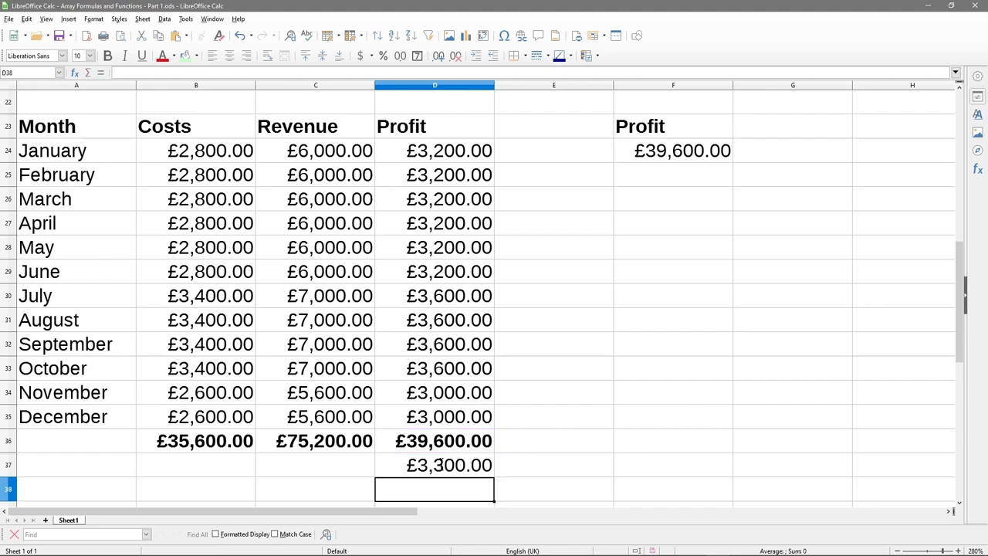
click(468, 471)
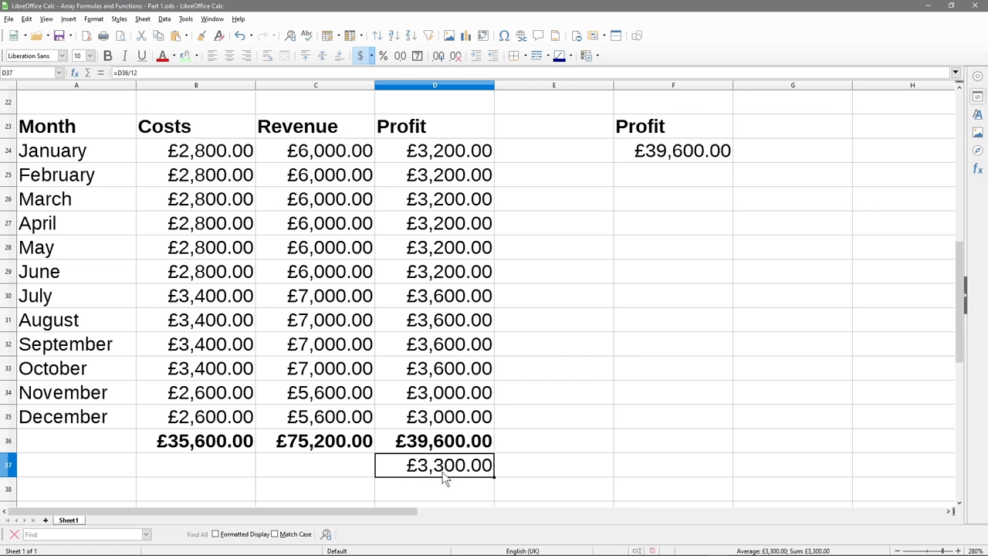
Label the average in D37 by entering "< Average Profit Per Month" in E37.
click(516, 470)
text(<)
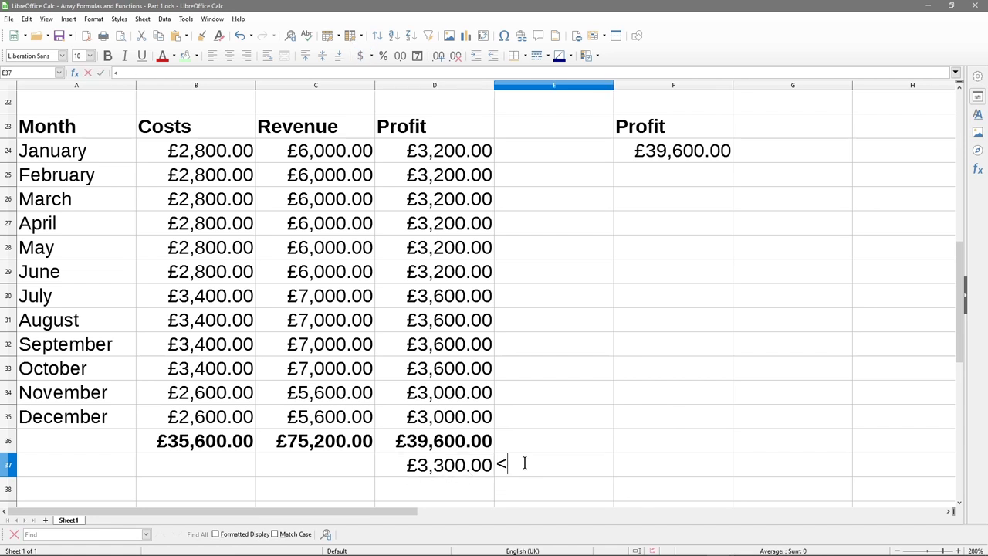
text( Average )
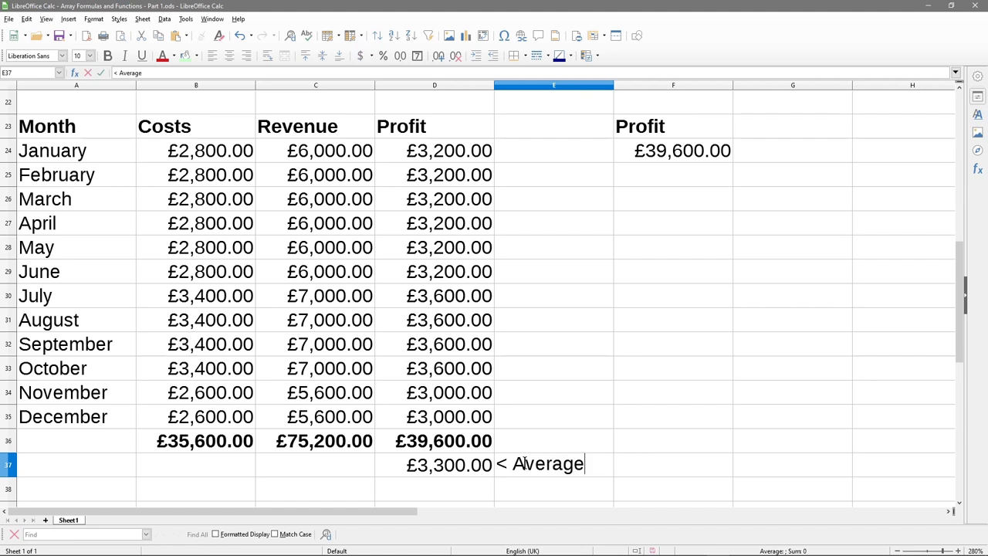
text(Profit Per m)
key(BackSpace)
text(Mn)
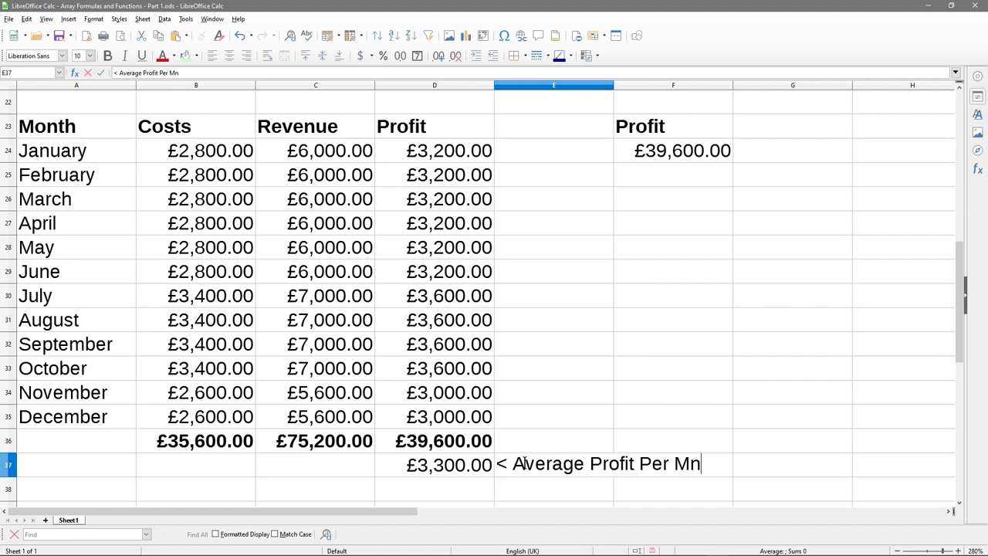
key(BackSpace)
text(onth)
key(Return)
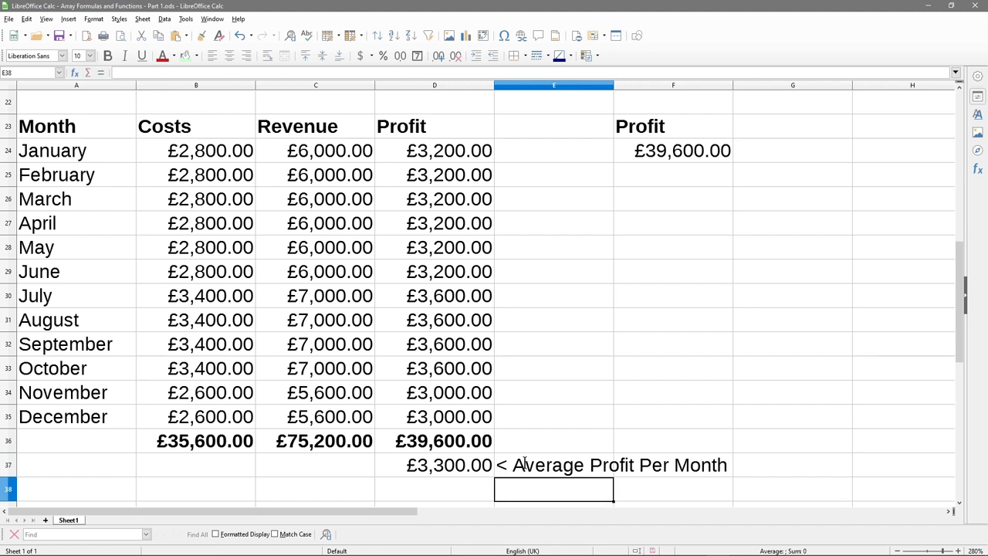
key(ctrl+n)
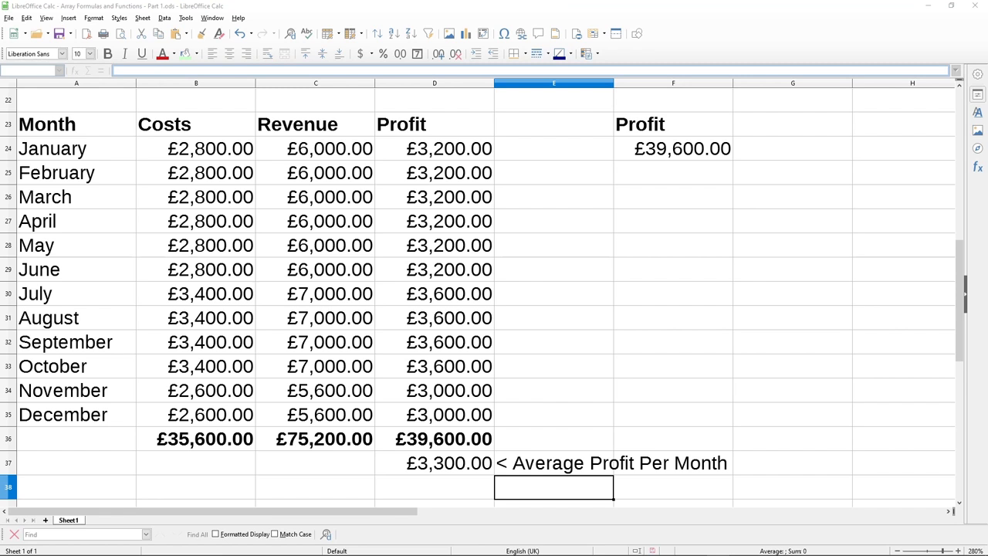
scroll(410, 476, down, 1)
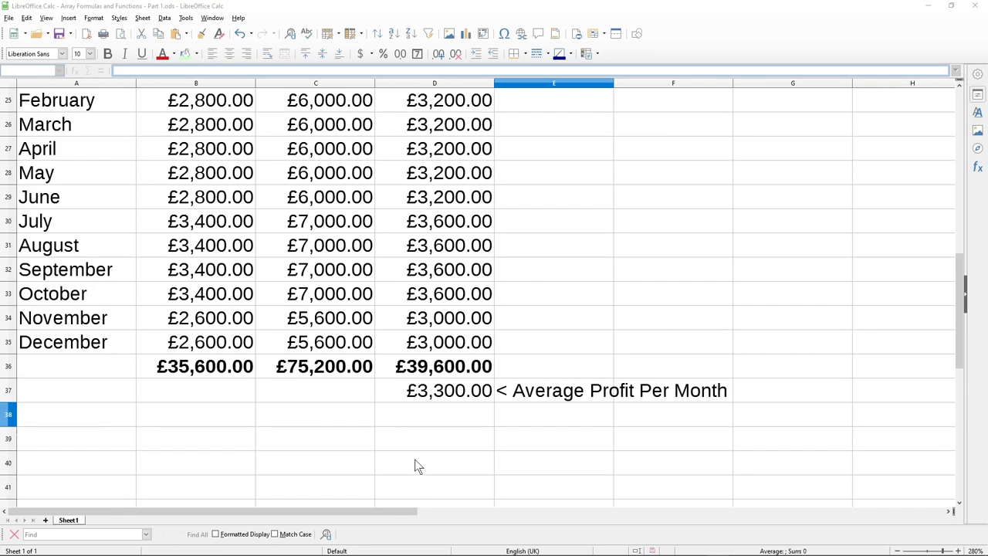
click(335, 415)
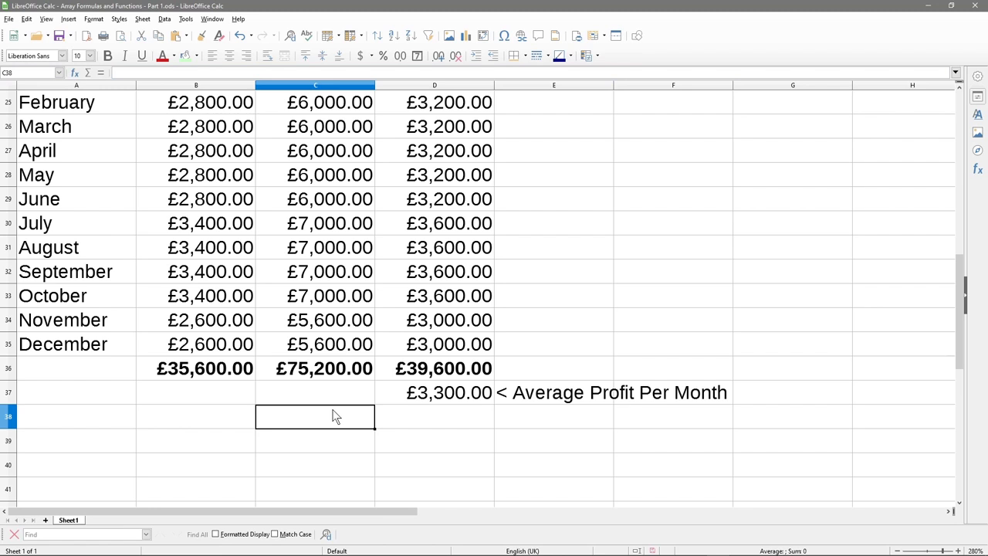
text(=)
click(327, 371)
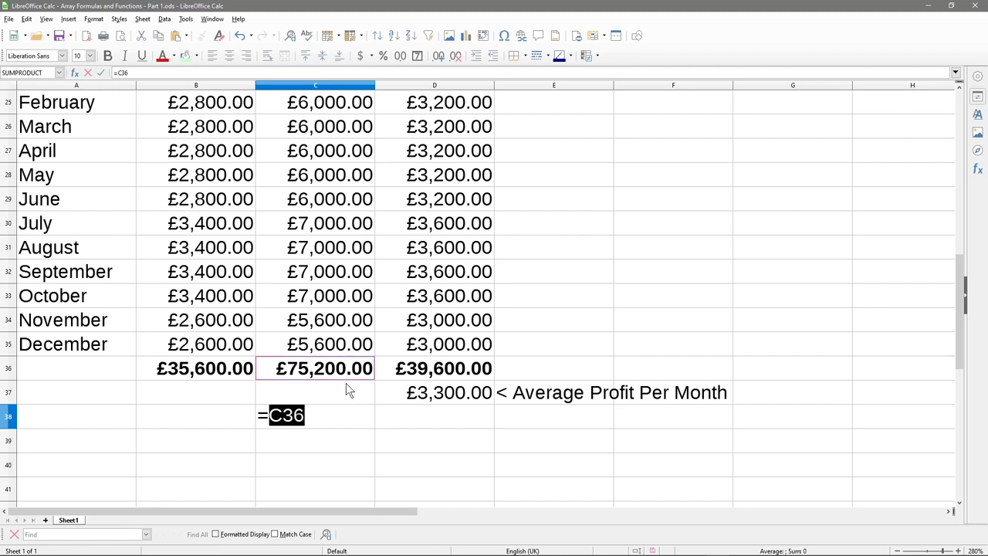
text(-)
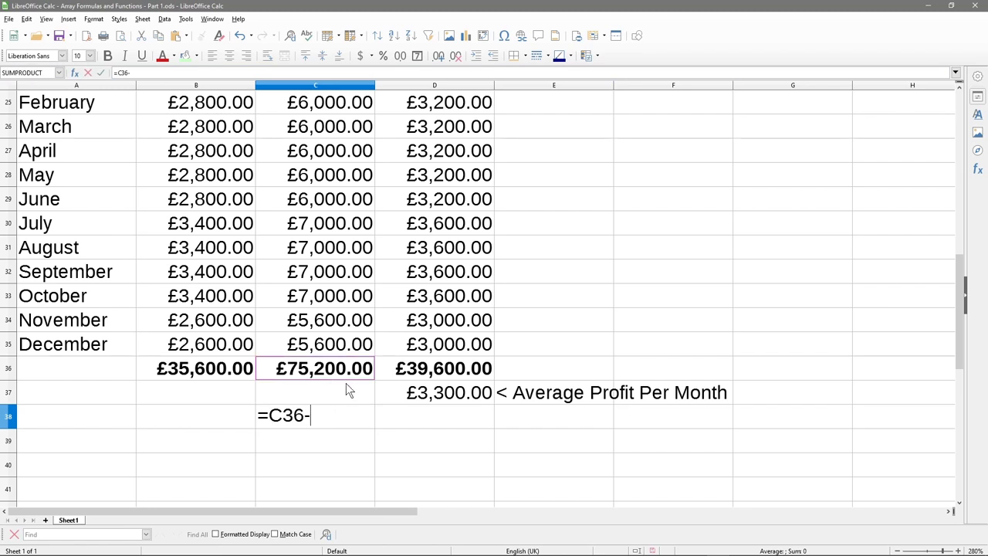
click(233, 370)
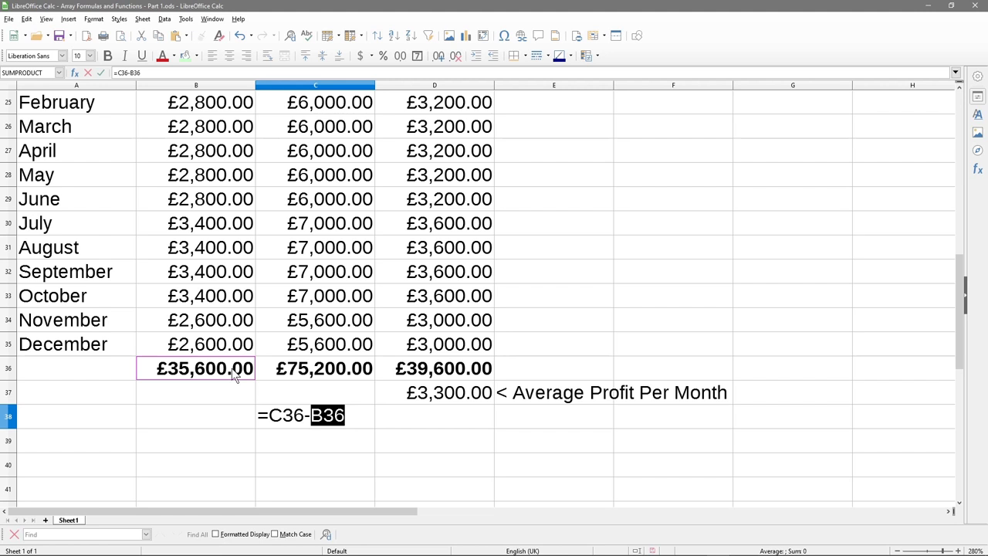
key(Escape)
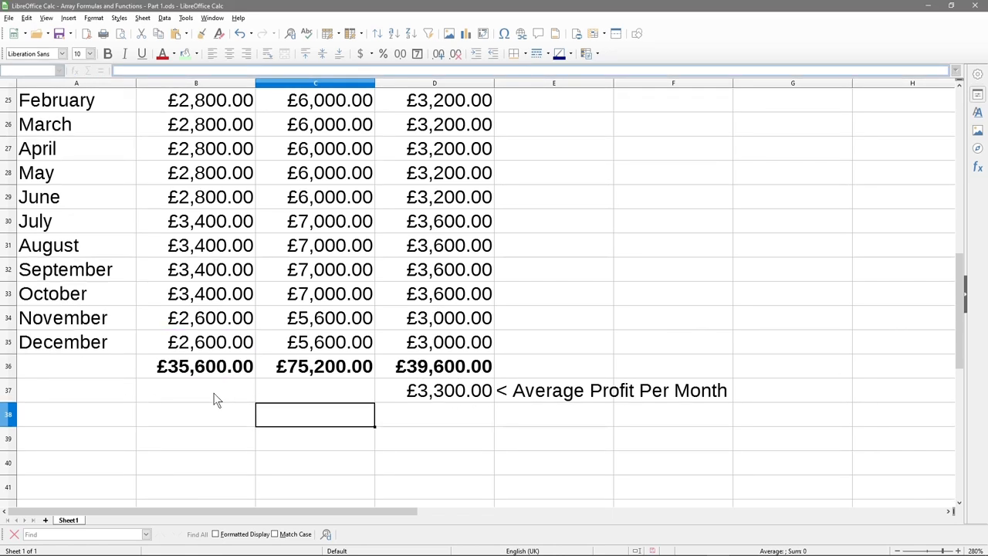
Calculate the average monthly costs in B38 with =B36/12.
click(247, 393)
click(236, 418)
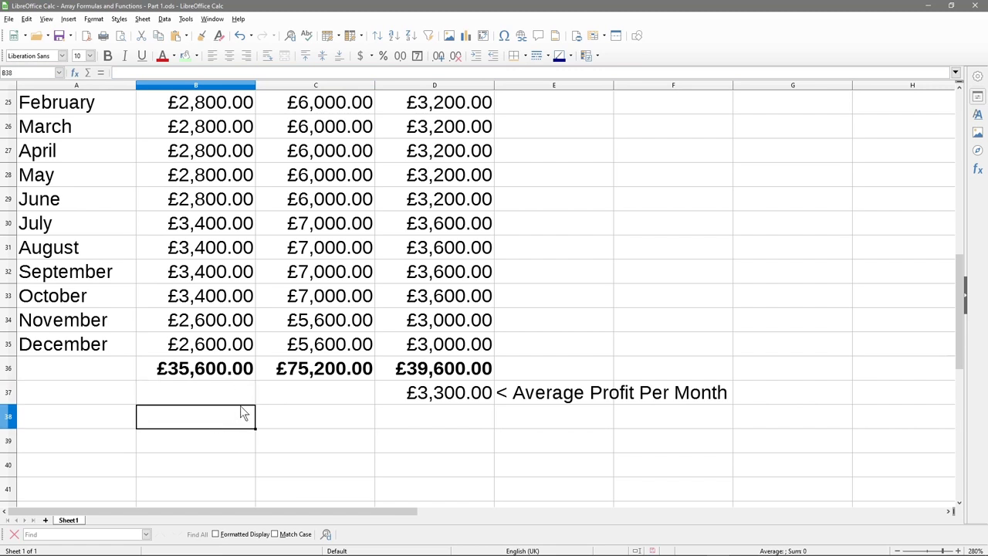
text(=)
click(216, 378)
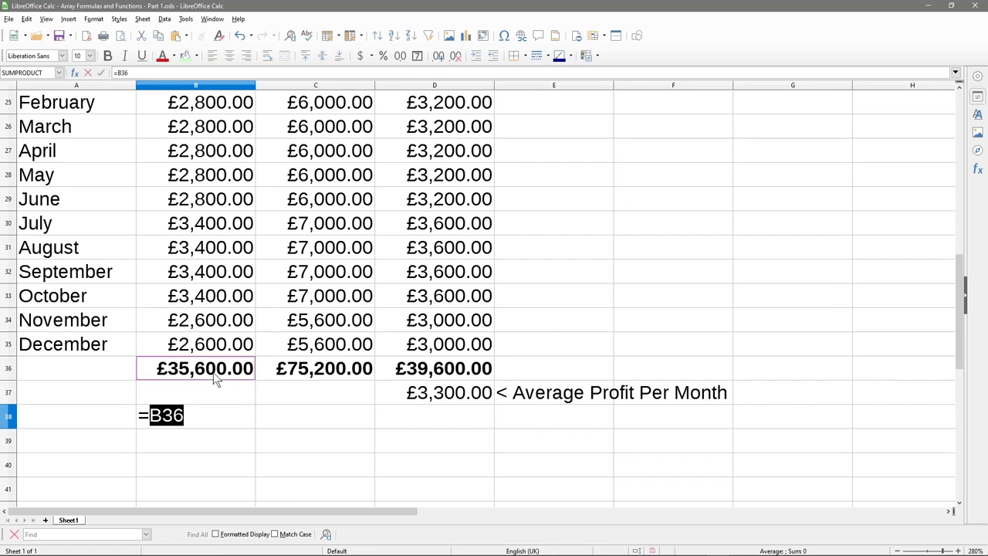
text(/12)
key(Return)
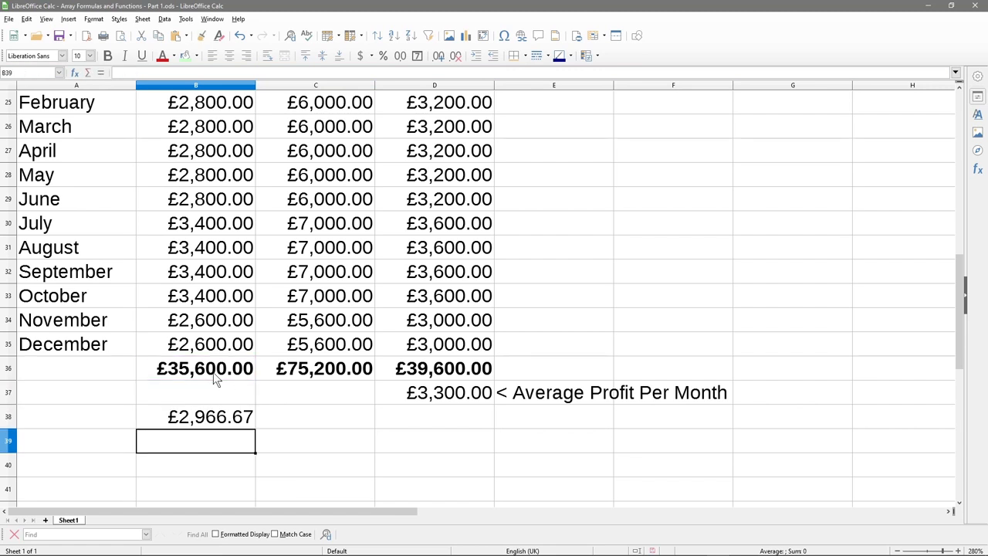
Calculate the average monthly revenue in C38 with =C36/12.
click(296, 371)
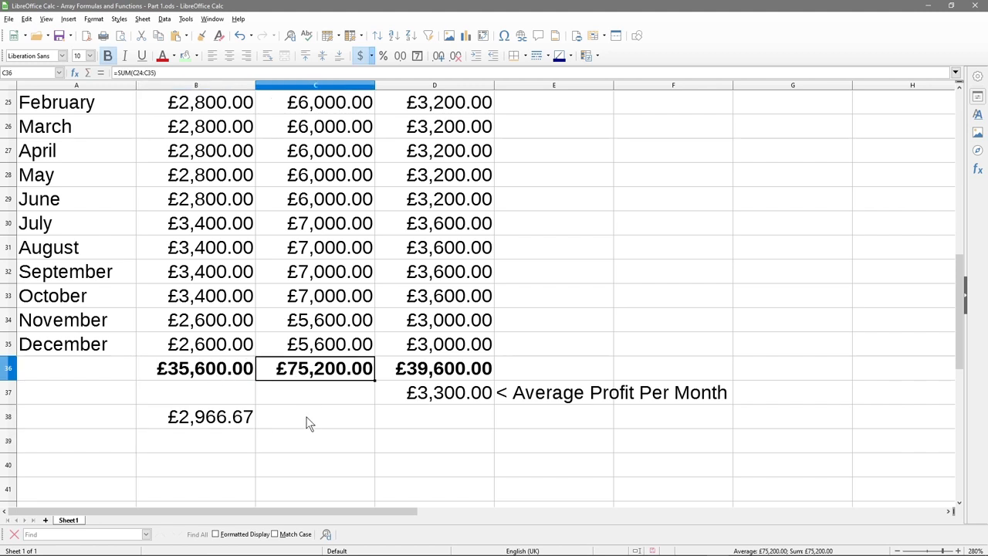
click(307, 422)
text(=)
click(311, 372)
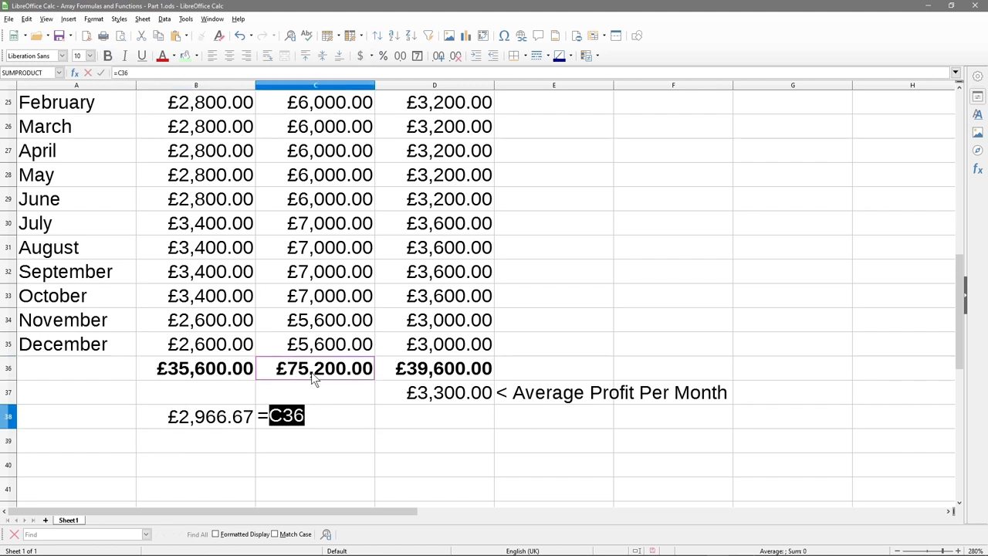
text(/12)
key(Return)
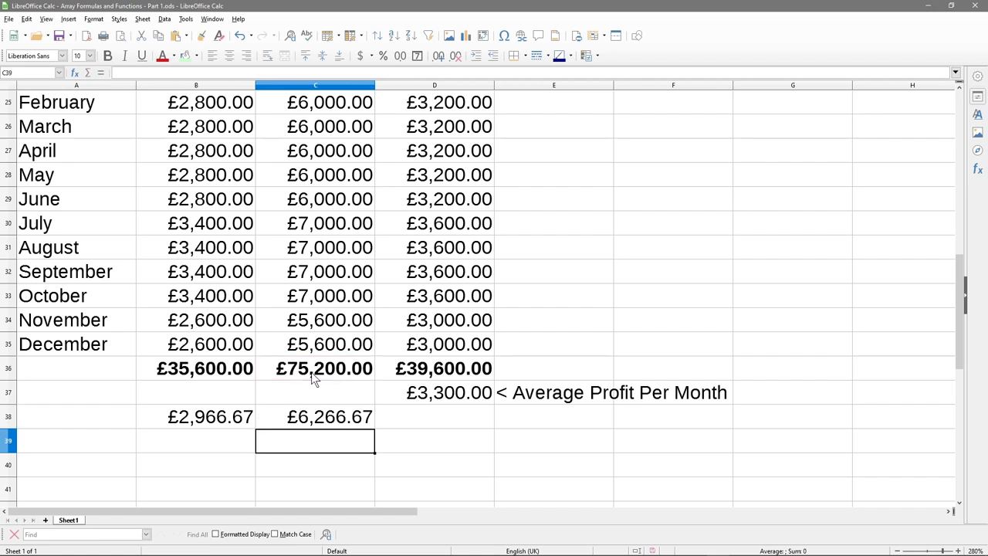
Calculate the average monthly profit in D38 by subtracting average costs from average revenue with =C38-B38.
click(442, 419)
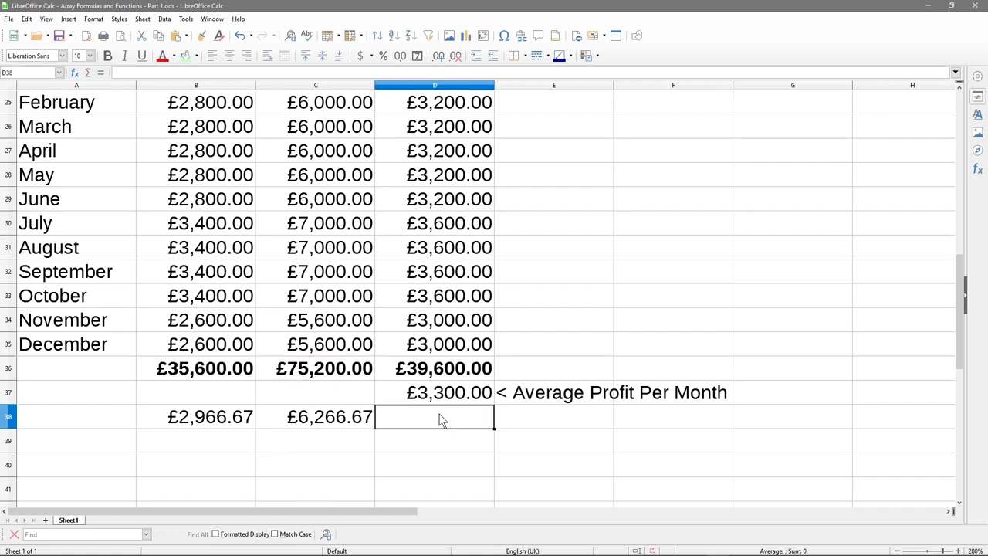
click(336, 420)
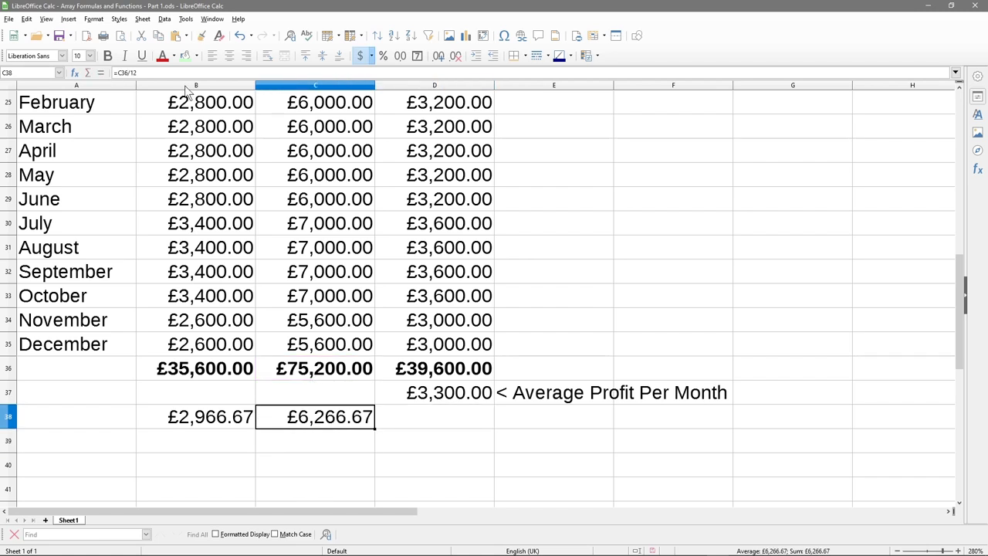
click(433, 434)
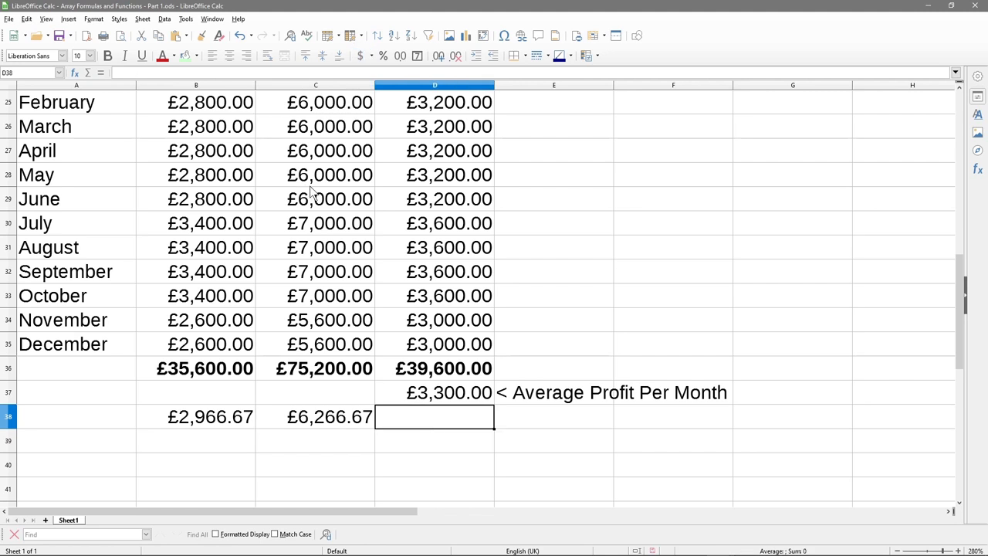
text(=)
click(328, 421)
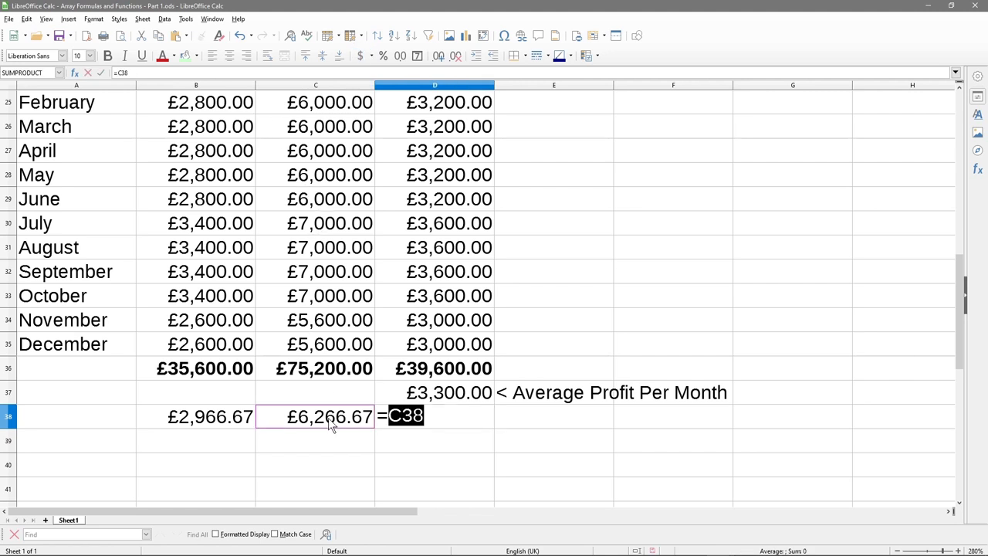
text(-)
click(221, 419)
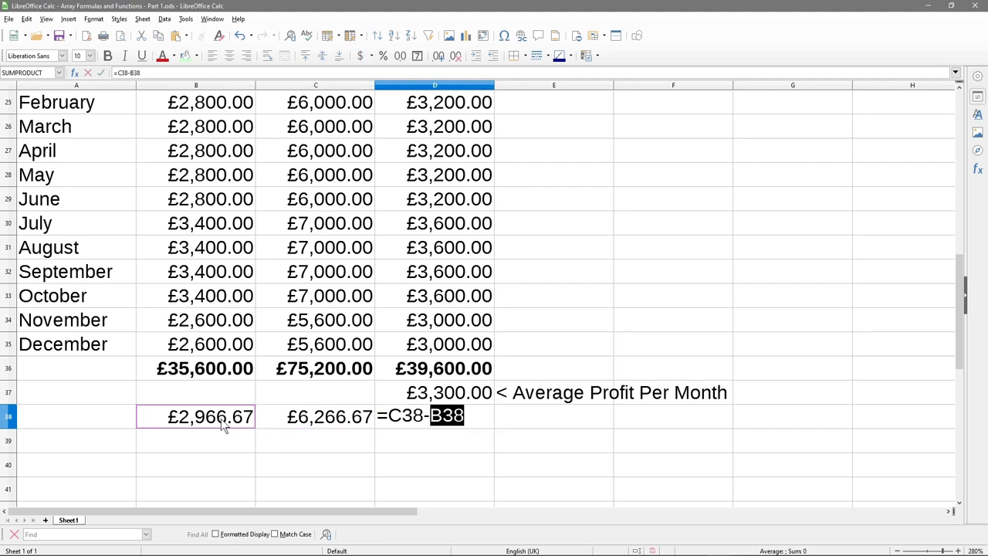
key(Return)
Review how the revenue and costs totals in row 36 lead to the averages in B38 and C38 and the profit in D38.
click(423, 424)
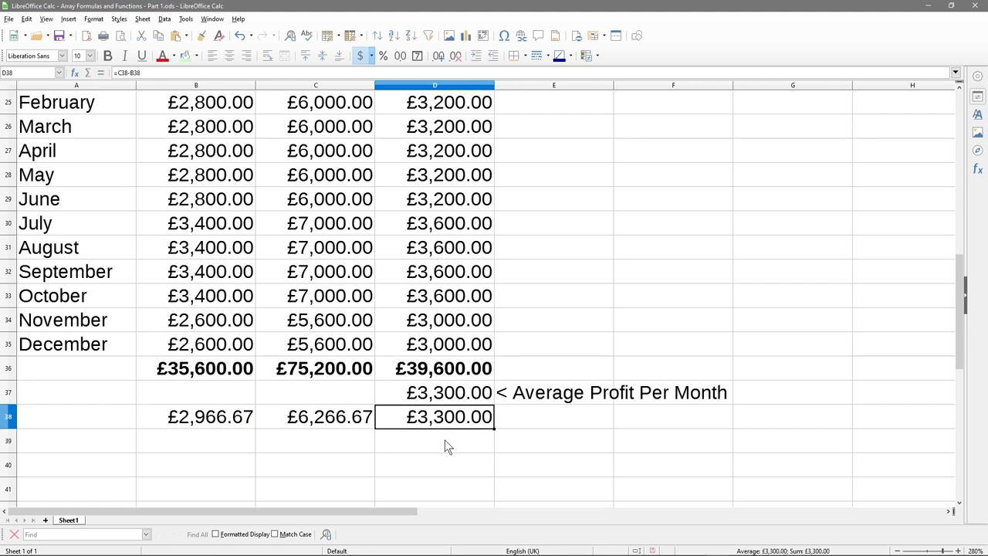
click(319, 376)
drag(319, 376, 321, 270)
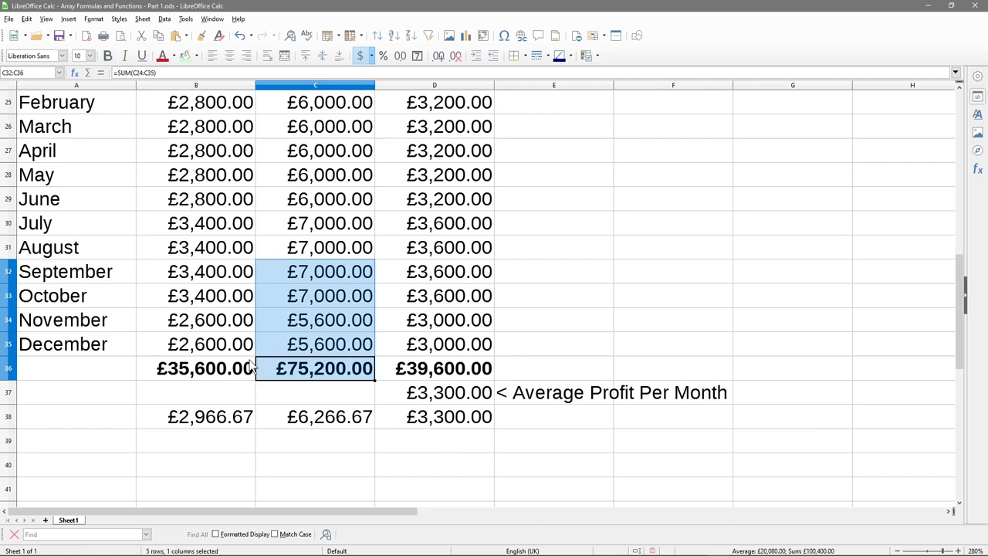
drag(235, 375, 235, 274)
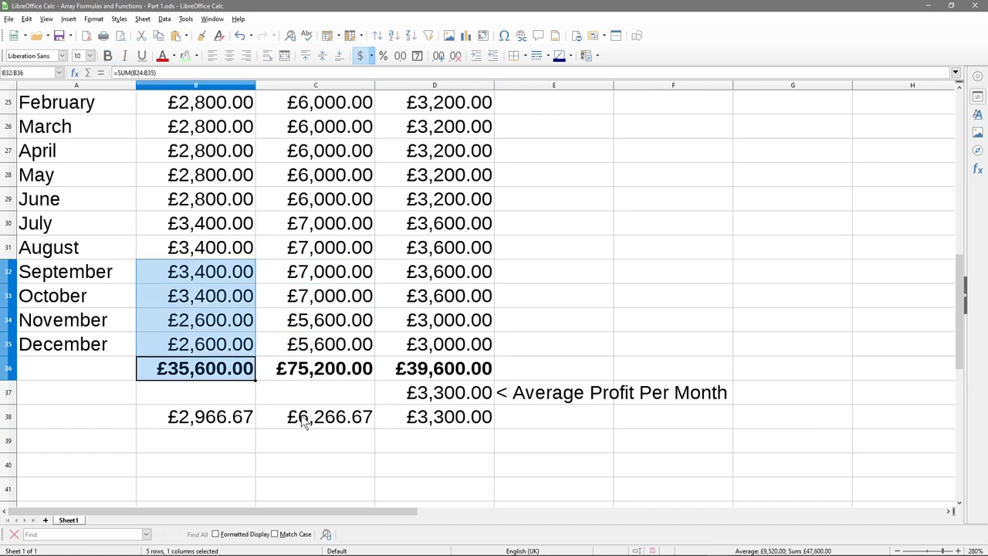
click(312, 421)
click(240, 418)
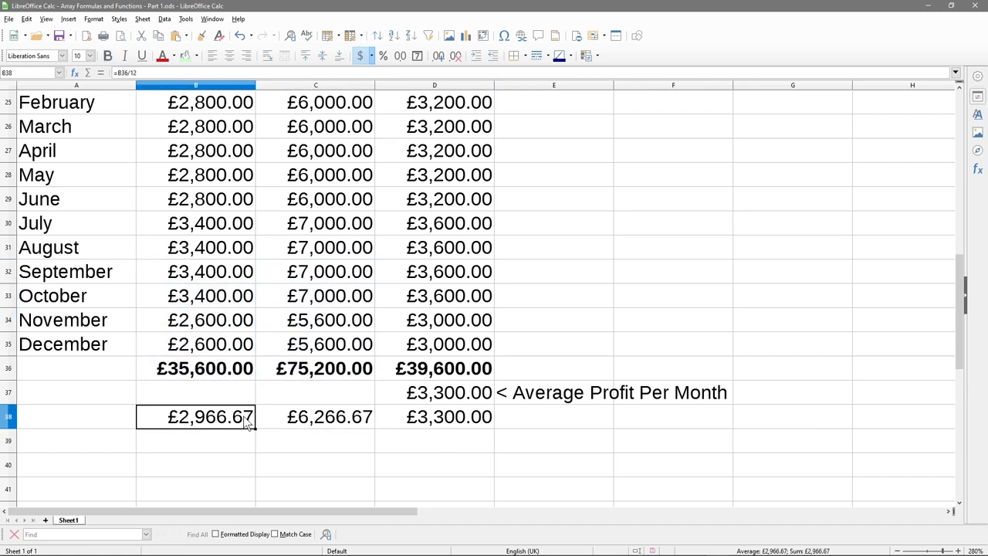
click(431, 431)
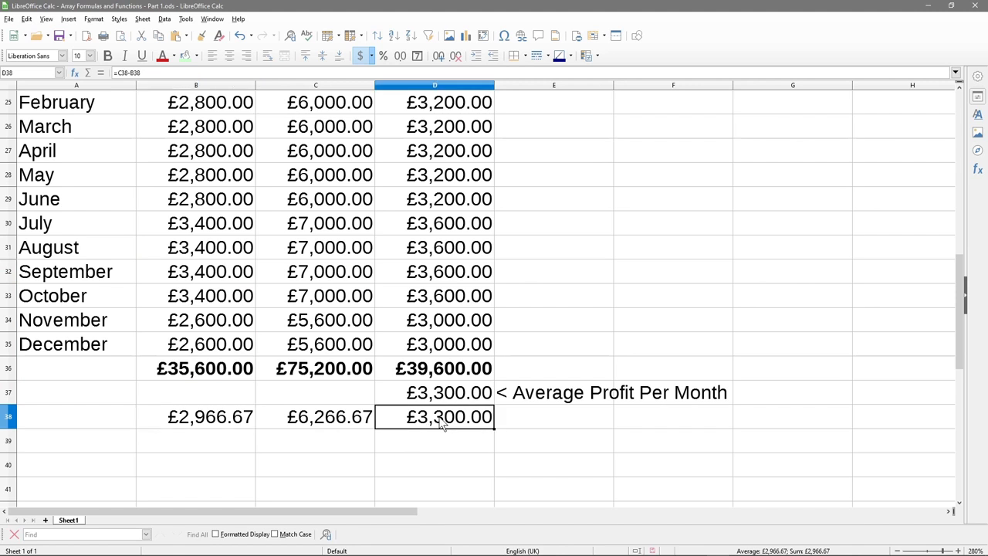
Copy the "< Average Profit Per Month" label from E37 to E38.
click(558, 402)
key(ctrl+c)
click(532, 418)
key(ctrl+v)
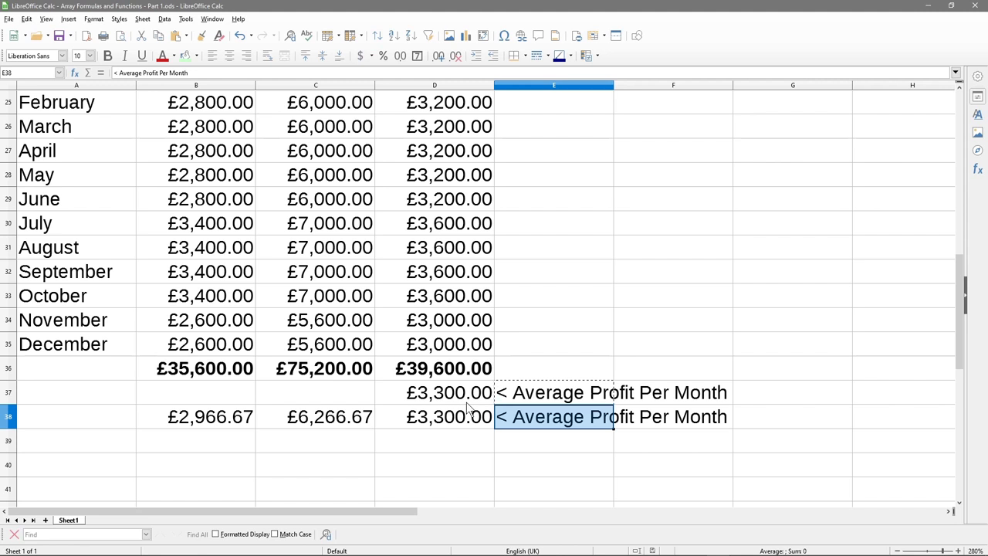
Calculate the average monthly profit in D39 with =AVERAGE(D24:D35).
click(468, 441)
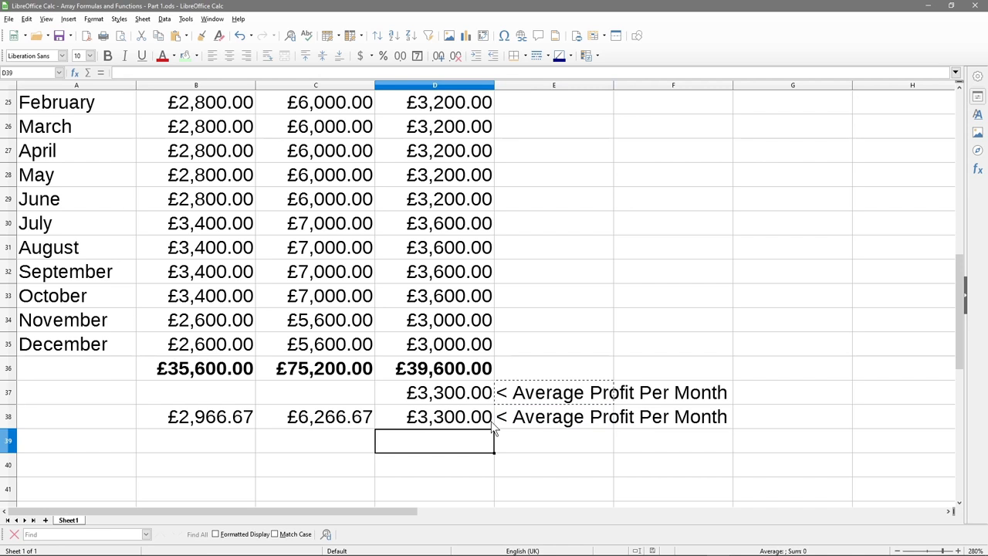
text(=A)
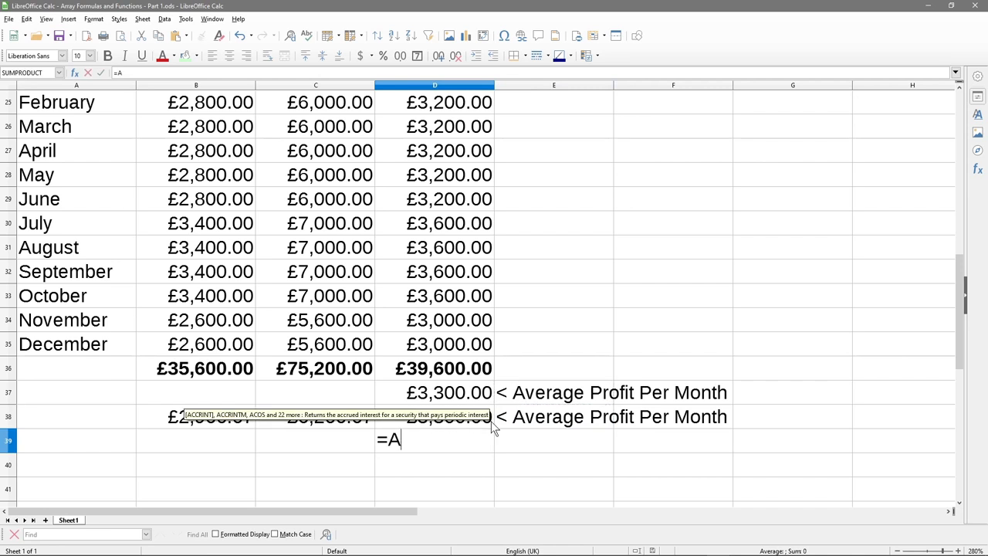
text(verage)
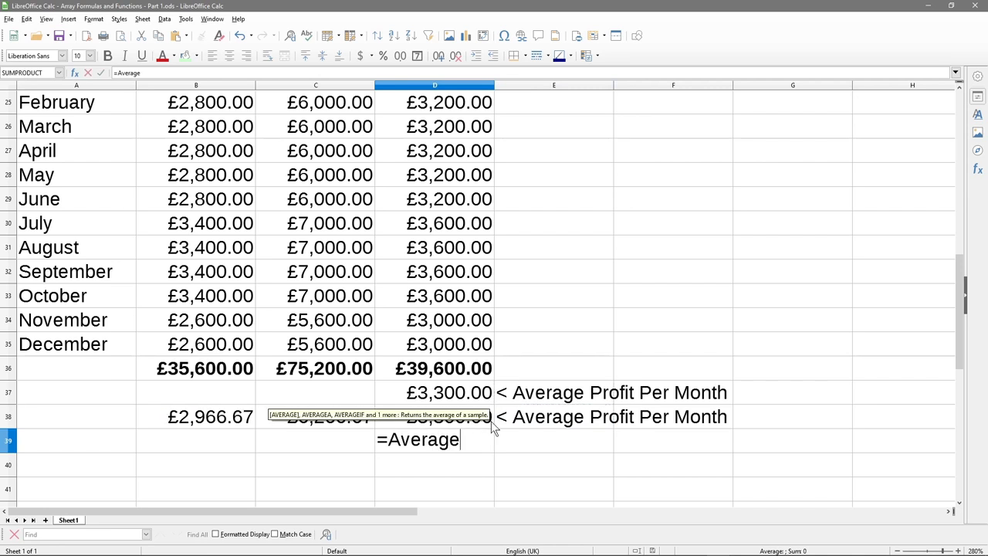
key(Return)
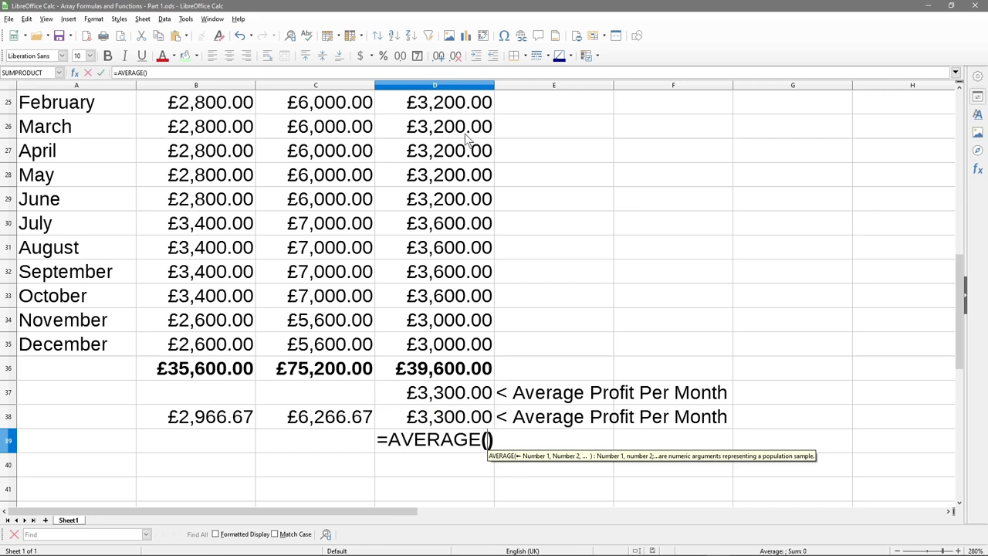
scroll(461, 154, up, 1)
drag(457, 160, 464, 420)
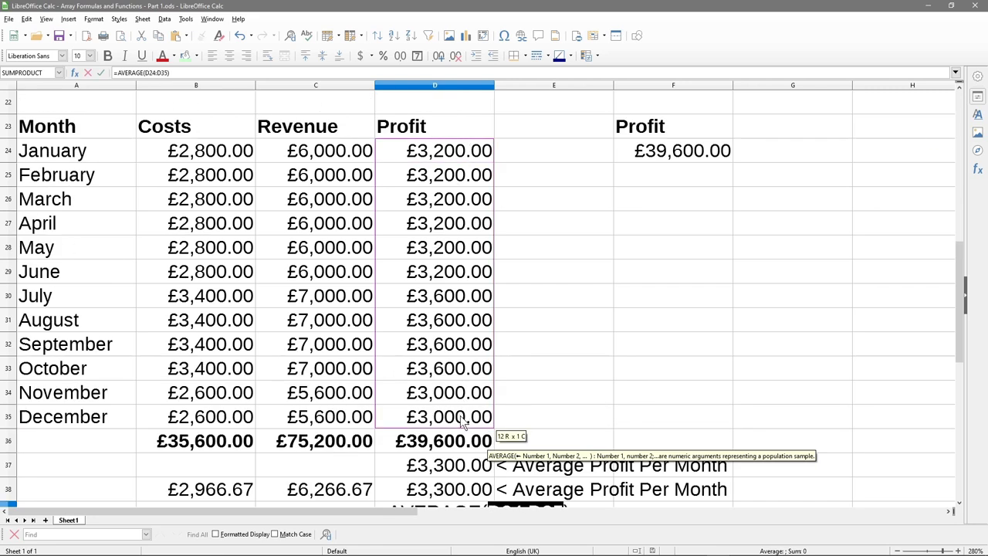
scroll(510, 364, down, 2)
key(Return)
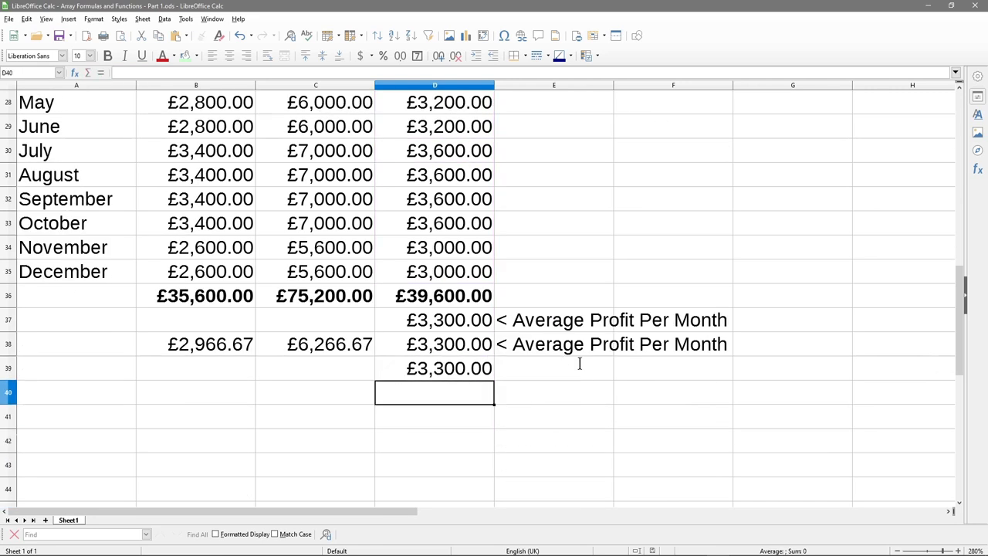
Copy the "< Average Profit Per Month" label from E38 to E39.
click(530, 348)
key(ctrl+c)
click(528, 370)
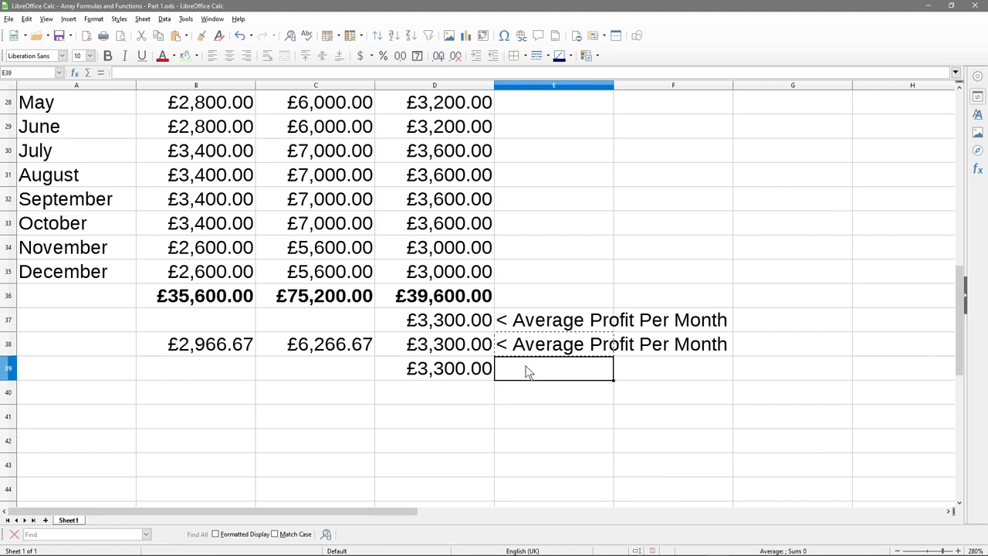
key(ctrl+v)
click(455, 370)
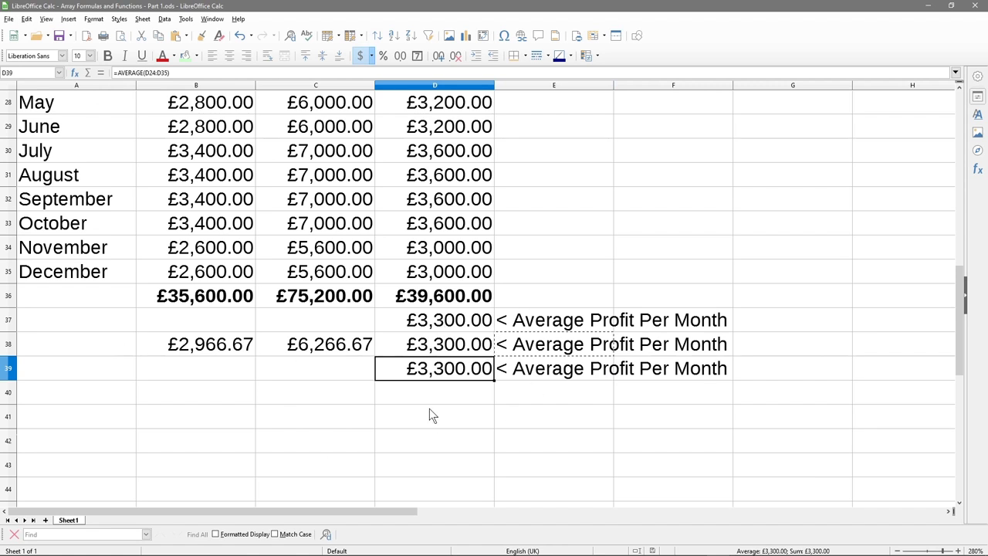
key(Escape)
Add a bold "Average" heading in G23, beside the Profit heading in F23.
scroll(587, 347, up, 3)
scroll(695, 270, down, 1)
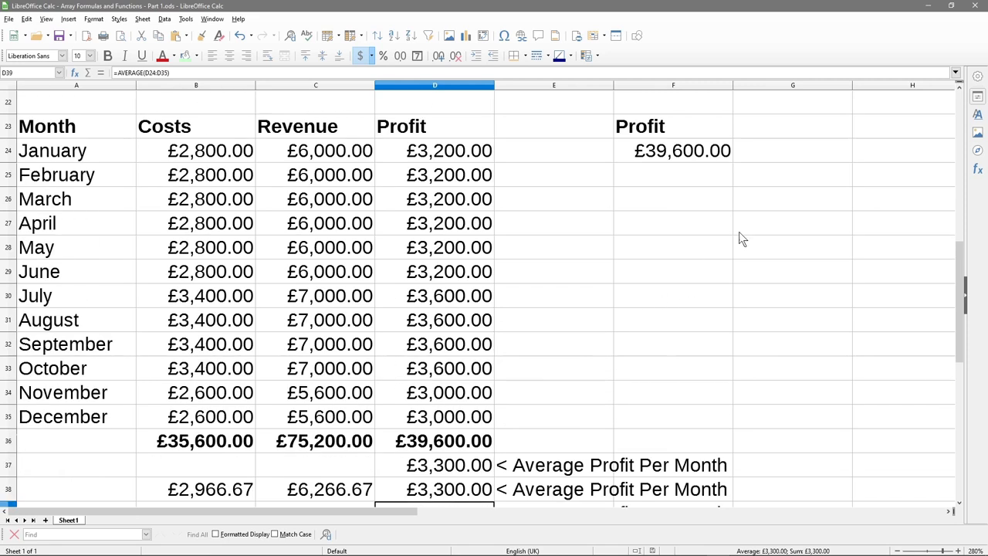
click(755, 130)
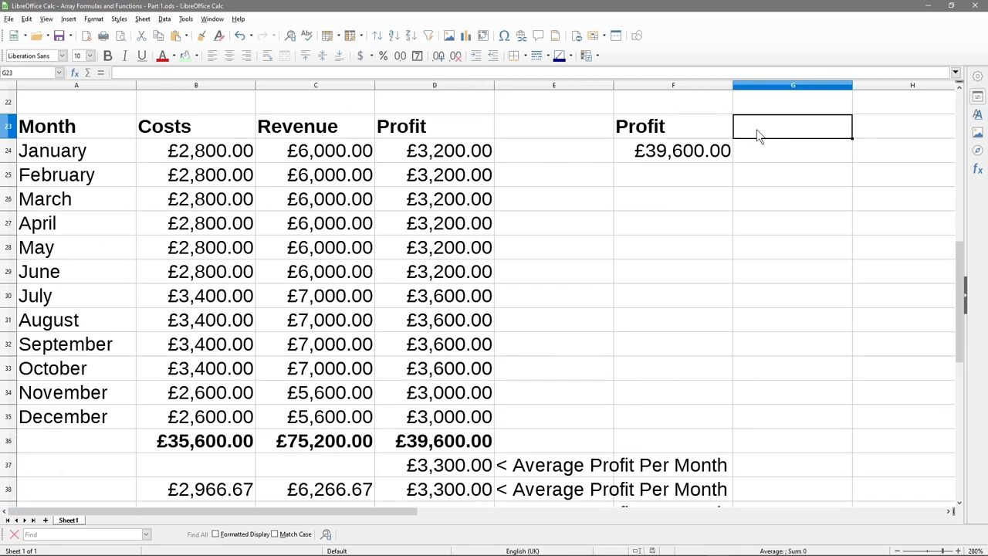
text(Average)
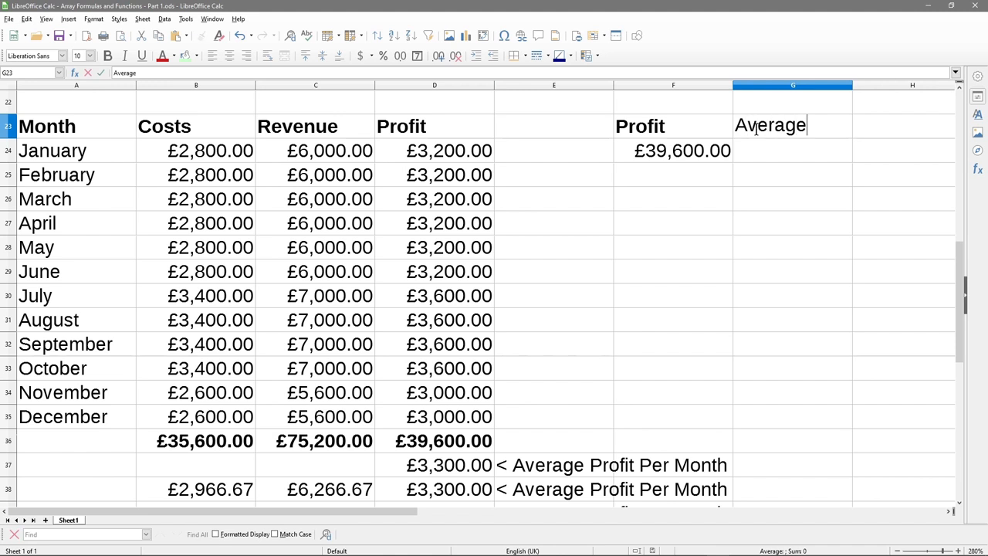
key(Return)
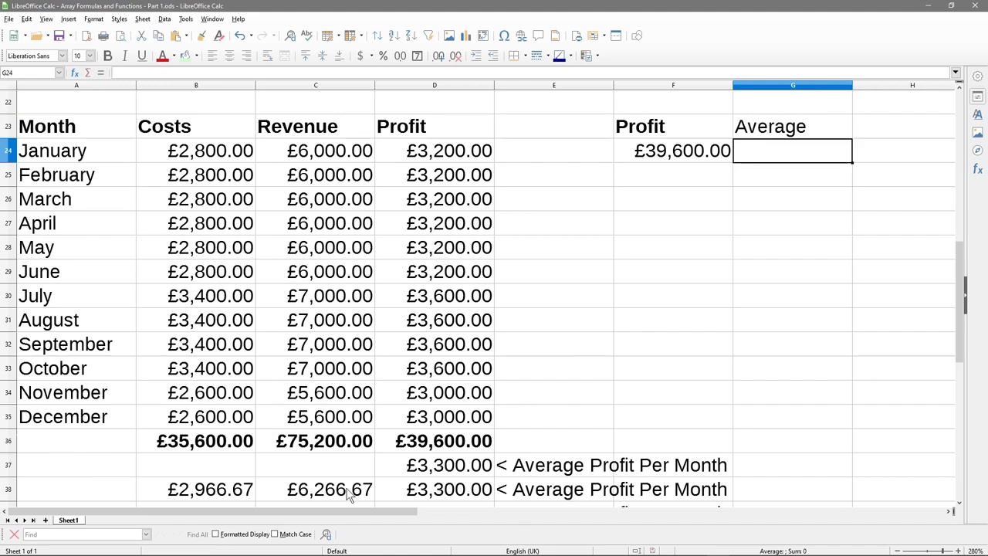
click(780, 134)
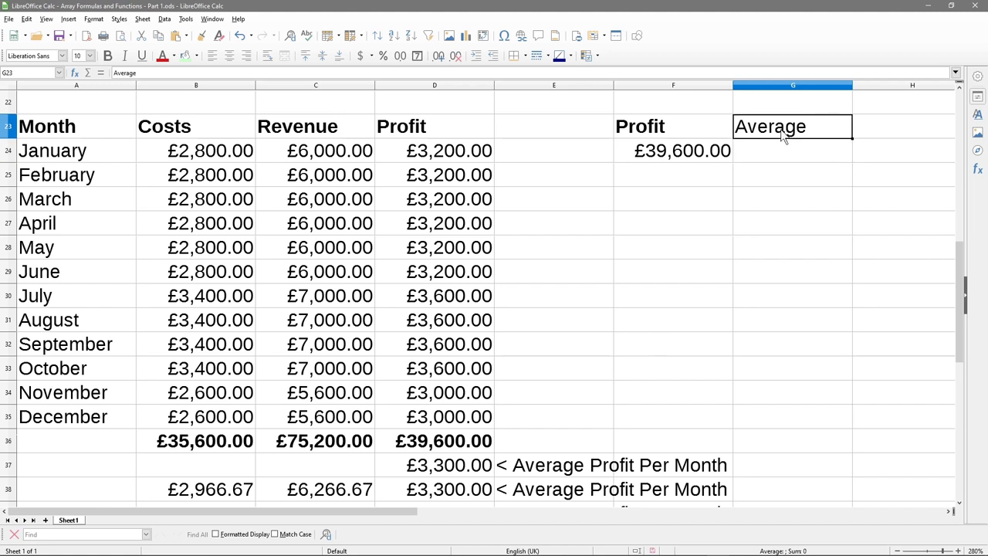
key(ctrl+b)
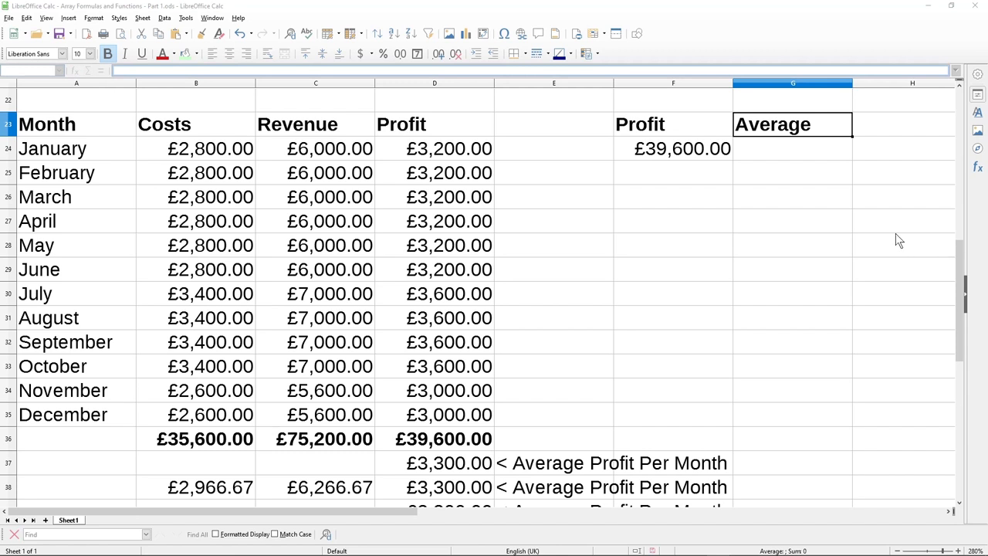
Calculate the average monthly profit in G24 with the array formula {=AVERAGE(C24:C35-B24:B35)}.
click(784, 155)
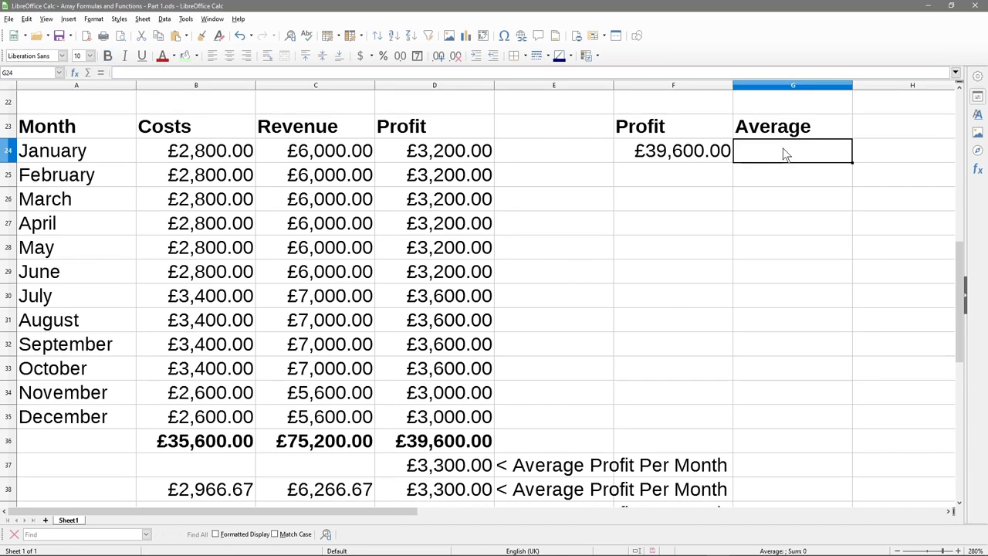
text(=A)
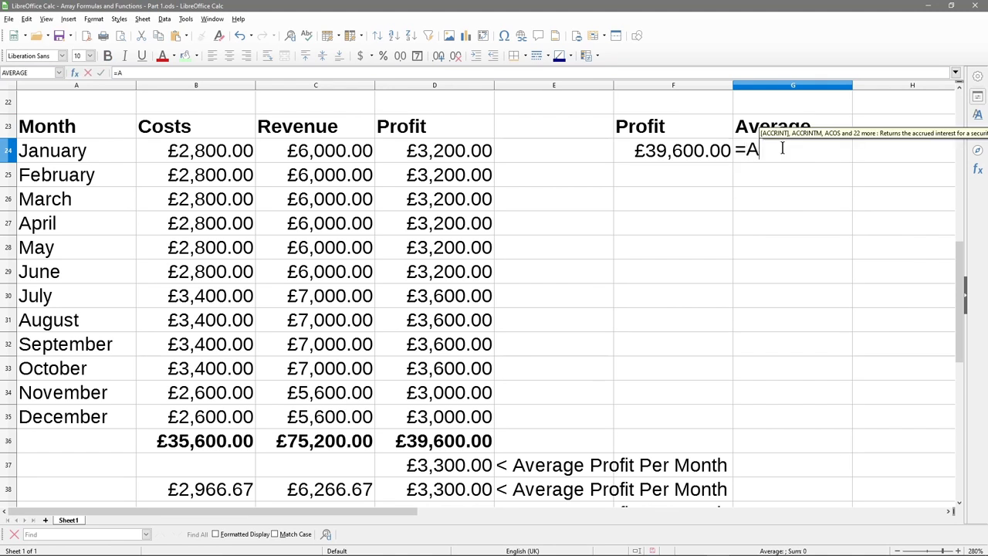
text(verage)
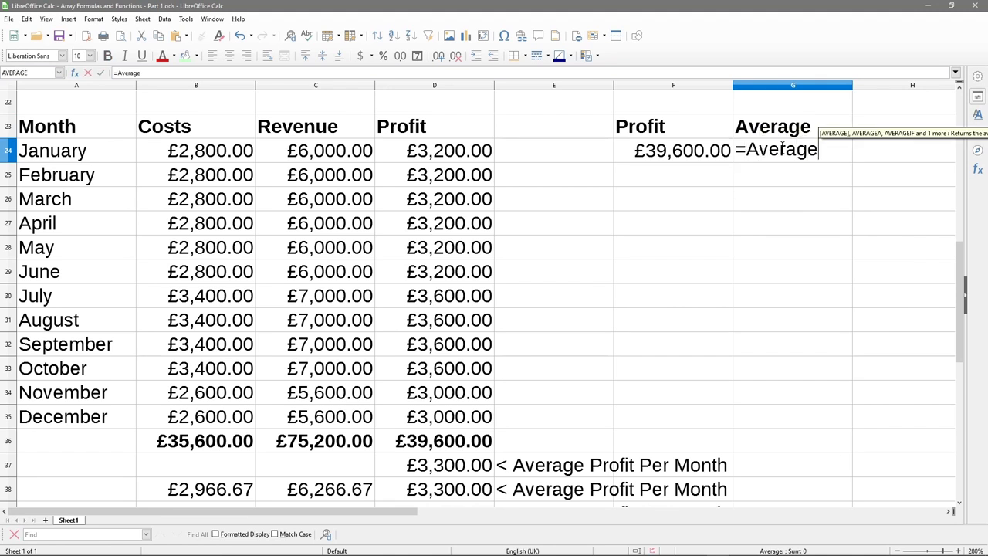
key(Return)
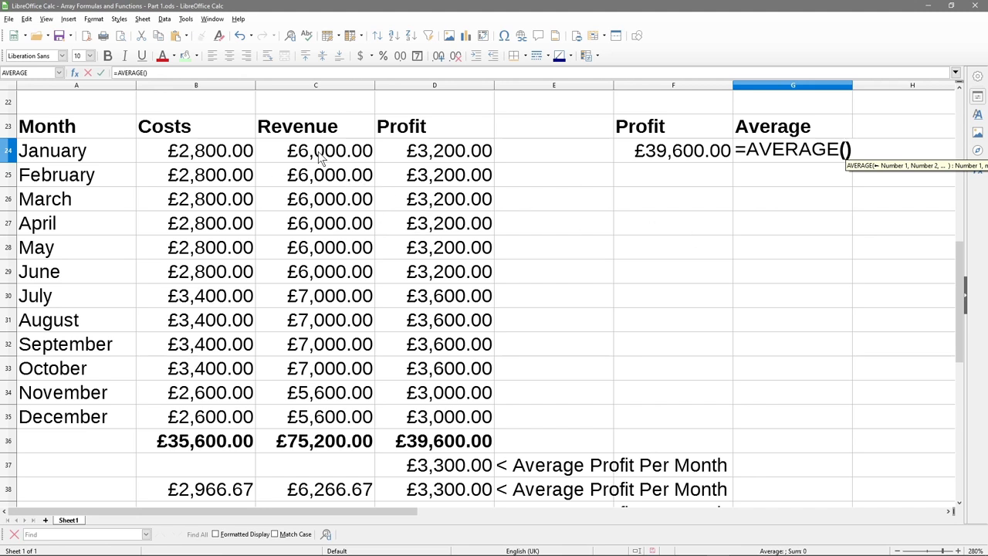
drag(321, 156, 311, 420)
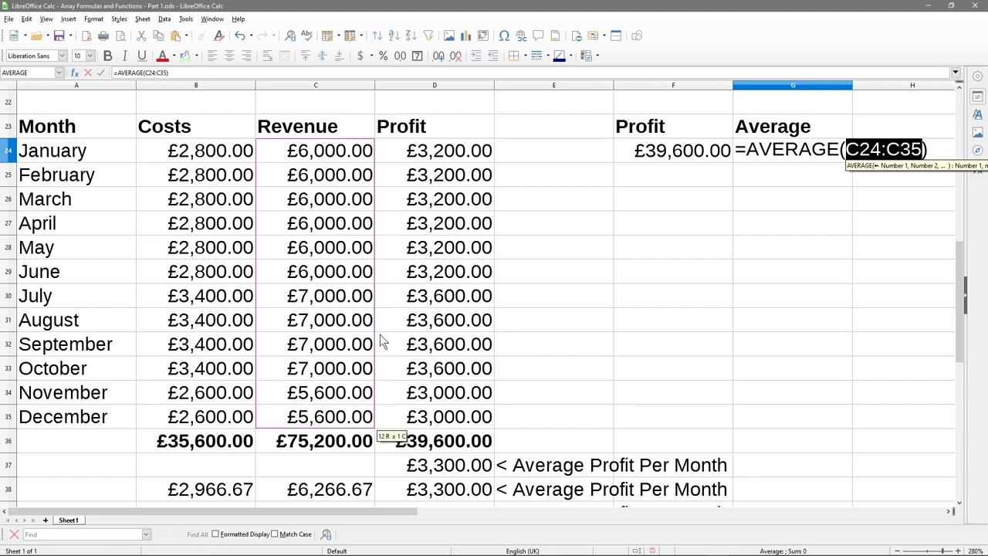
text(-)
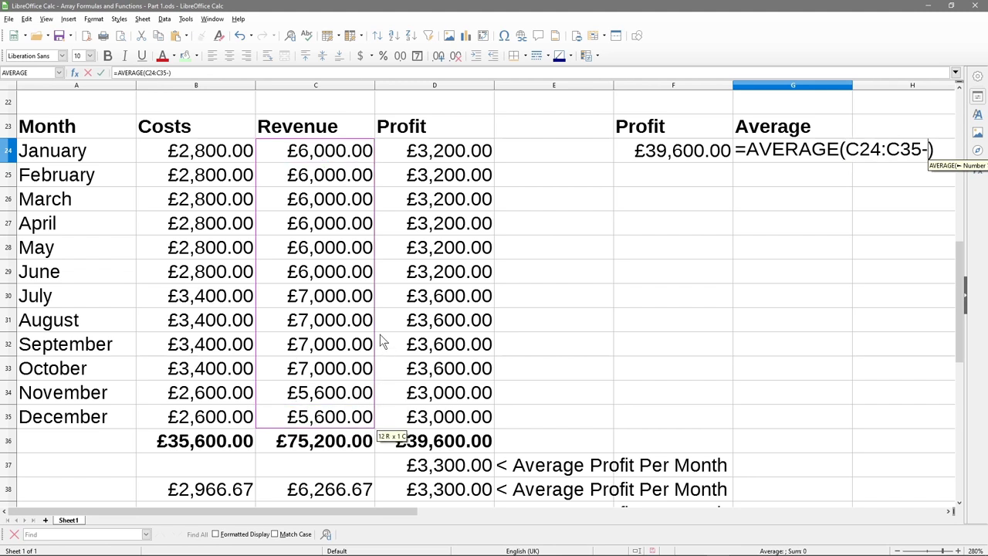
click(198, 156)
drag(199, 156, 213, 422)
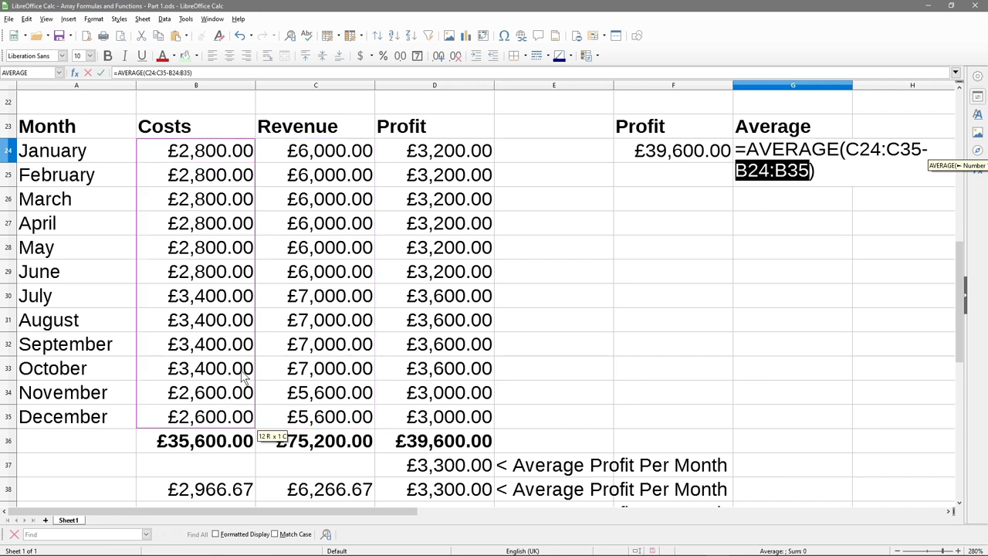
key(ctrl+shift+Return)
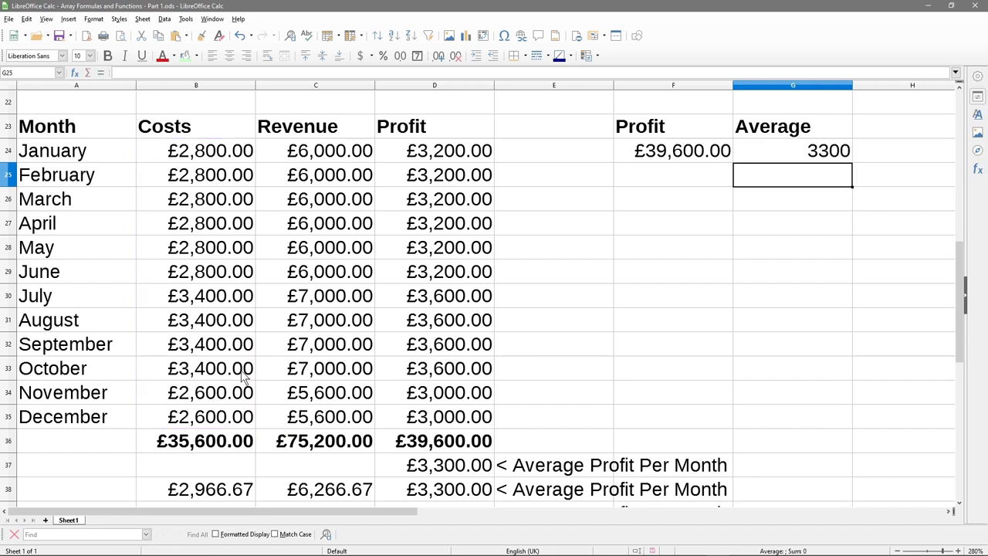
Format the average in G24 as currency.
click(791, 155)
right_click(797, 156)
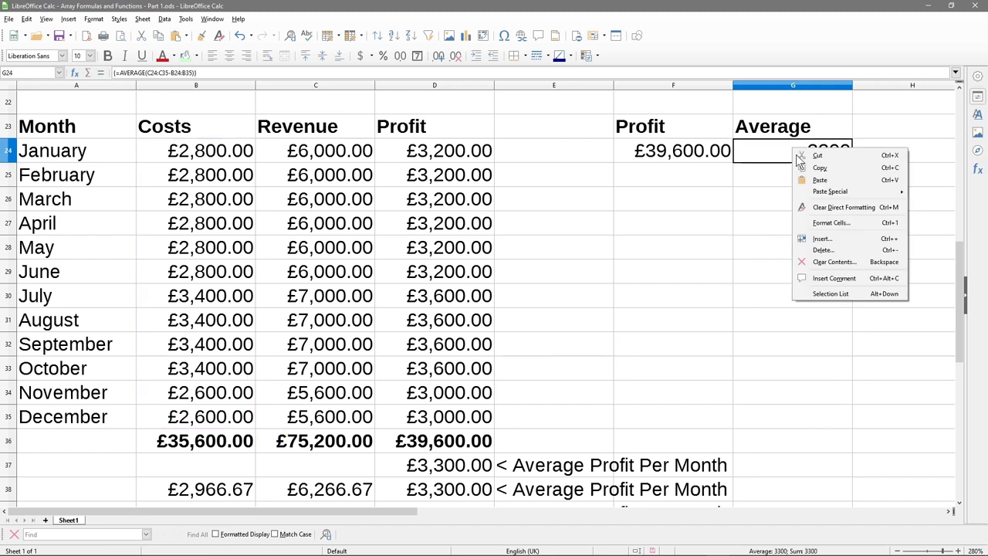
click(818, 222)
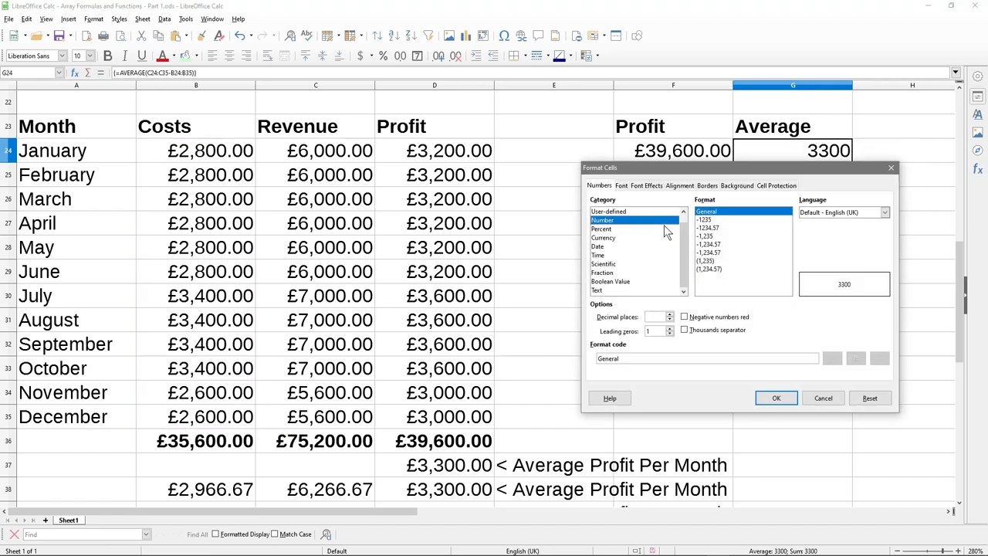
click(615, 238)
click(778, 400)
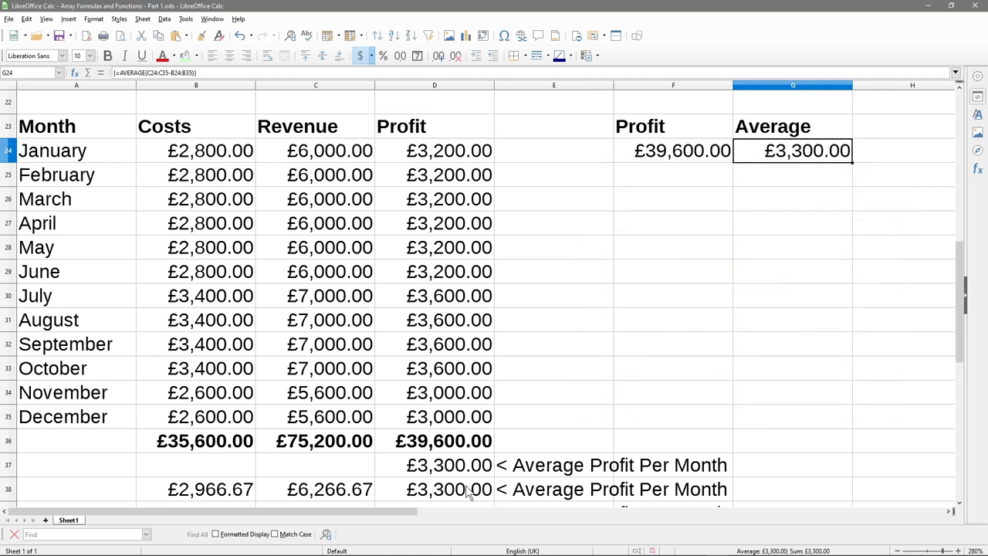
Set January's costs in B24 to 3000 to test the profit and average formulas.
scroll(468, 456, down, 1)
scroll(470, 426, up, 1)
ctrl+scroll(492, 415, down, 1)
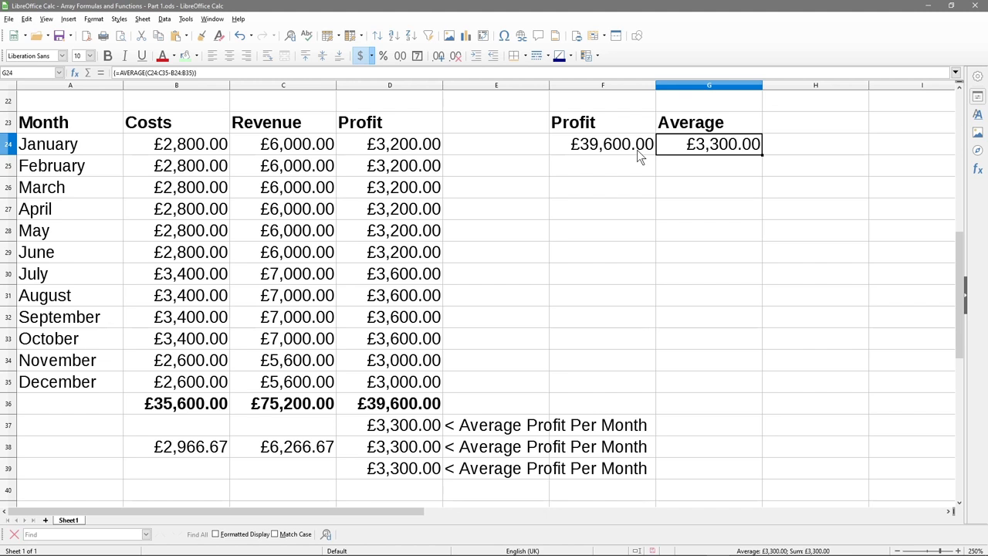
scroll(703, 155, up, 1)
scroll(709, 166, down, 1)
drag(390, 146, 474, 470)
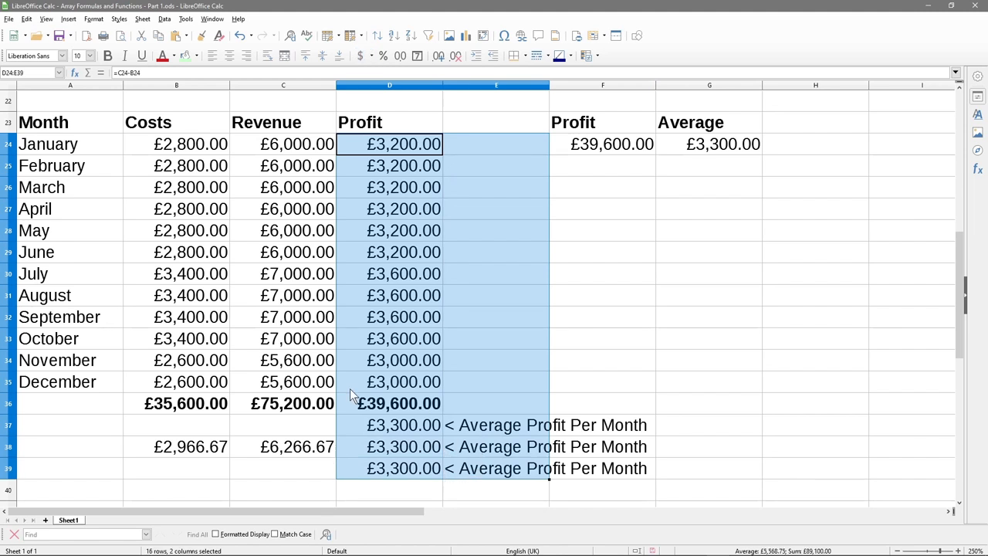
click(212, 149)
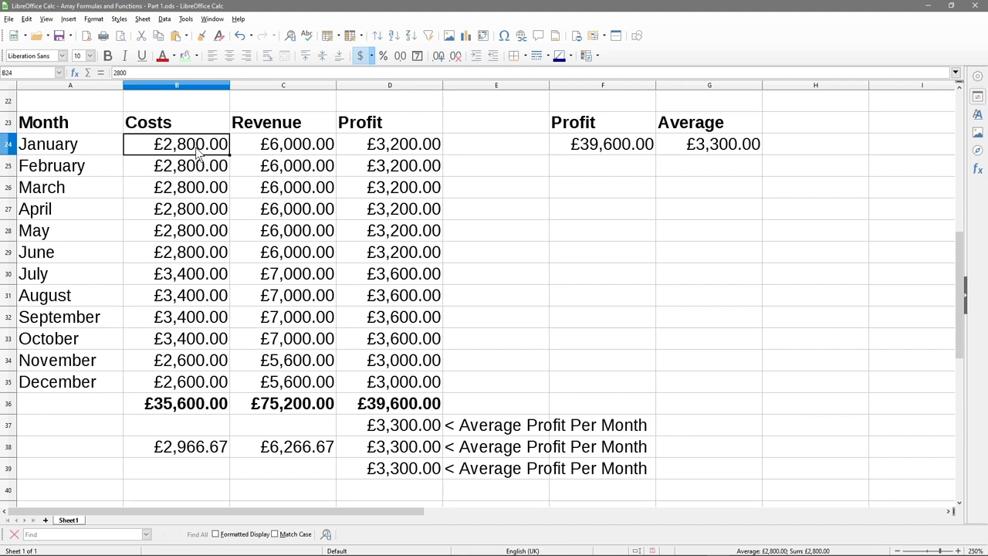
text(3000)
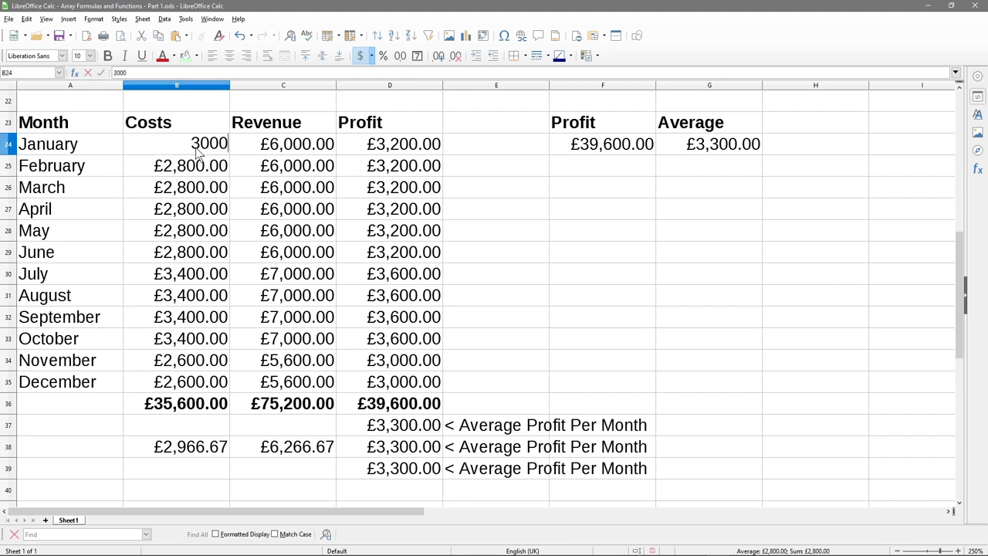
key(Return)
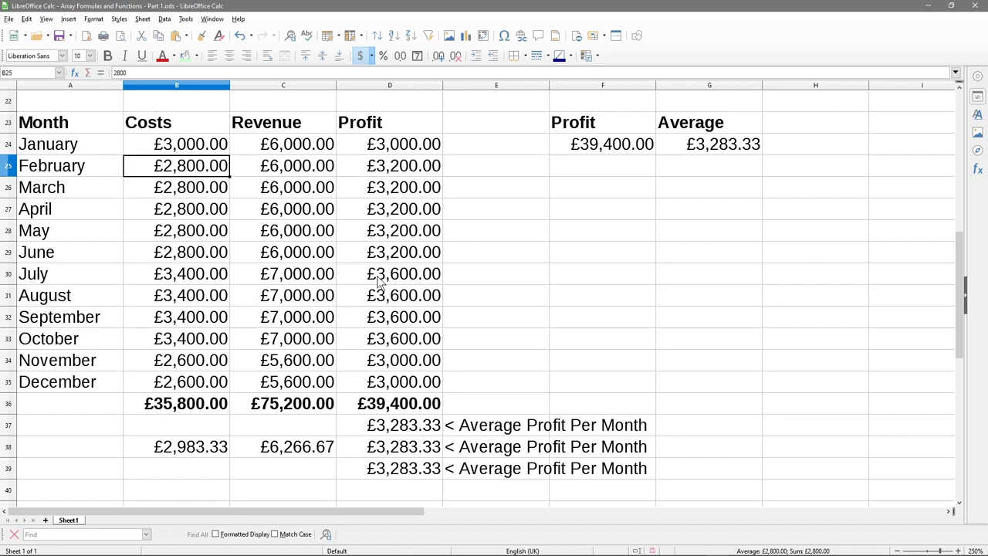
Compare the recalculated average profits in D37, D38 and D39 with the array formula's result in G24.
click(409, 427)
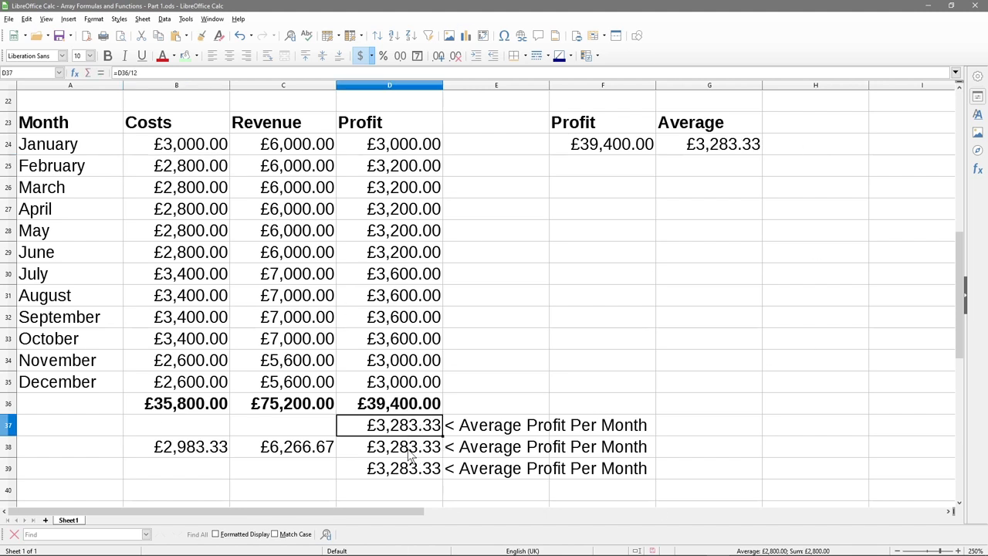
click(410, 456)
click(409, 469)
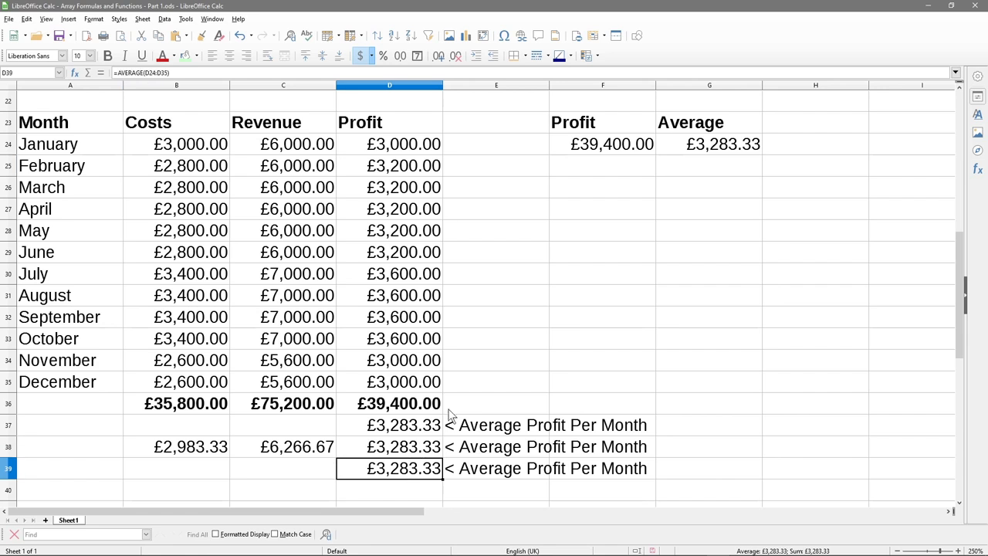
click(717, 149)
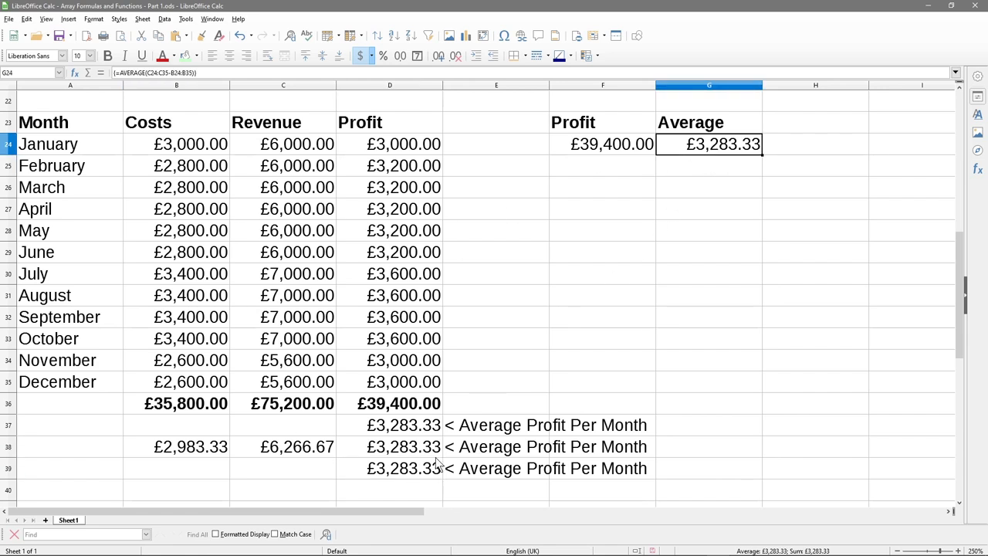
Delete the Profit column and the first two average rows with their labels, range D23:E38.
click(432, 146)
key(shift+Up)
drag(407, 151, 466, 460)
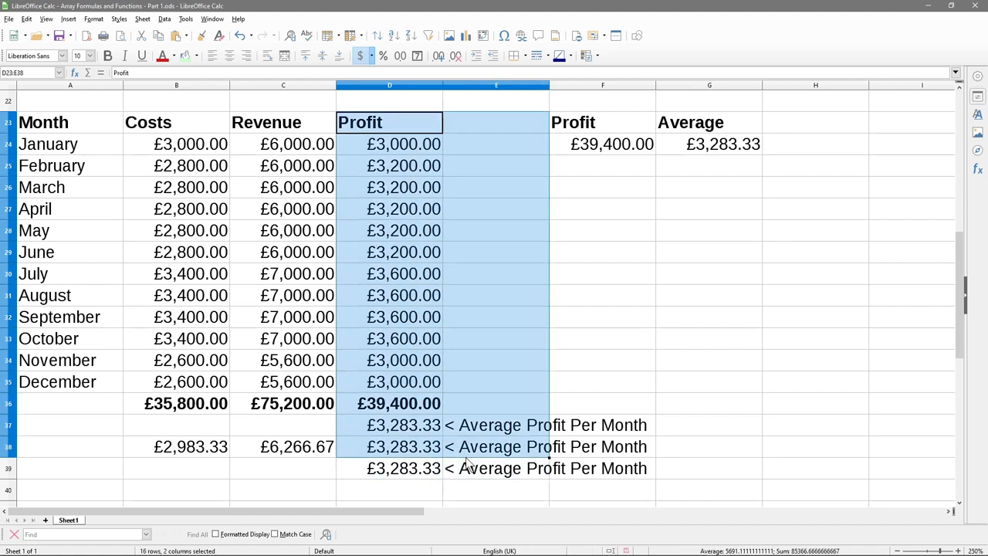
key(Delete)
Delete the monthly averages in B38:C38 and the remaining average formula and label in D39 and E39.
drag(203, 454, 320, 452)
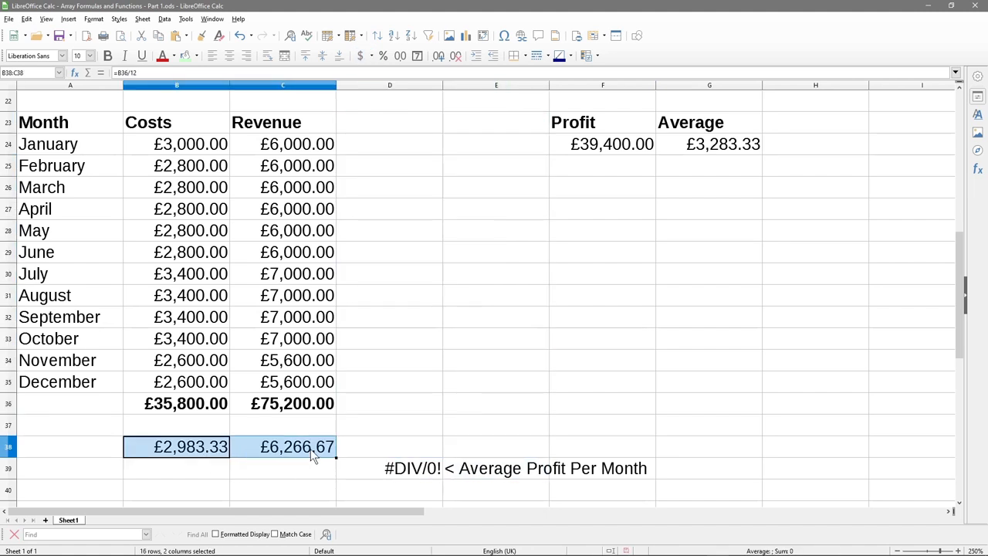
key(Delete)
click(386, 469)
key(Delete)
click(494, 469)
key(Delete)
drag(409, 452, 415, 434)
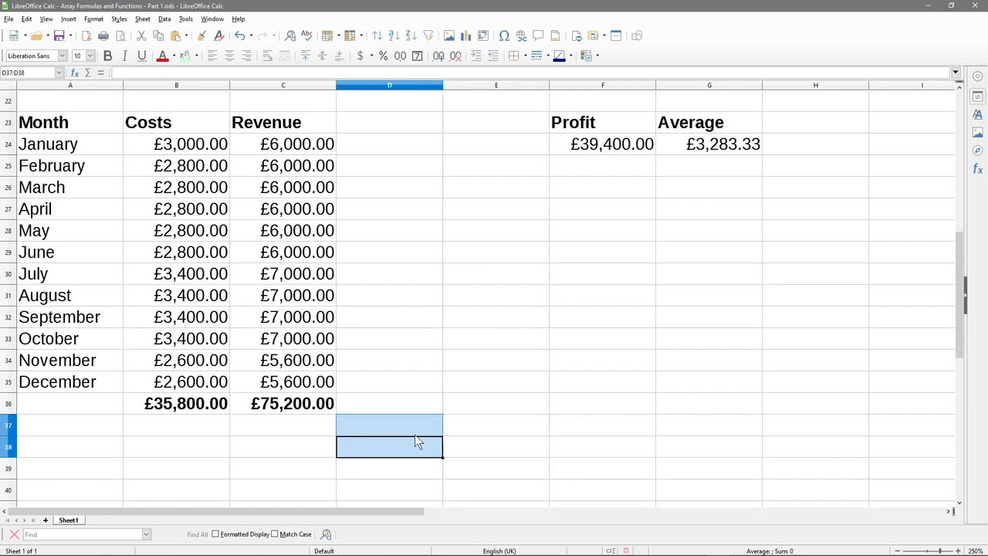
Review the SUMPRODUCT profit formula in F24 and the array average formula in G24 against the emptied Profit column.
drag(610, 146, 674, 146)
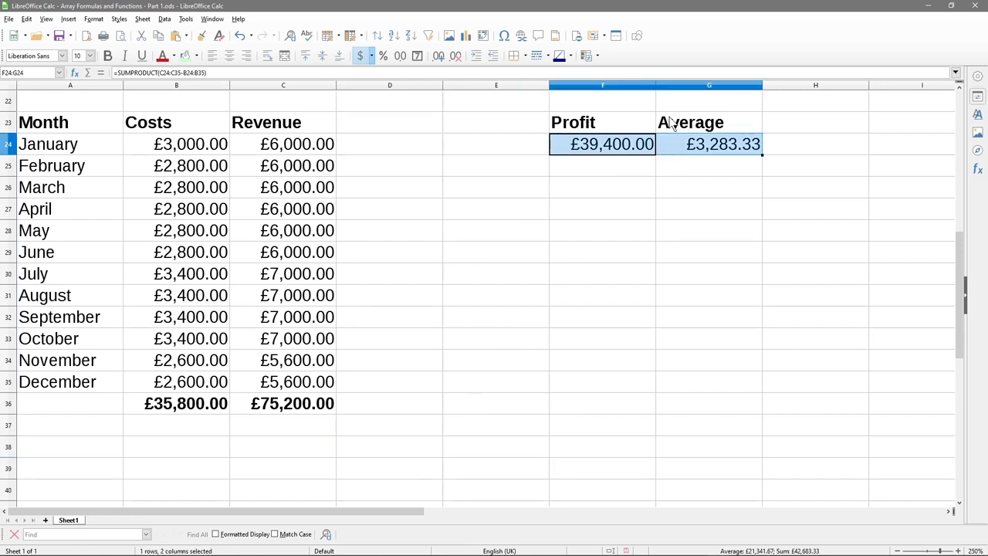
click(622, 125)
click(627, 146)
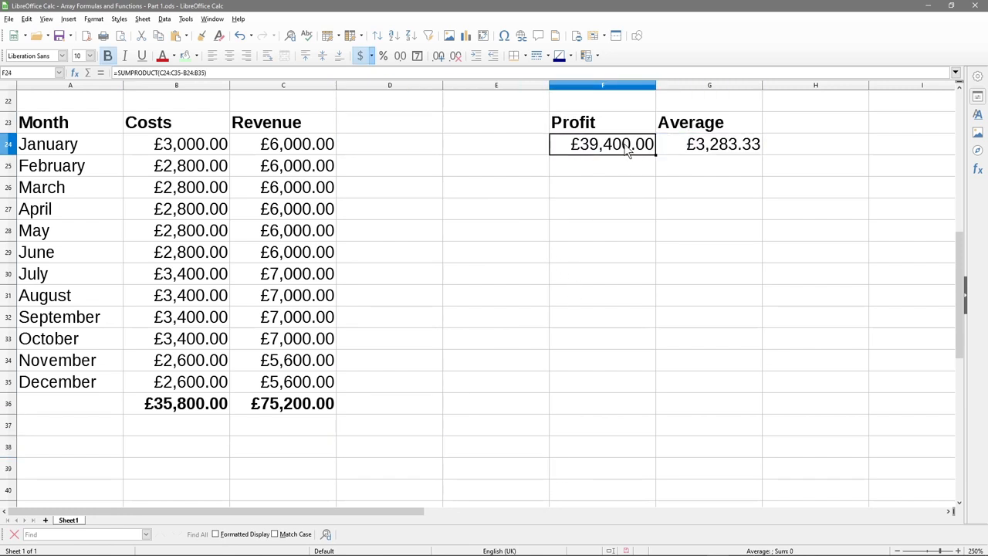
click(687, 125)
click(694, 146)
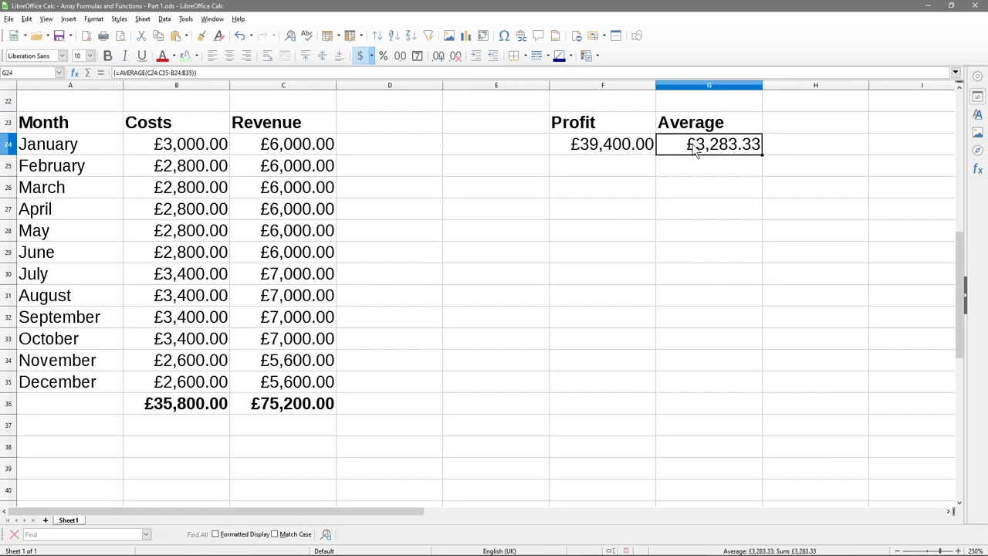
click(649, 145)
click(720, 145)
click(651, 146)
click(668, 146)
click(618, 149)
click(693, 143)
drag(369, 148, 394, 411)
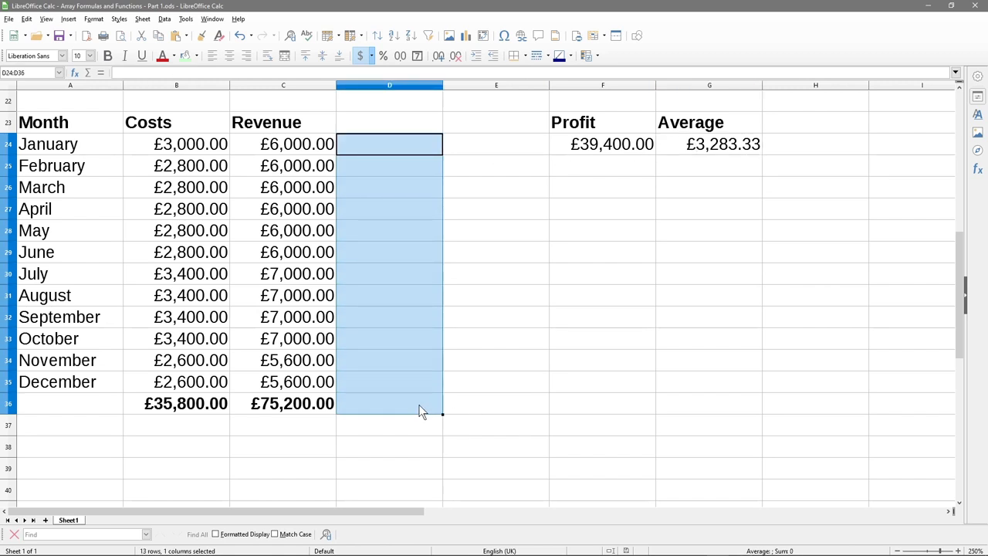
click(407, 431)
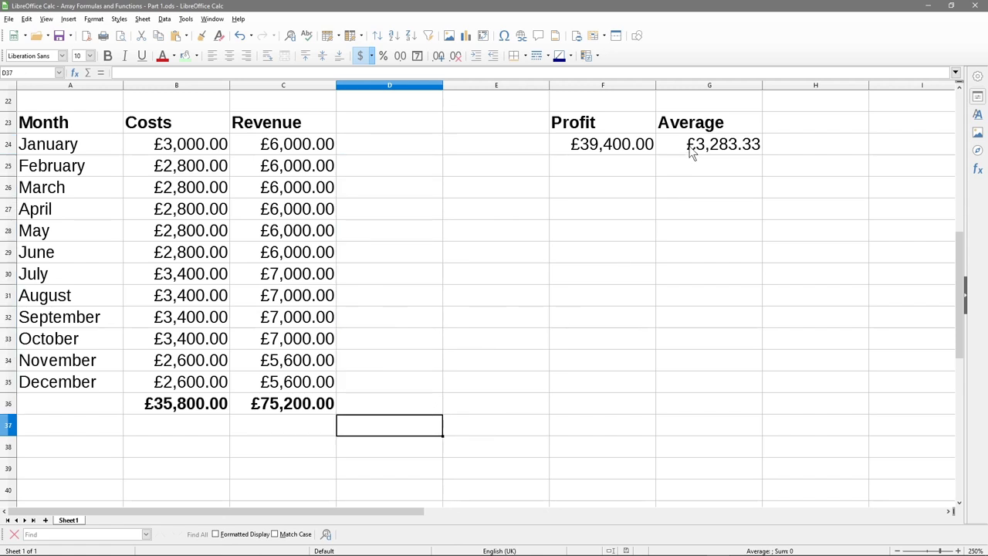
Compare the array AVERAGE formula in G24 with the SUMPRODUCT profit formula in F24.
click(726, 151)
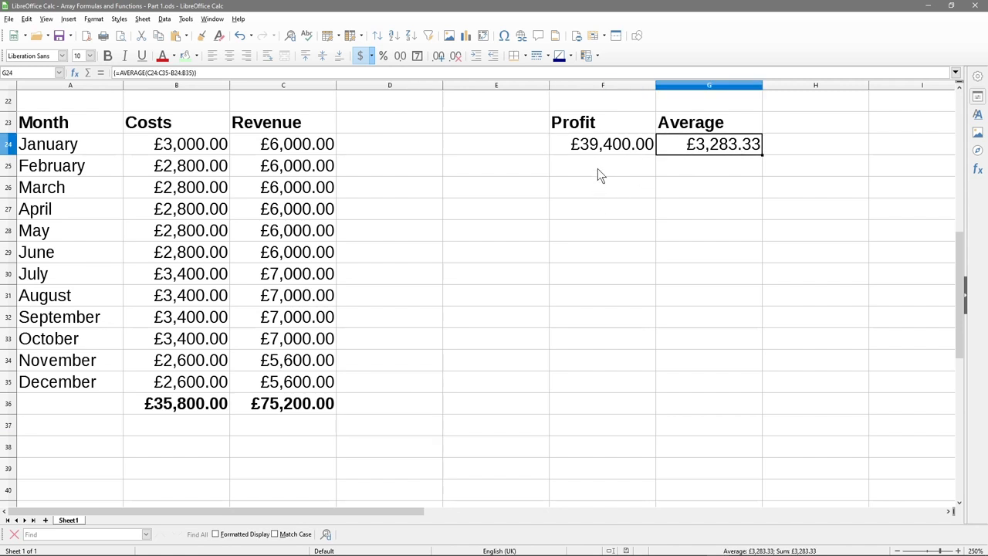
click(607, 153)
click(673, 154)
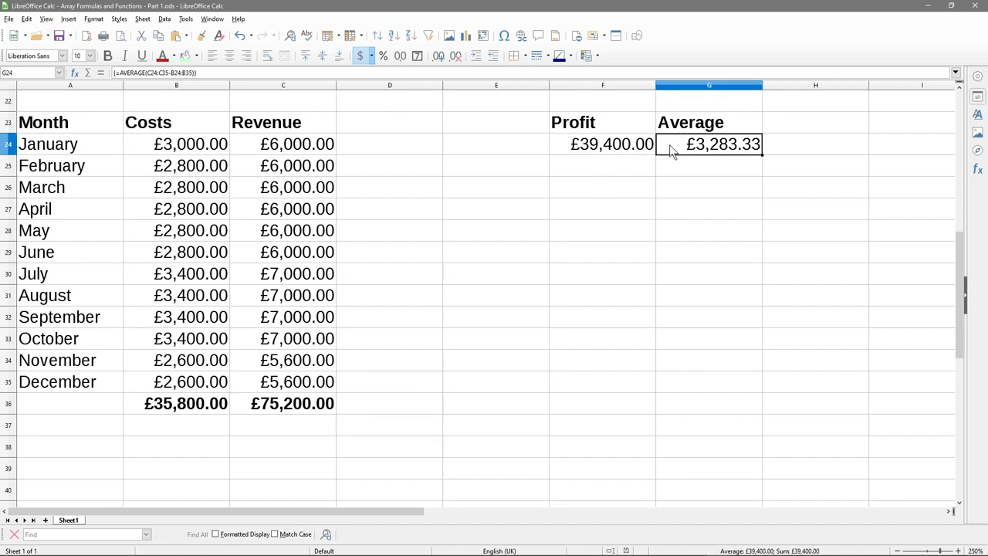
click(611, 147)
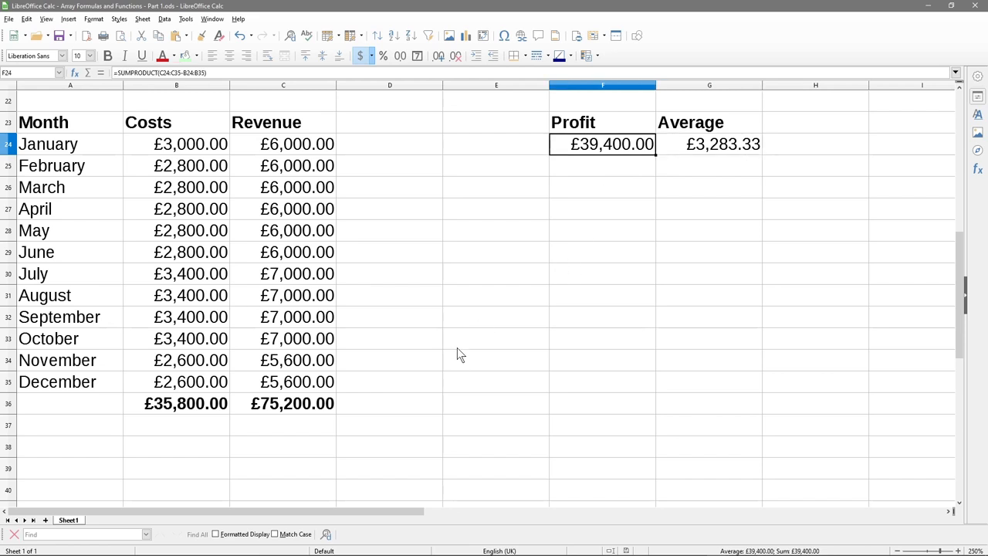
Review the array formula example, both SUMPRODUCT examples and the monthly costs and revenue table on the sheet.
scroll(458, 349, up, 7)
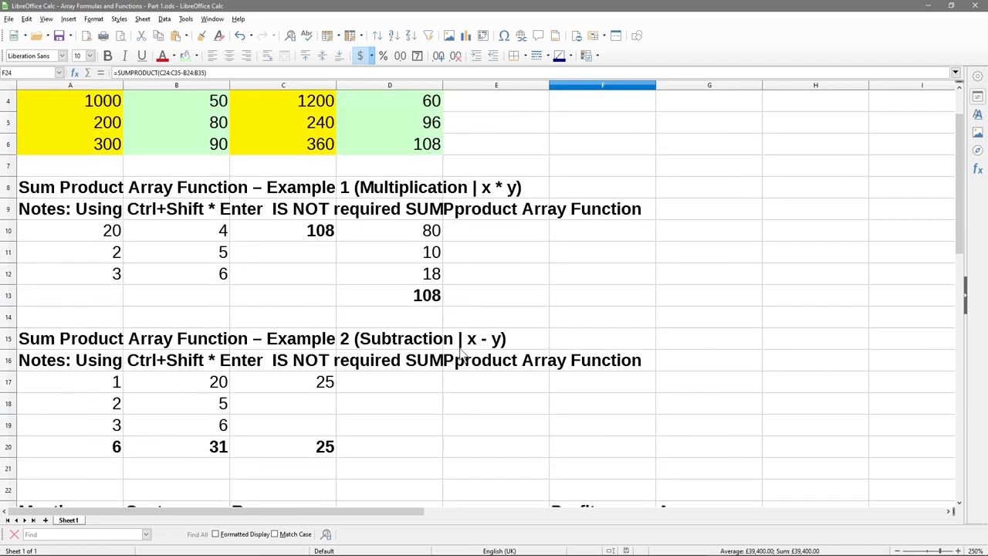
scroll(461, 348, down, 1)
scroll(271, 320, up, 1)
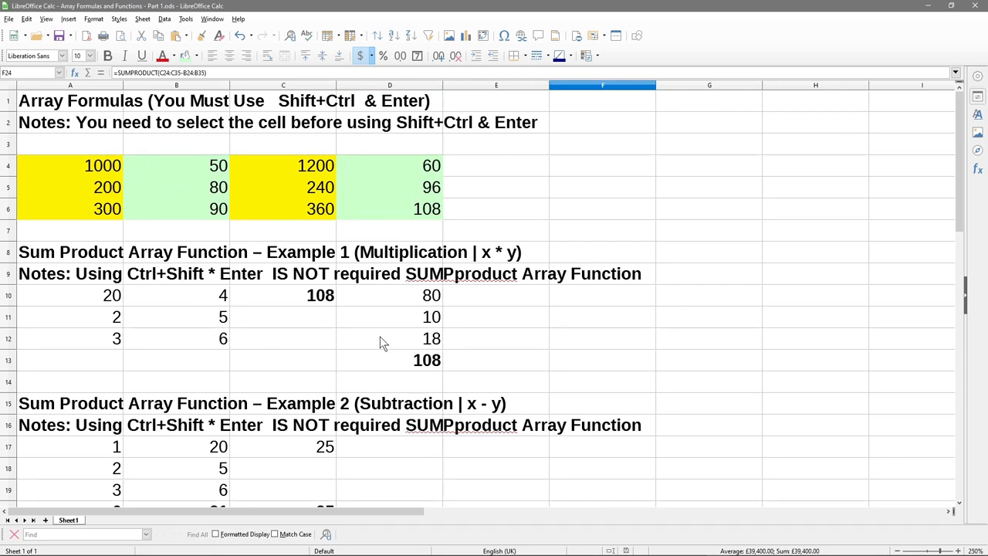
scroll(372, 316, down, 5)
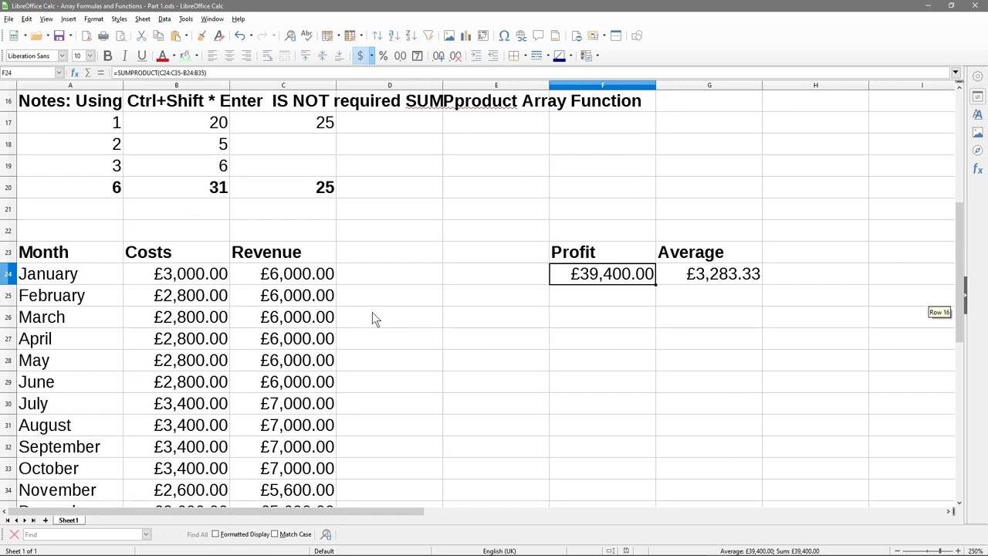
scroll(372, 315, down, 2)
scroll(373, 315, down, 1)
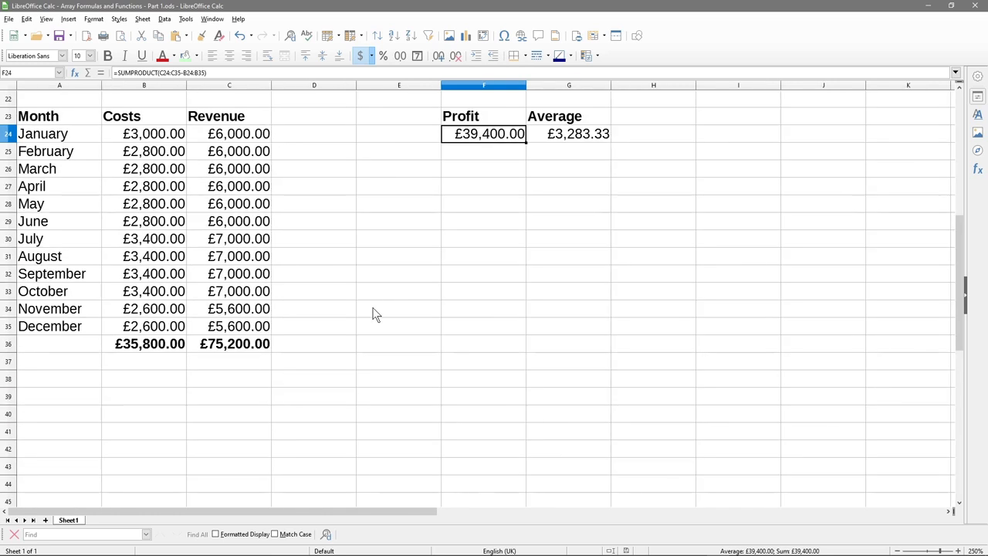
Return to the start of the sheet and close the Array Formulas and Functions - Part 1.ods spreadsheet.
scroll(357, 313, up, 2)
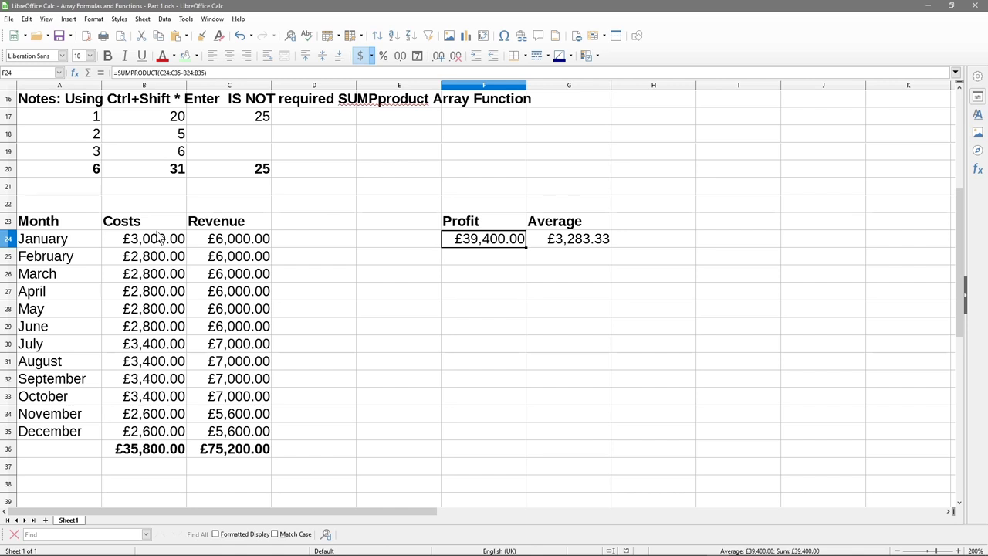
scroll(157, 237, up, 5)
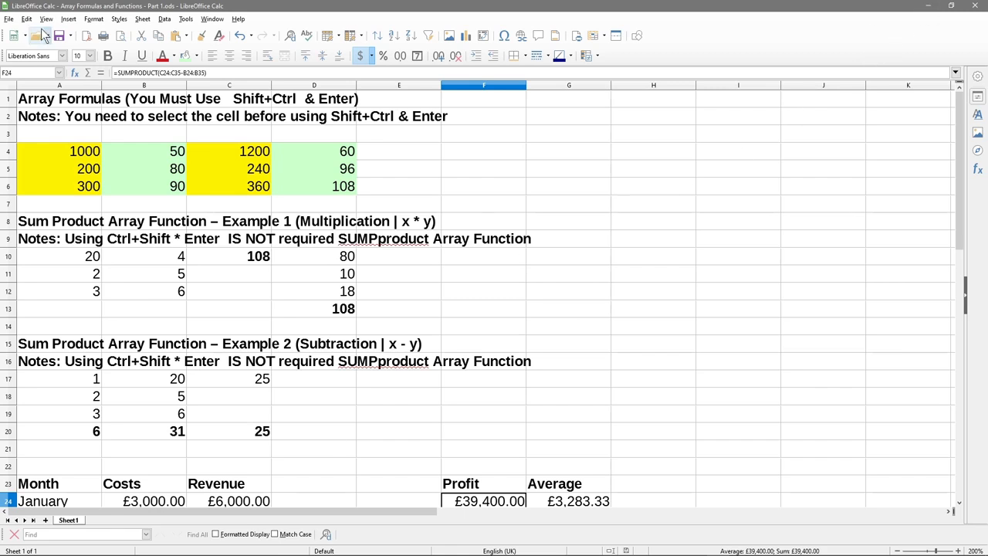
click(974, 9)
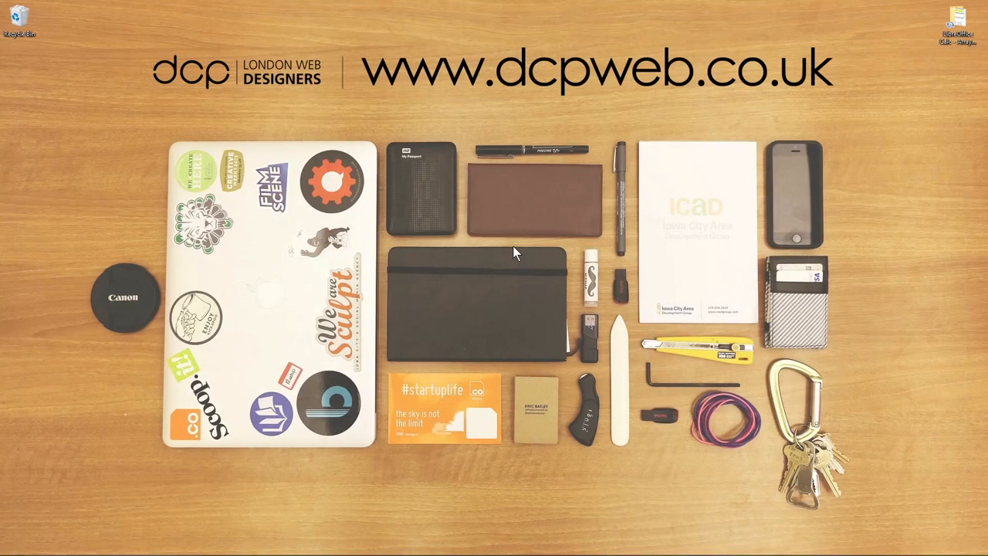